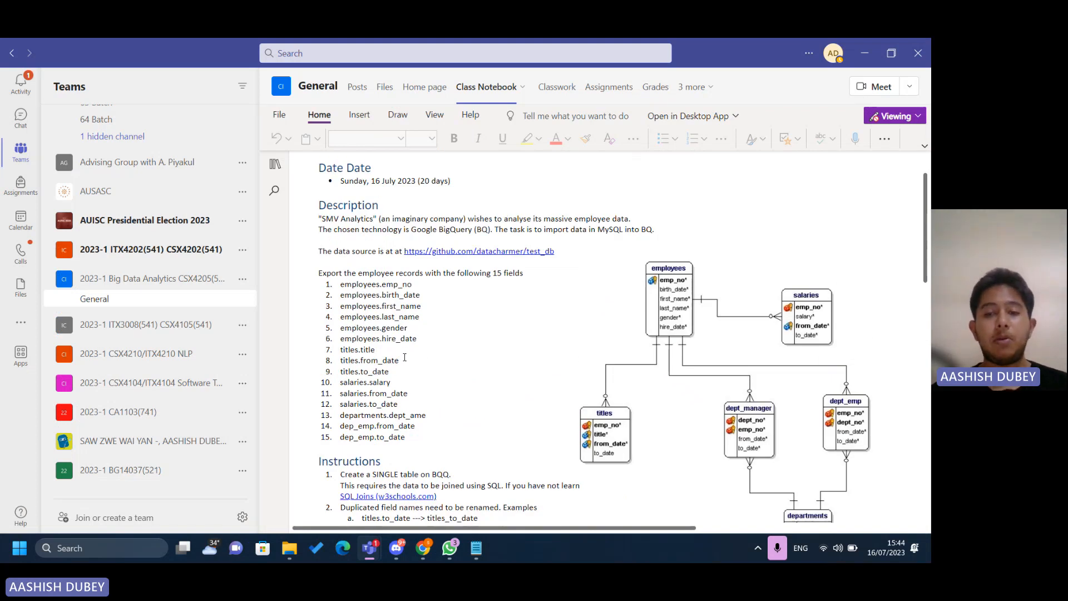
Examine the assignment's list of 15 fields to export and the examples for renaming duplicated fields.
scroll(404, 358, "down", 1)
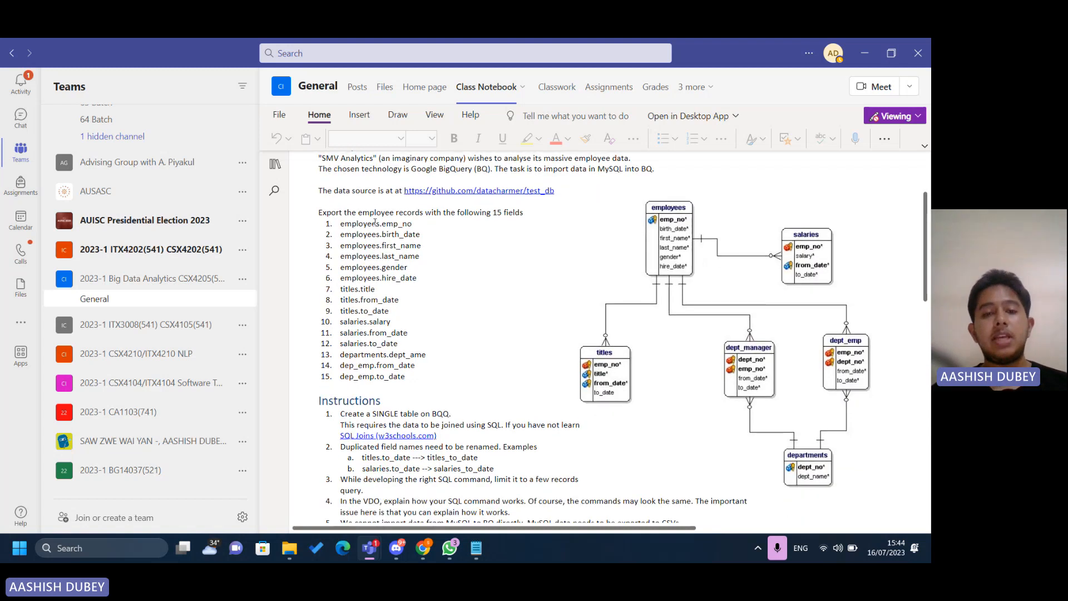
left_click_drag(421, 380, 340, 223)
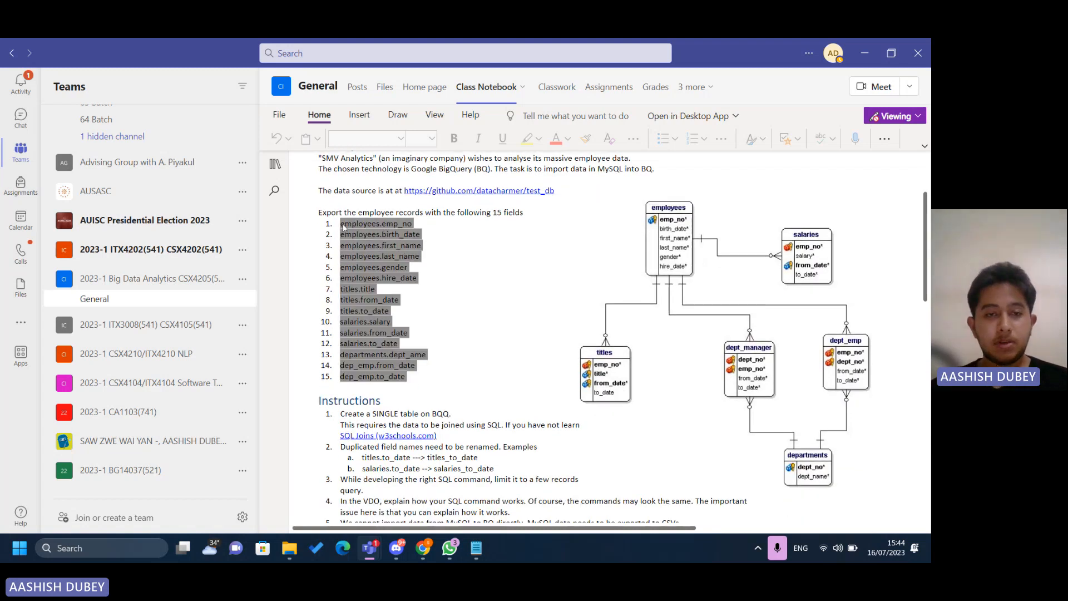
left_click(373, 274)
scroll(374, 274, "up", 1)
scroll(373, 274, "down", 2)
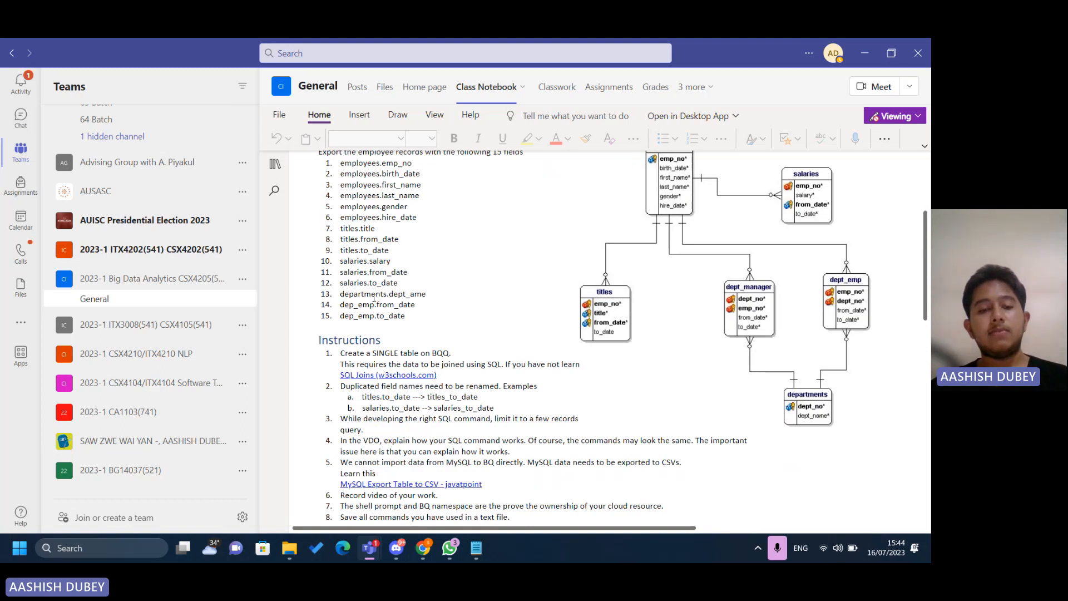
scroll(376, 362, "down", 1)
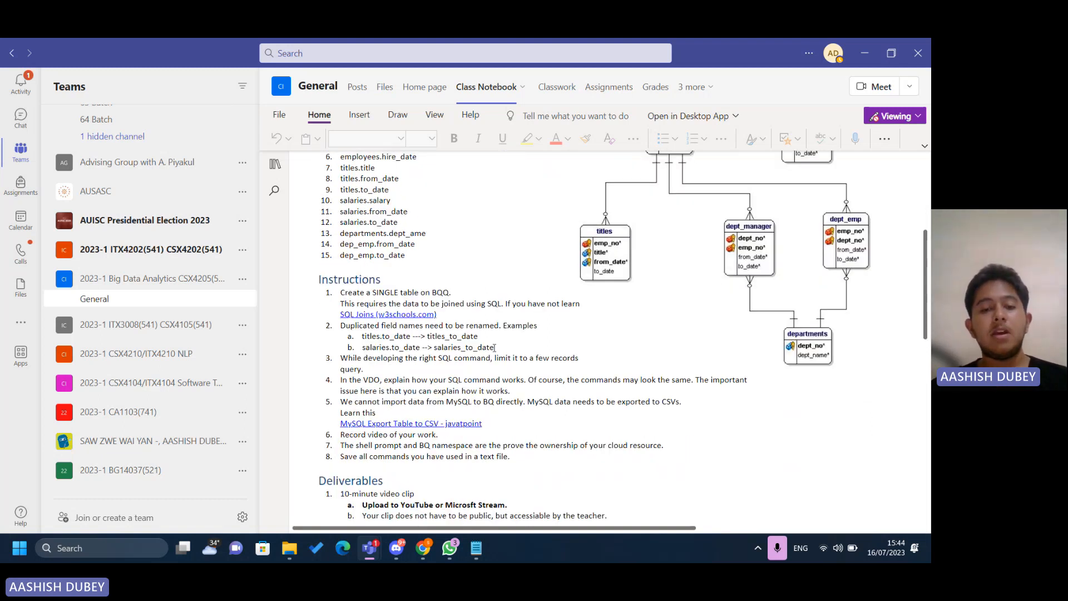
left_click_drag(494, 347, 361, 336)
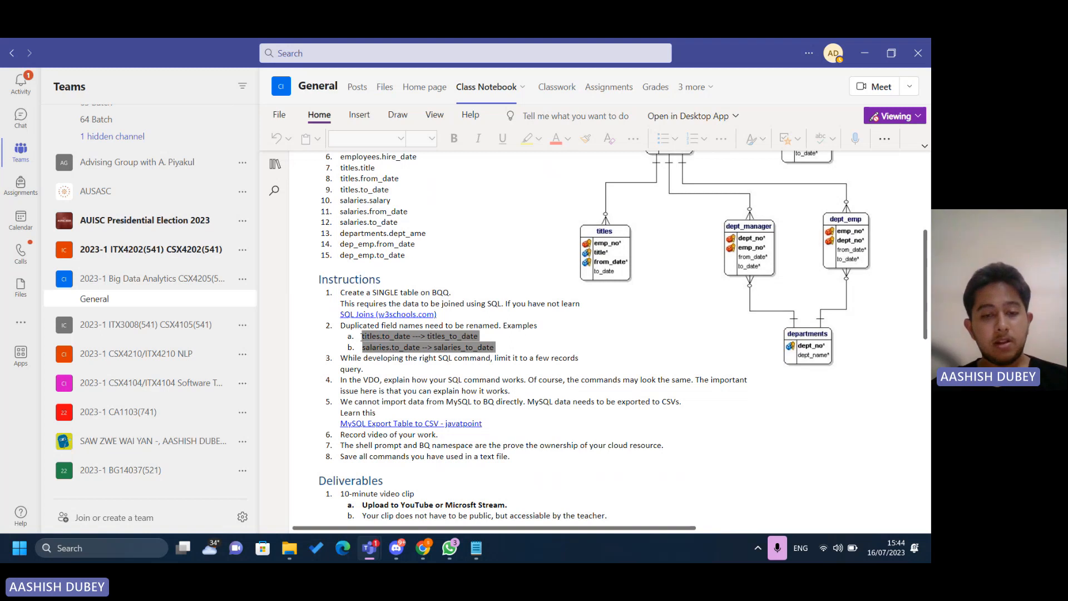
left_click(362, 336)
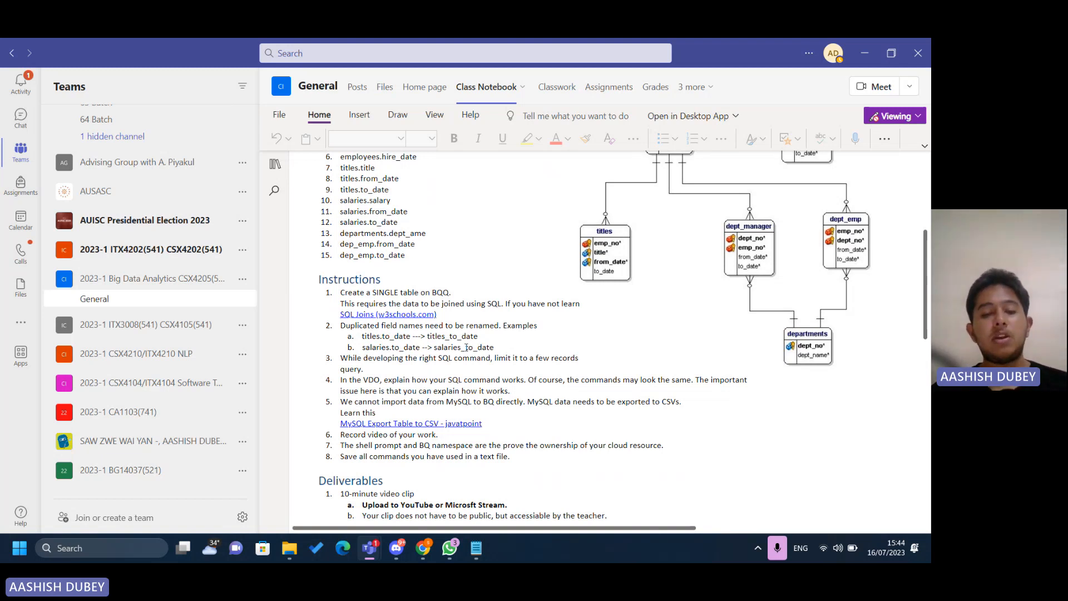
Switch to Google Cloud Shell and review the earlier terminal commands, checking them against the data source link in the Teams assignment.
key("alt+Tab")
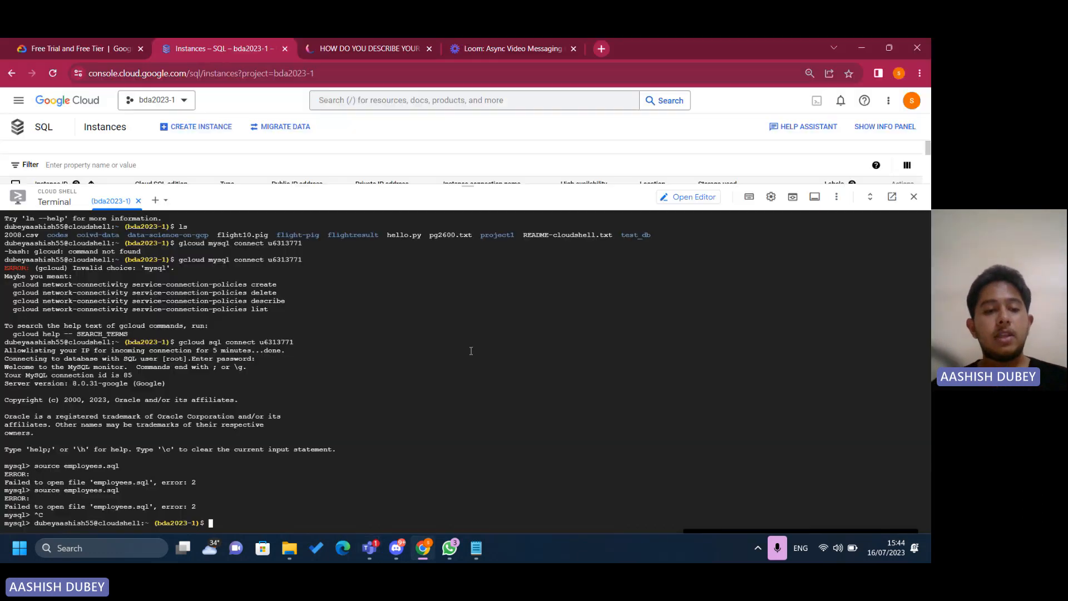
scroll(299, 380, "up", 2)
scroll(299, 379, "down", 2)
scroll(299, 380, "up", 1)
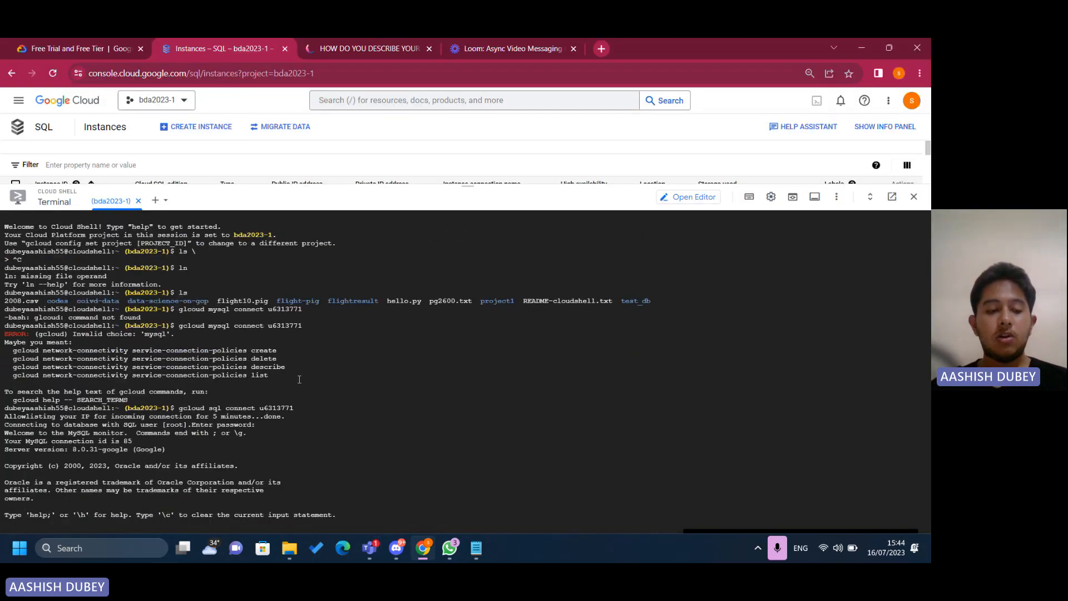
scroll(299, 379, "down", 1)
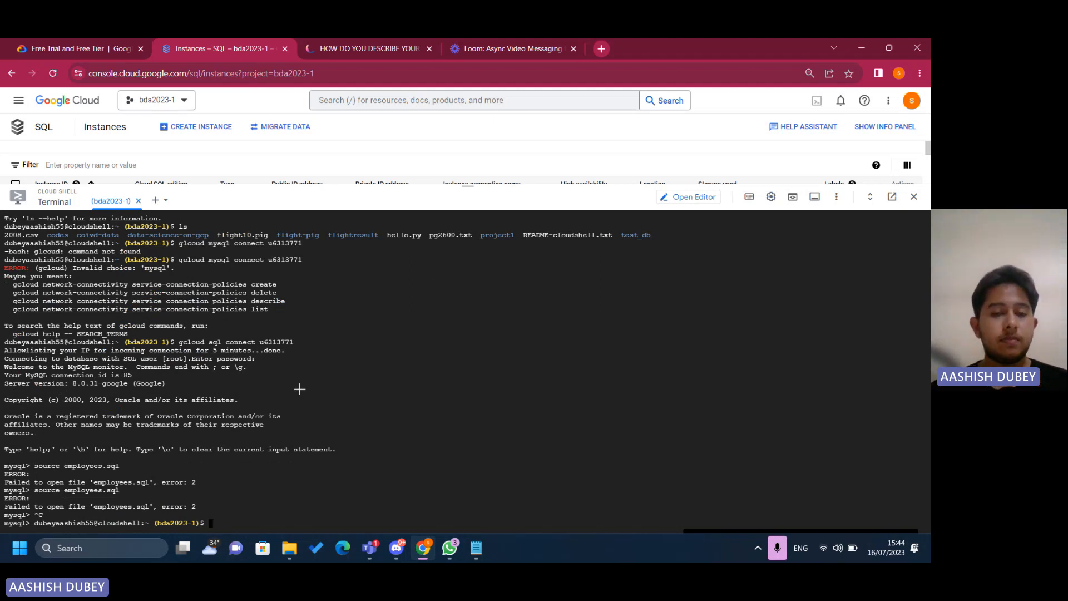
key("alt+Tab")
scroll(443, 267, "up", 5)
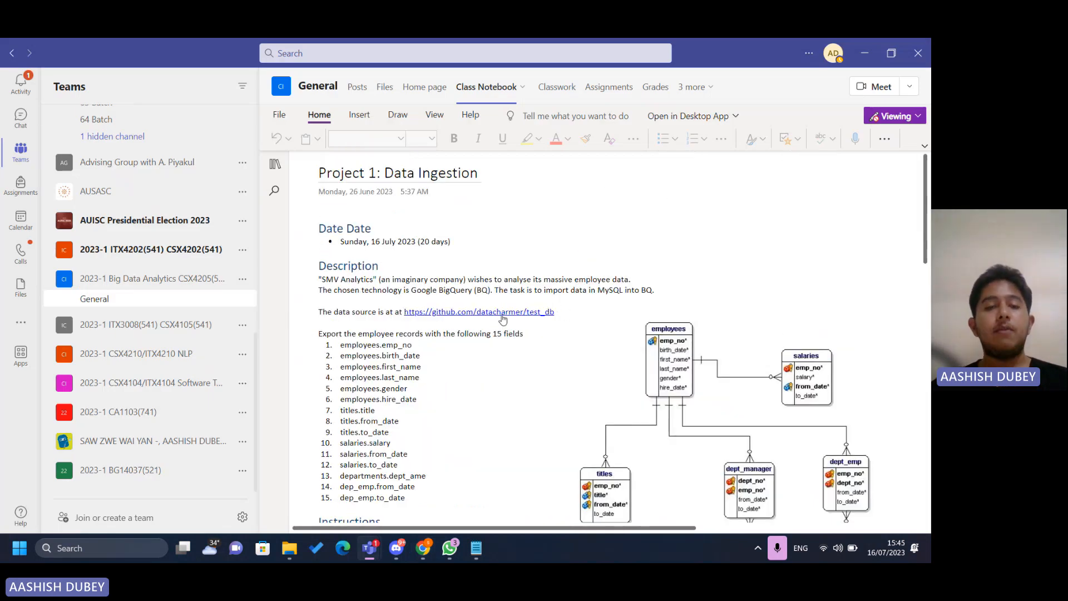
key("alt+Tab")
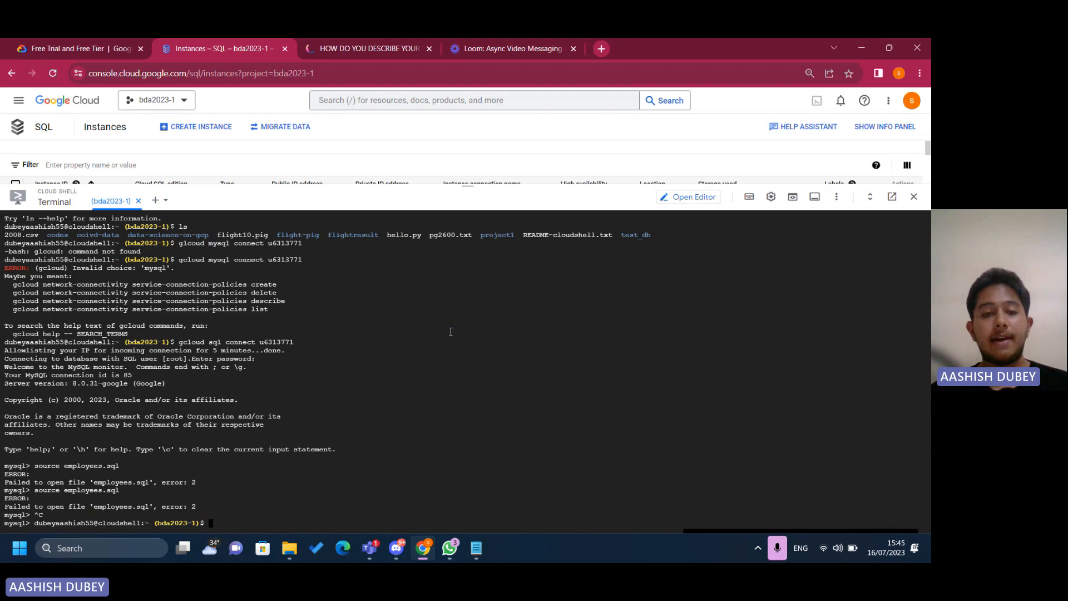
scroll(451, 331, "up", 3)
left_click_drag(657, 295, 625, 302)
scroll(350, 488, "down", 3)
left_click(316, 518)
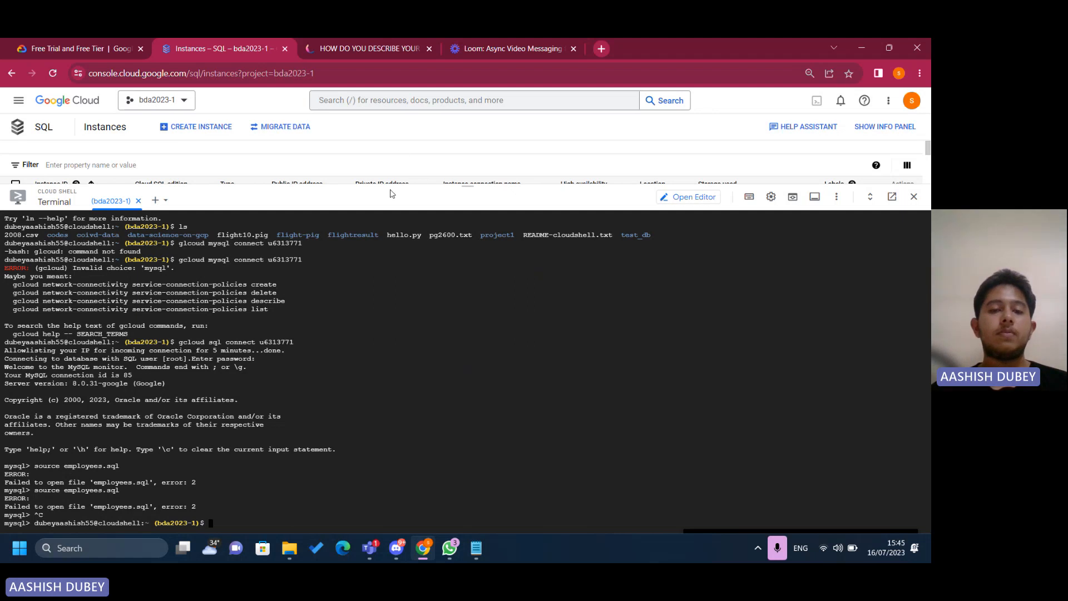
Examine the Cloud SQL instance list and the options for creating a MySQL instance, returning to the list without creating one.
left_click_drag(396, 185, 449, 332)
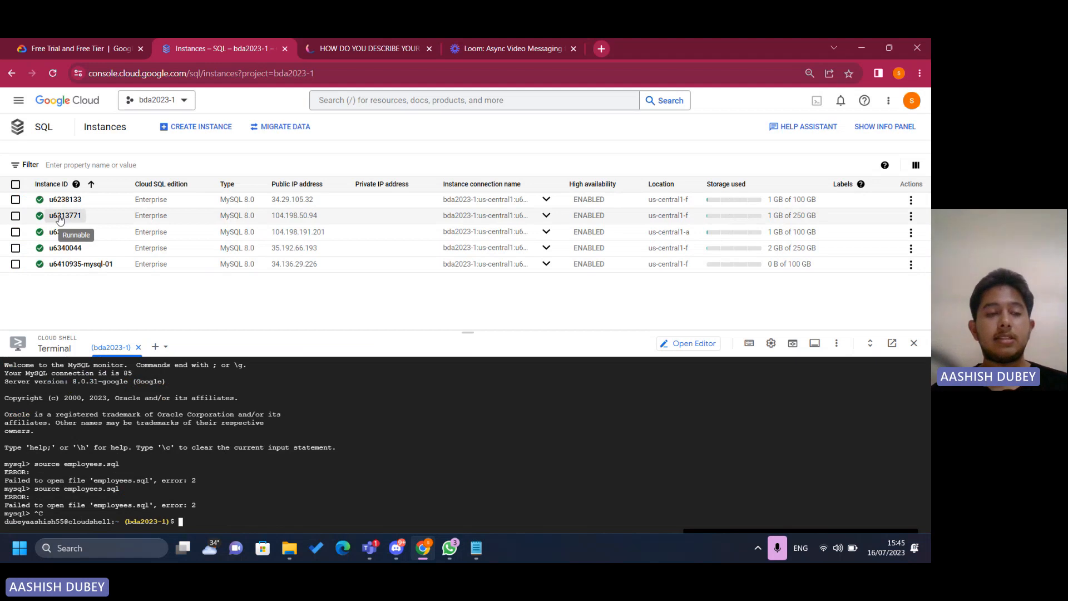
left_click(173, 130)
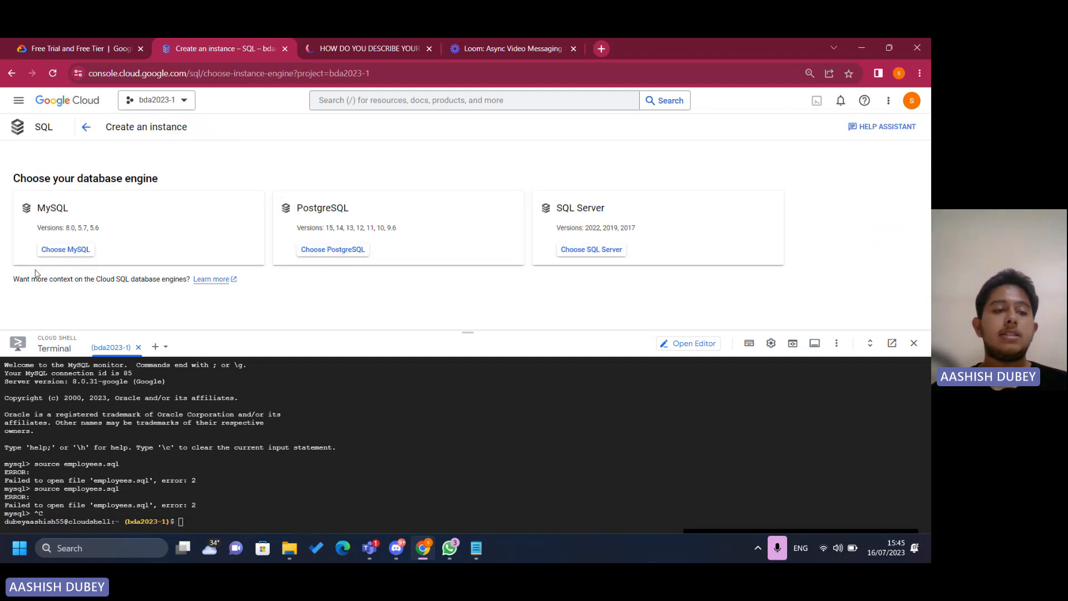
left_click(63, 250)
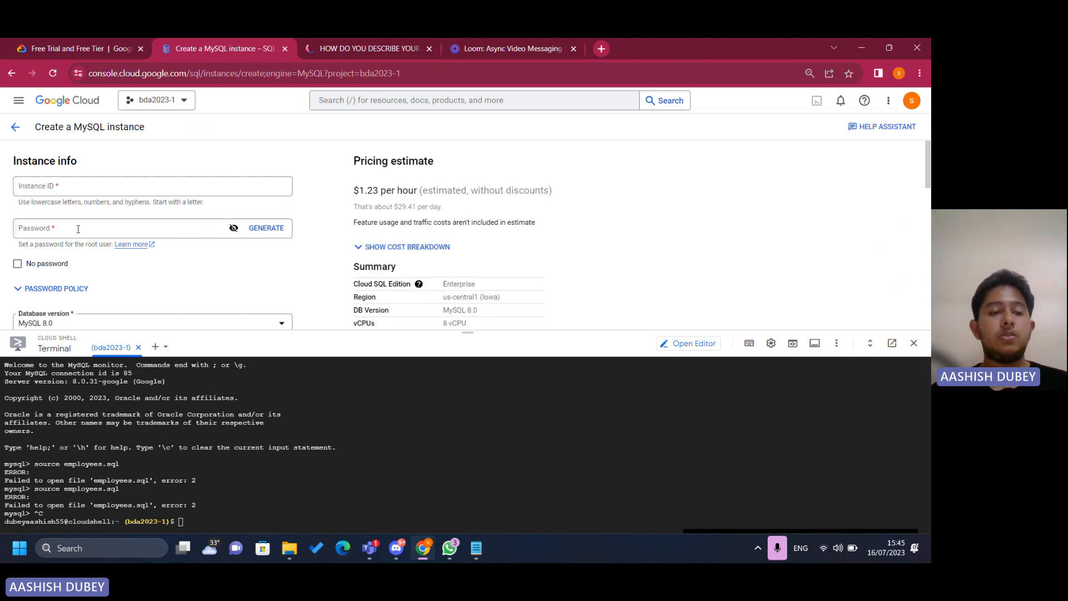
scroll(49, 265, "down", 6)
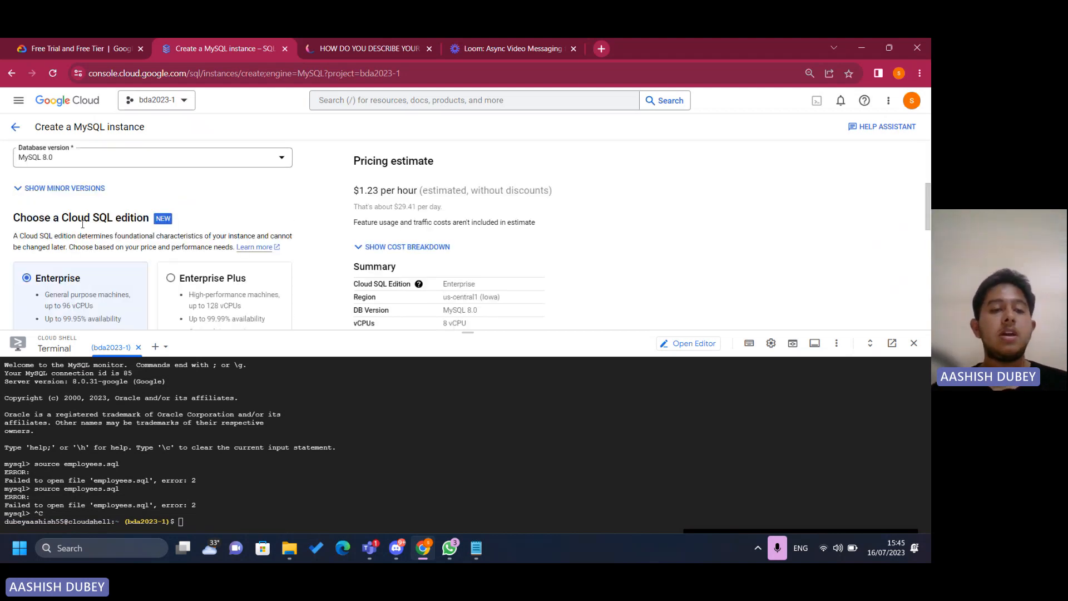
scroll(83, 225, "down", 2)
scroll(84, 222, "down", 3)
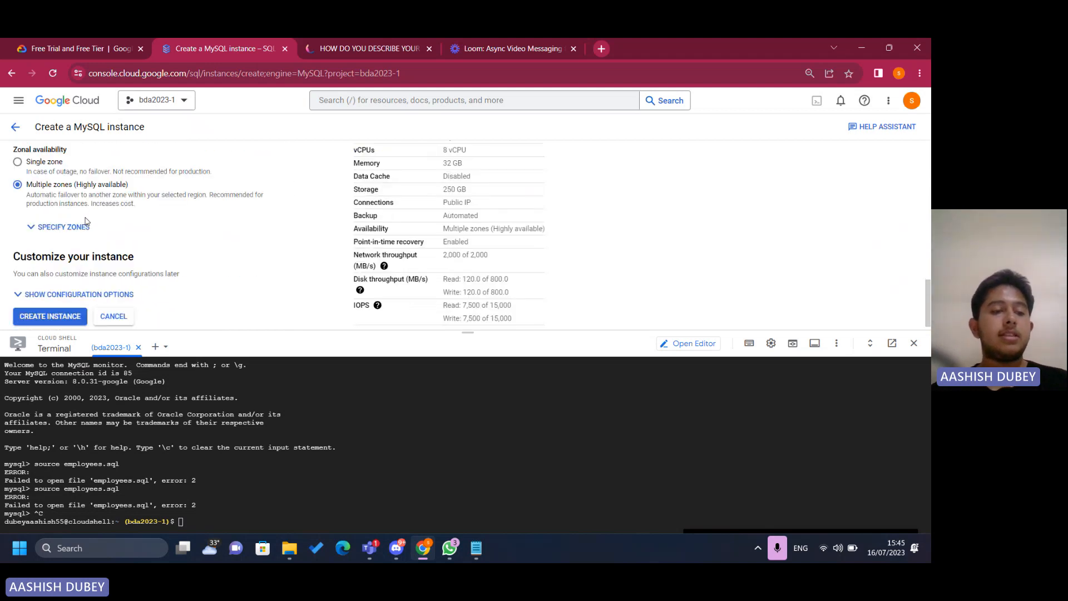
scroll(30, 317, "up", 6)
left_click(16, 127)
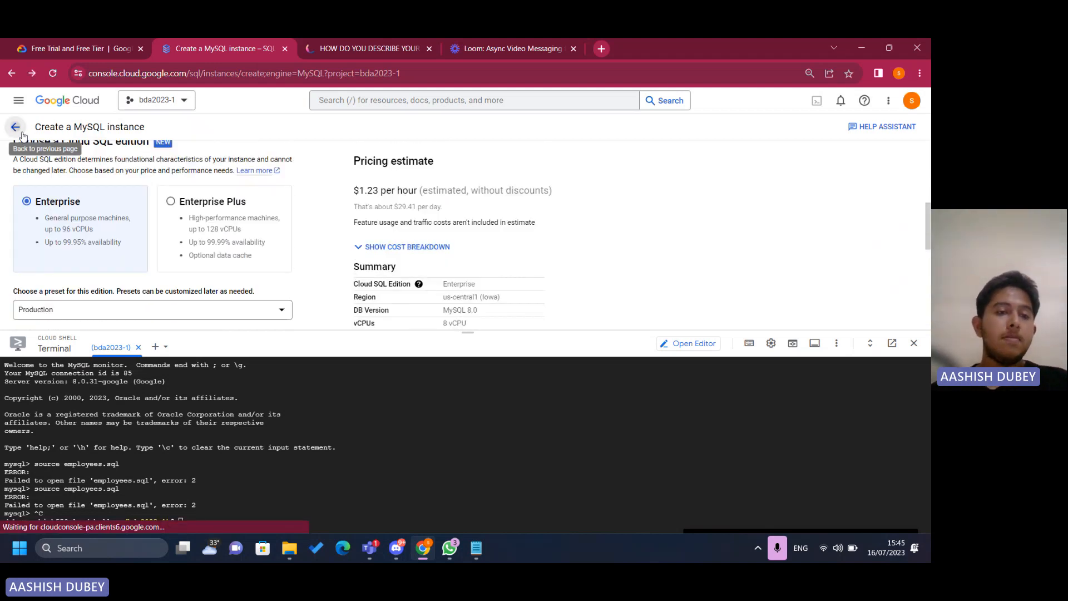
left_click(88, 128)
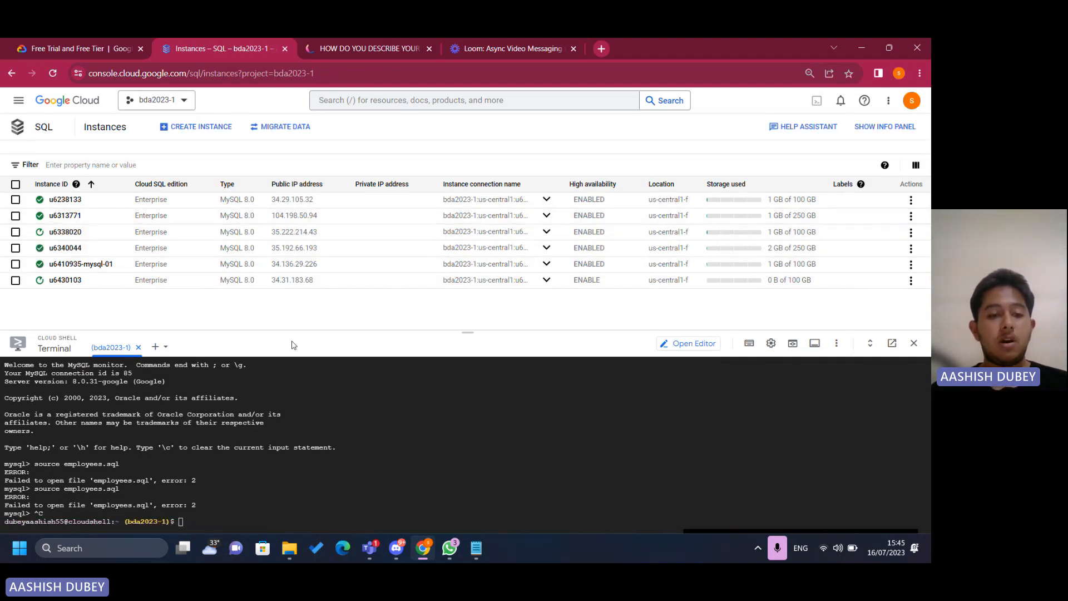
Enlarge the Cloud Shell terminal and change to the test_db directory.
left_click_drag(293, 332, 303, 222)
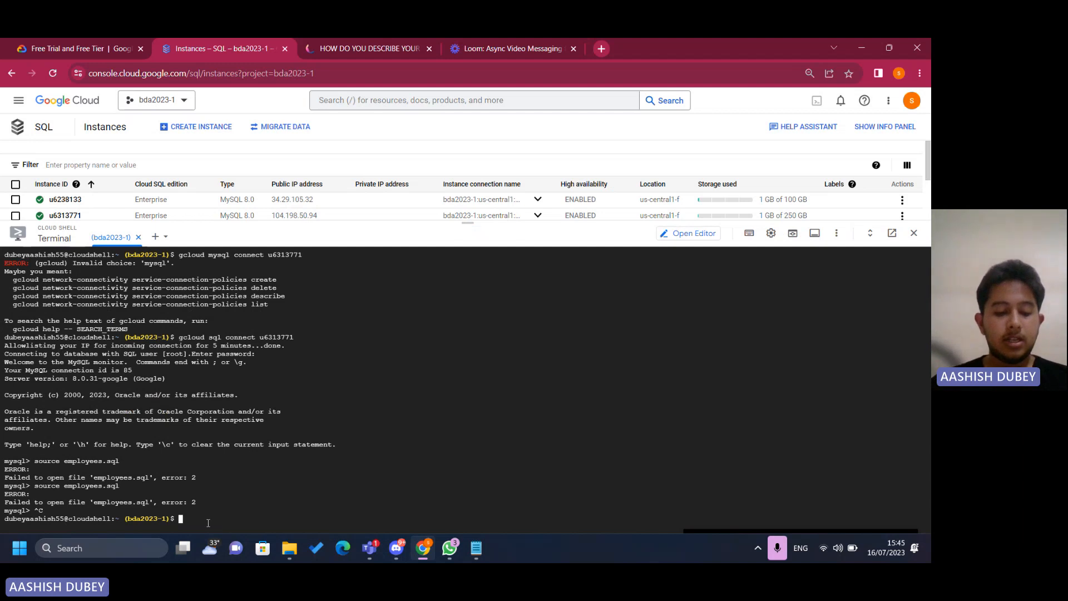
type("cd t")
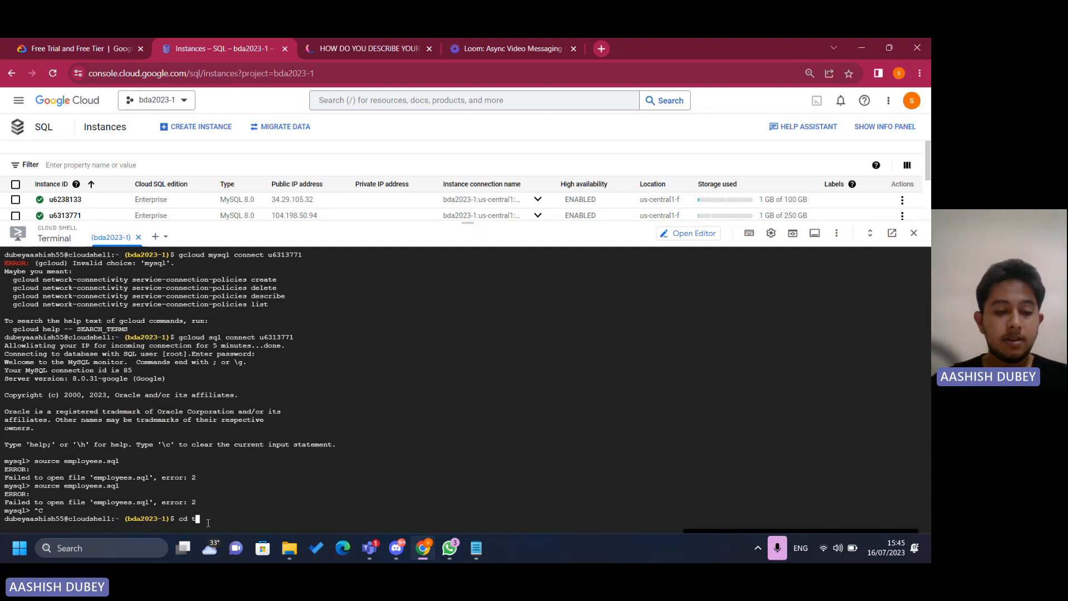
type("est_db")
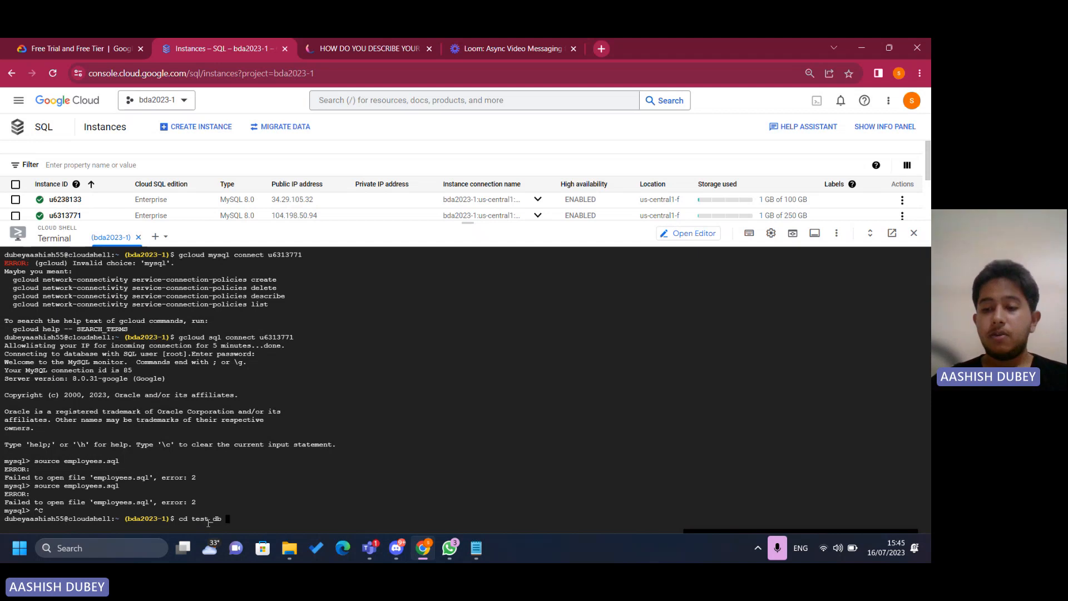
key("Return")
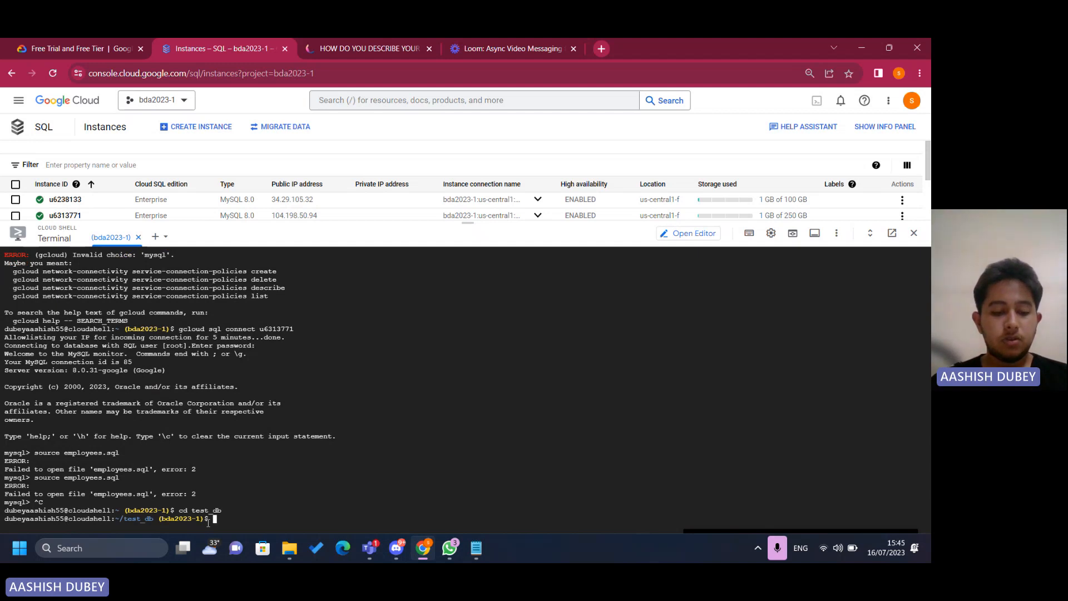
type("gloud ")
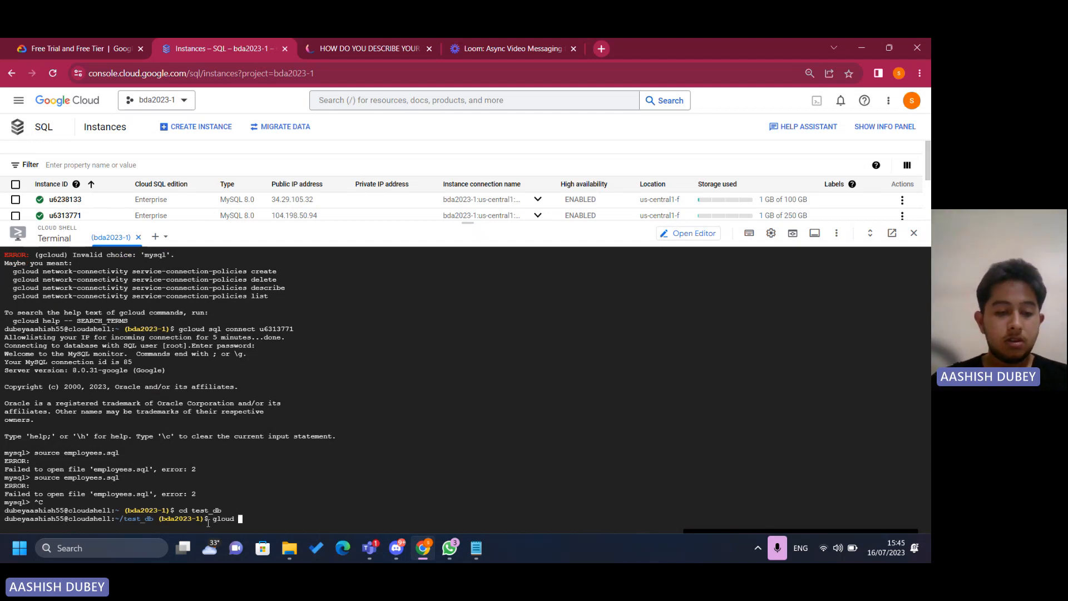
type("sql connect ")
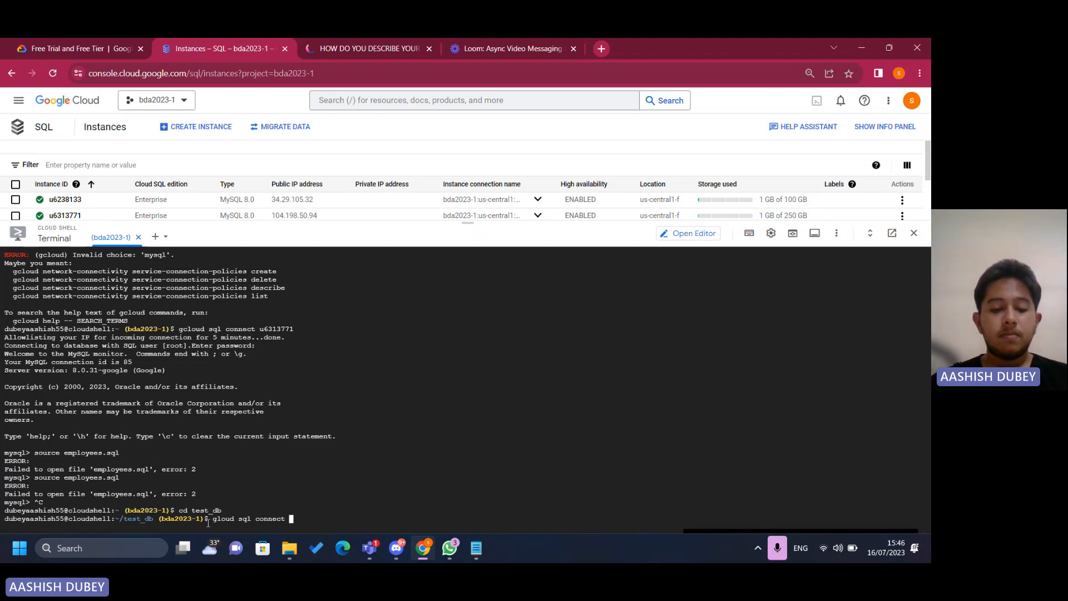
type("u6313771")
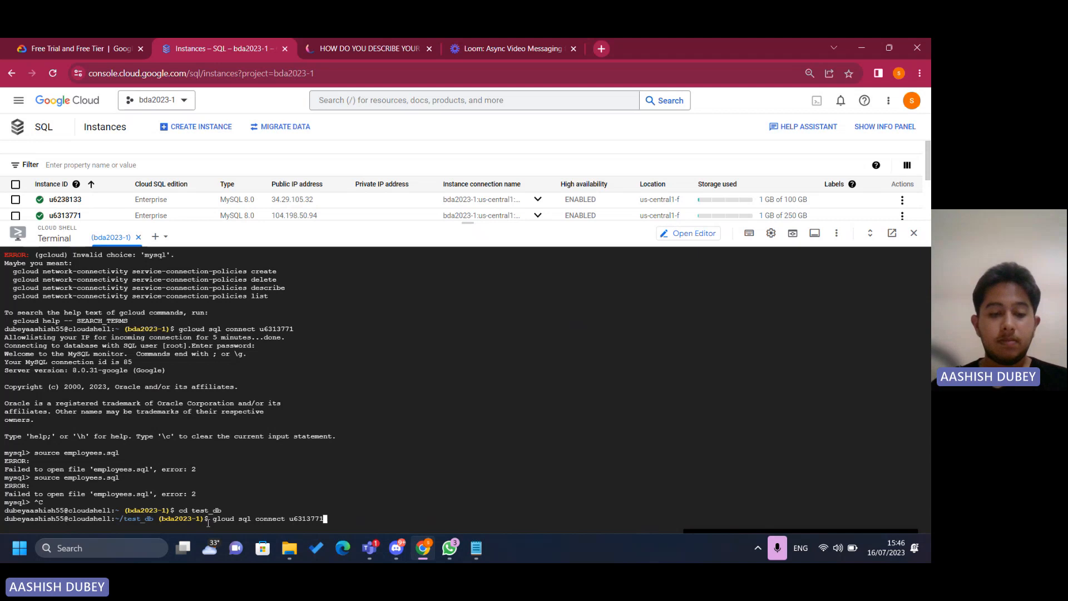
key("Return")
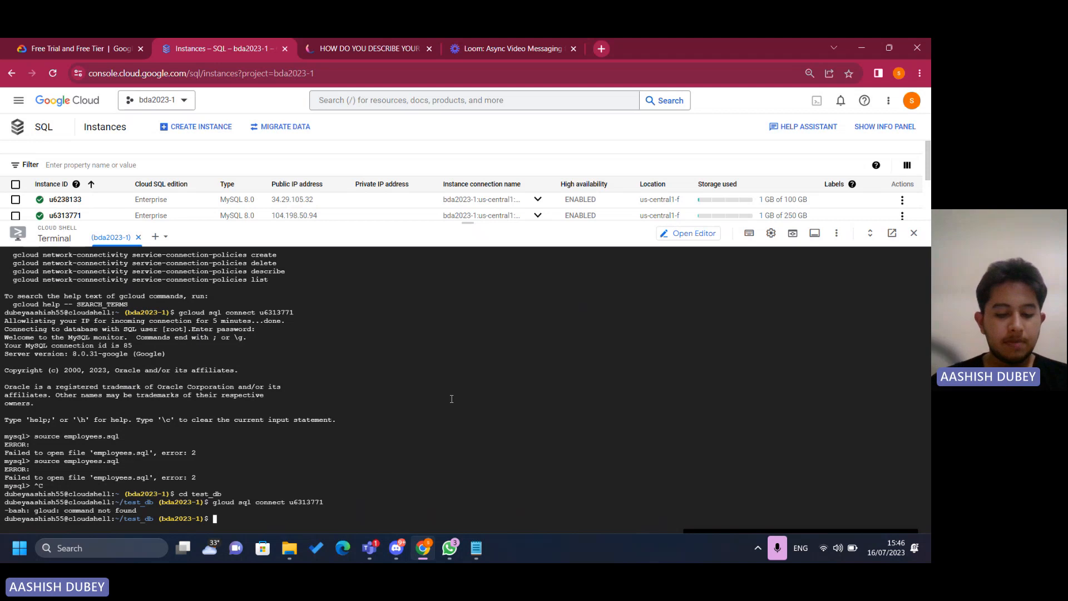
type("gcloud")
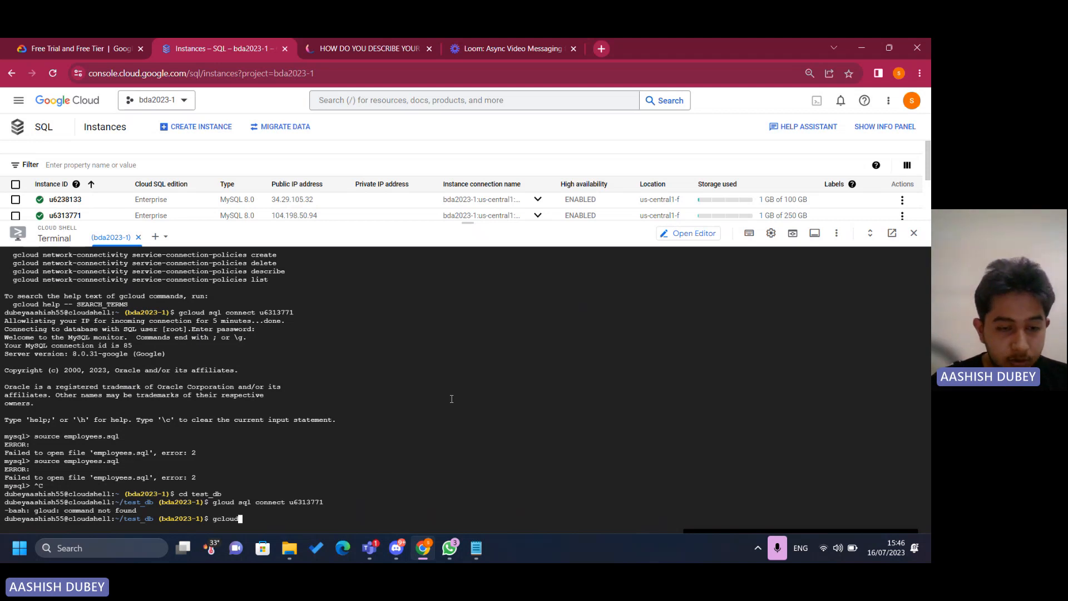
type(" sql conn")
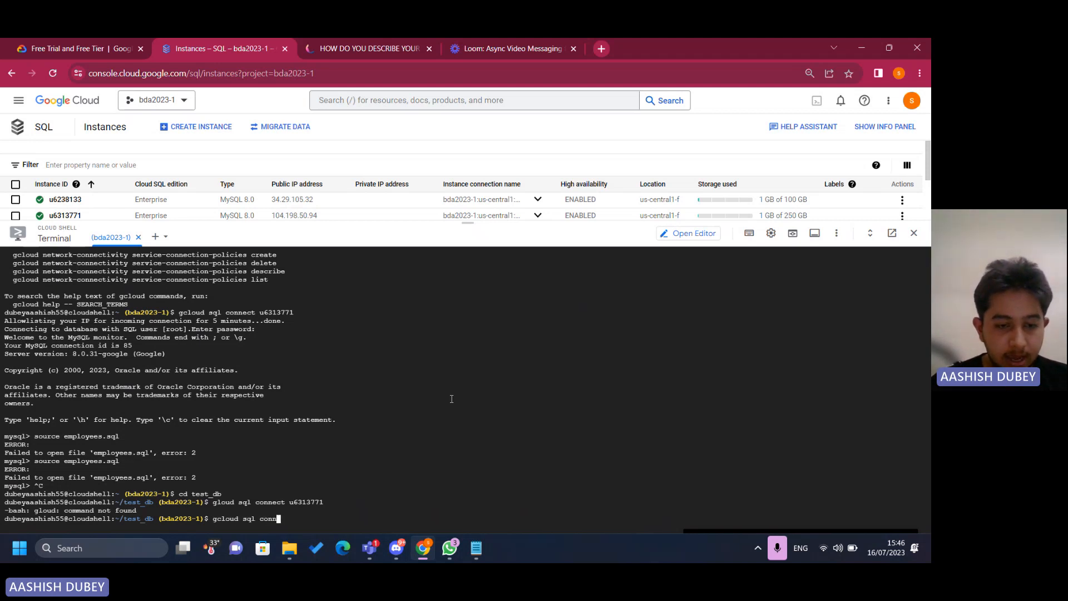
type("ect u6")
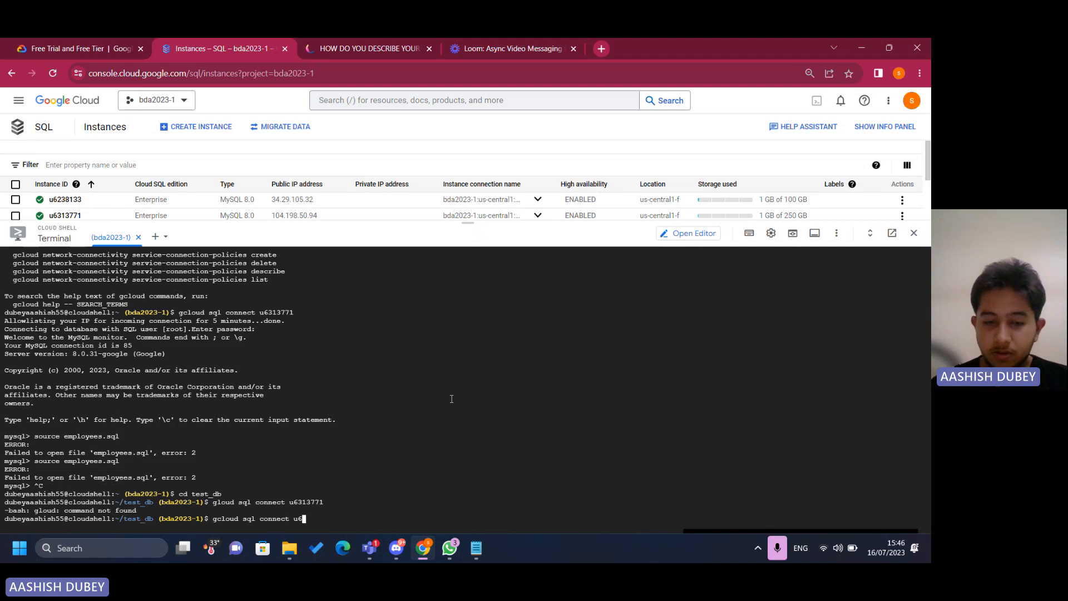
type("313771")
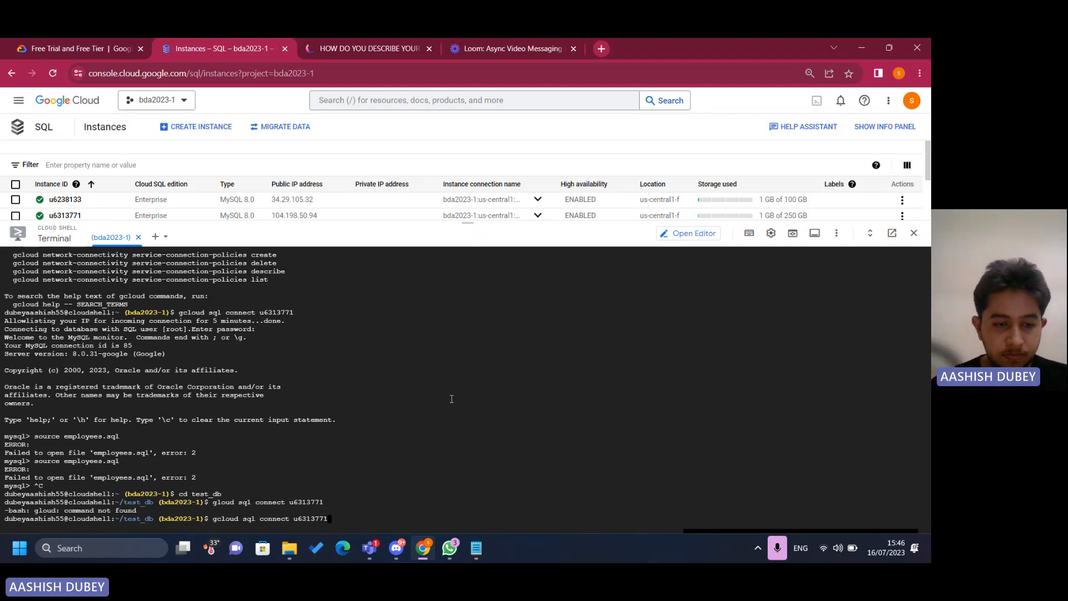
key("Return")
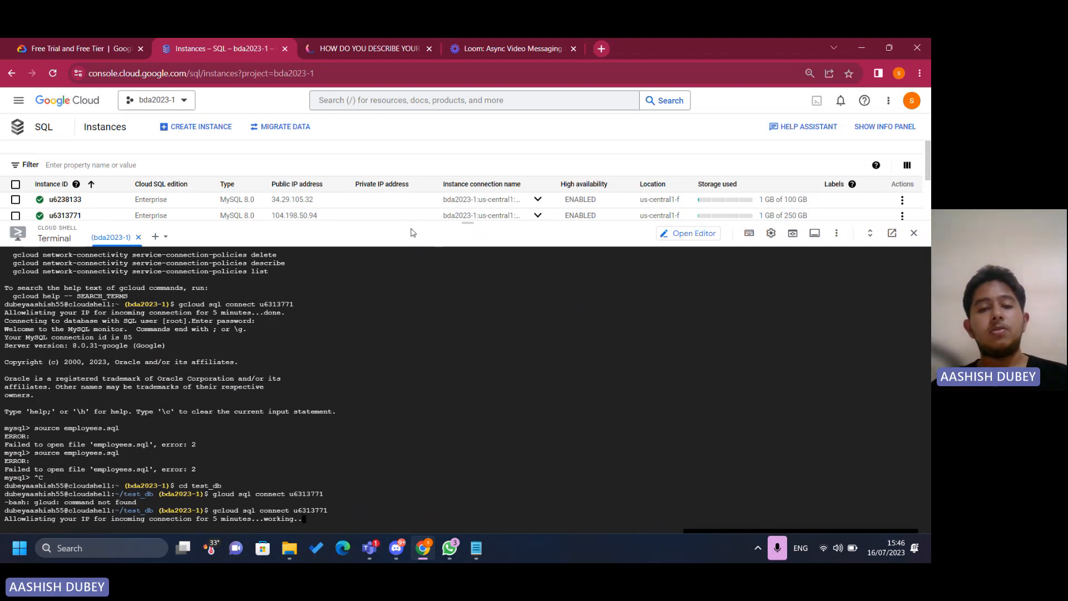
left_click_drag(412, 223, 415, 187)
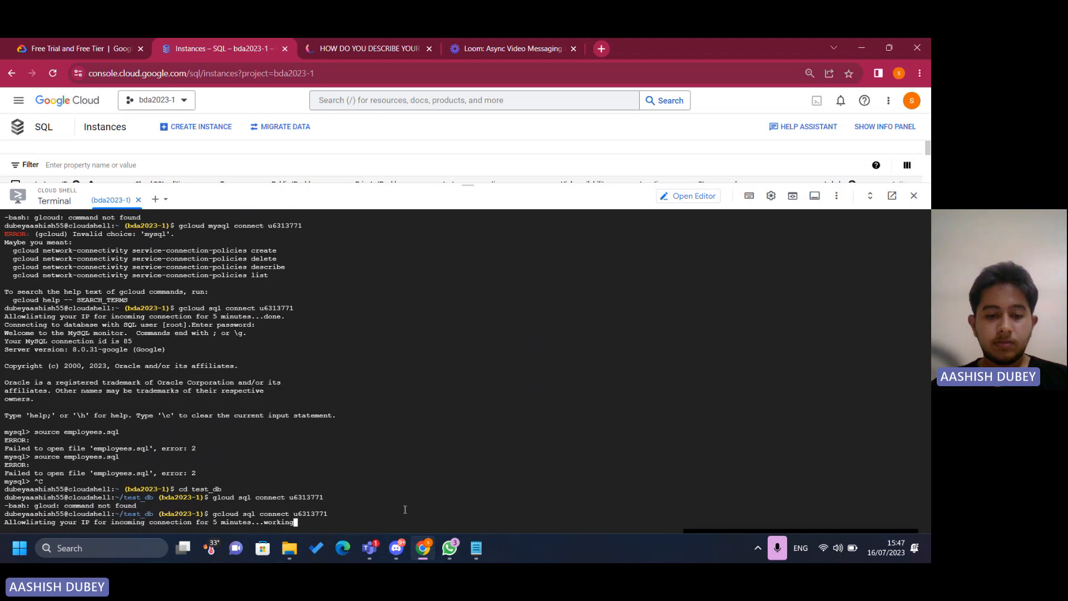
mouse_move(373, 549)
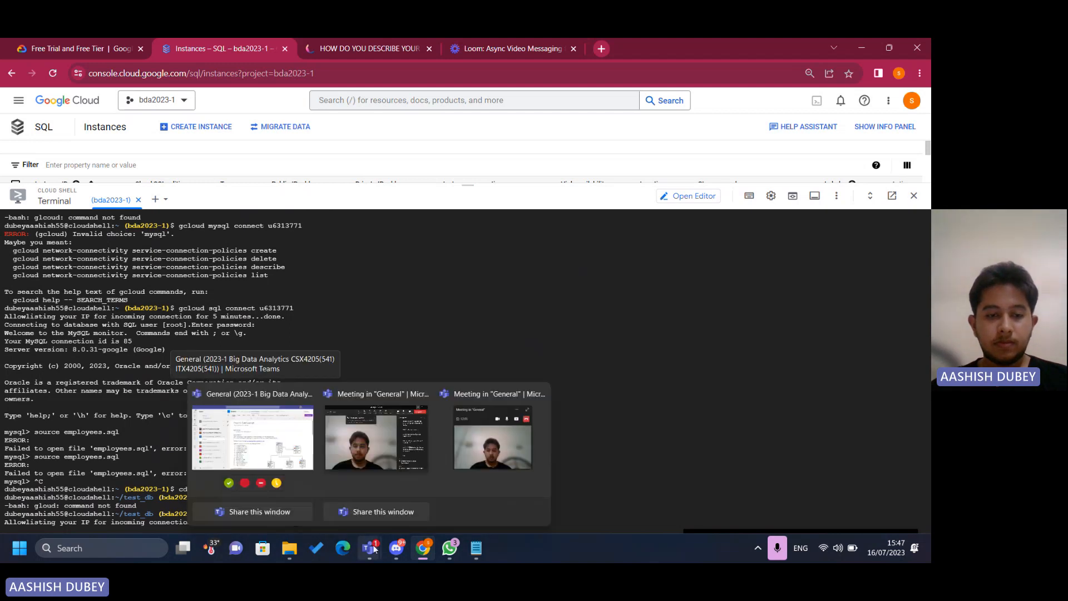
mouse_move(295, 456)
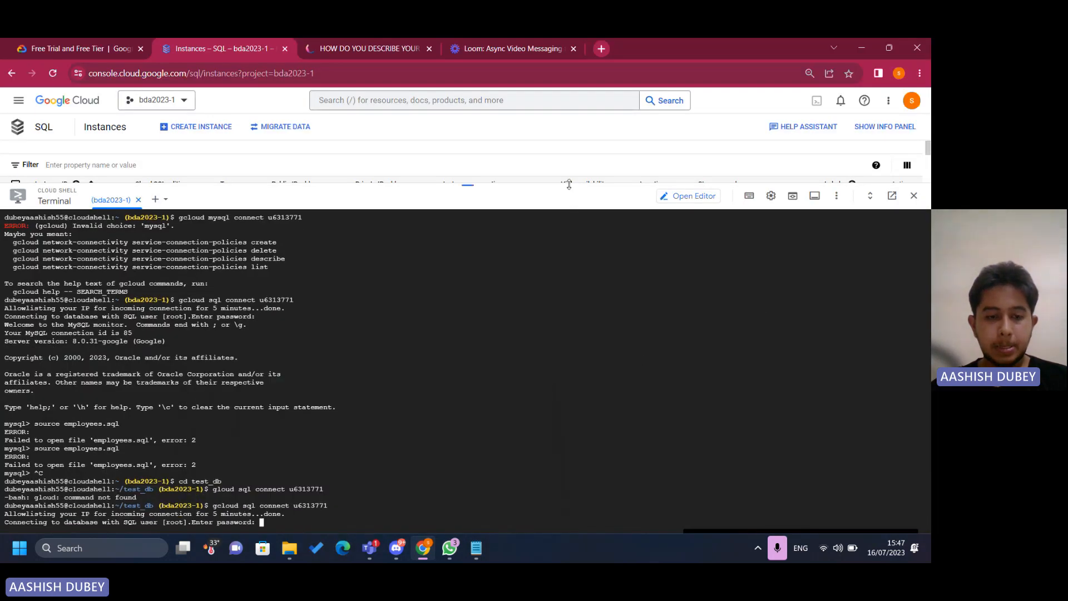
Enter the MySQL root user's password, and load the employees database by running "source employees.sql".
left_click_drag(569, 186, 569, 171)
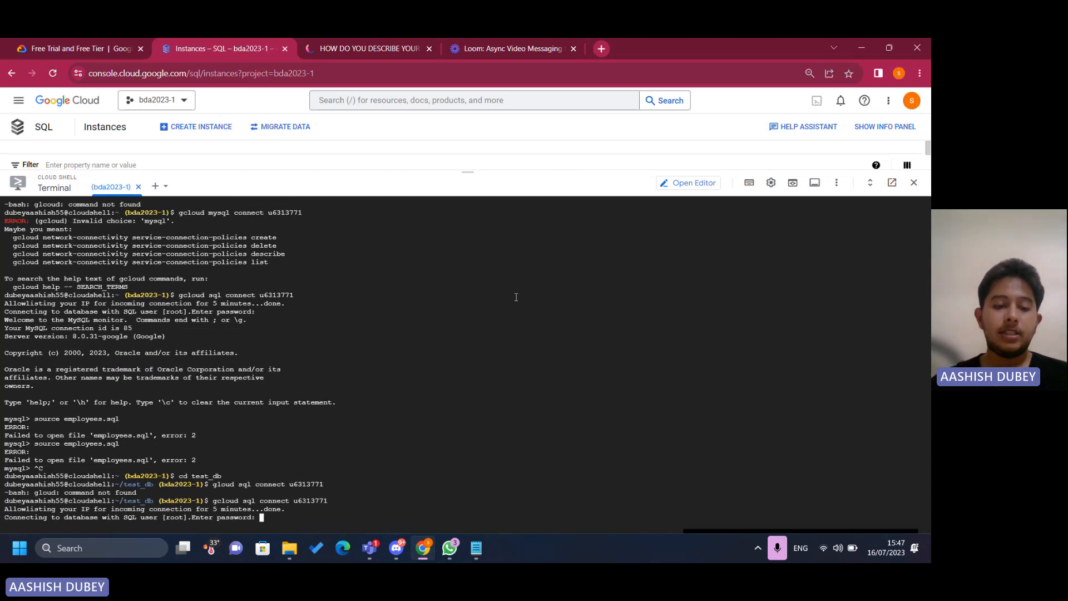
key("Return")
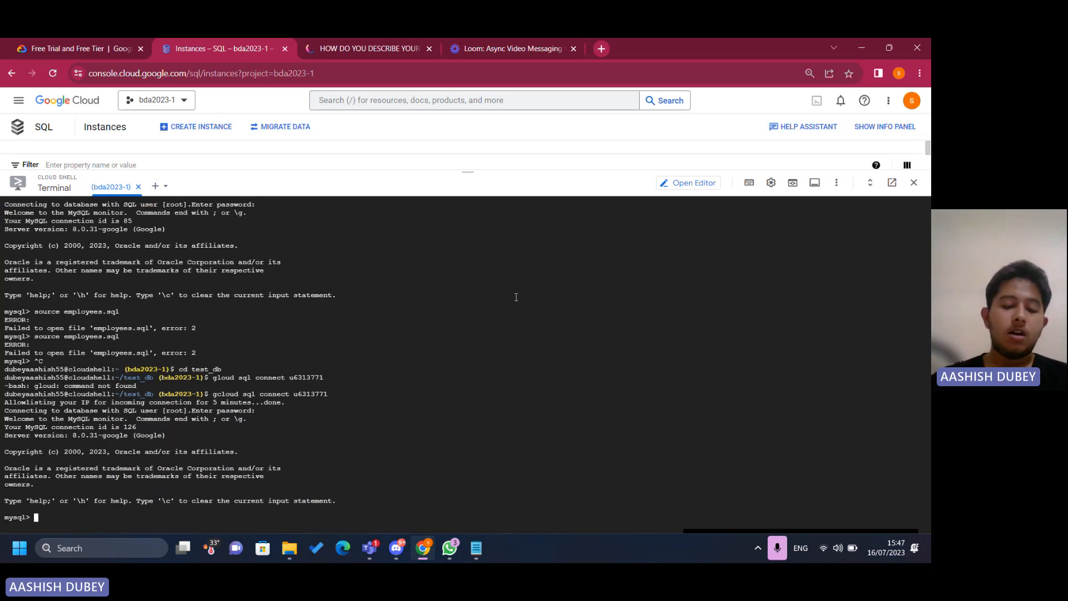
type("s")
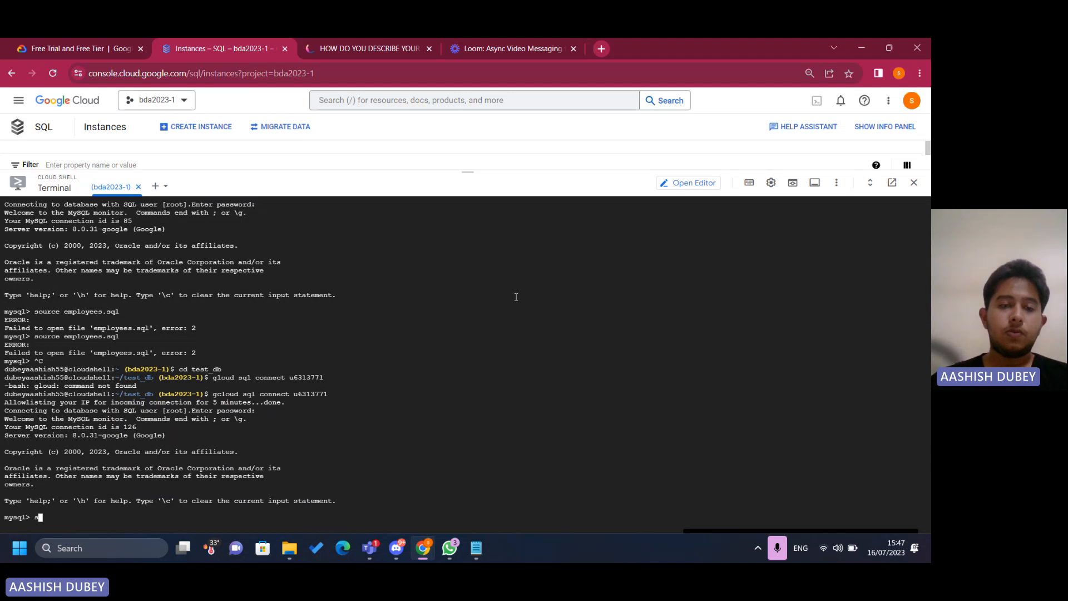
type("ou")
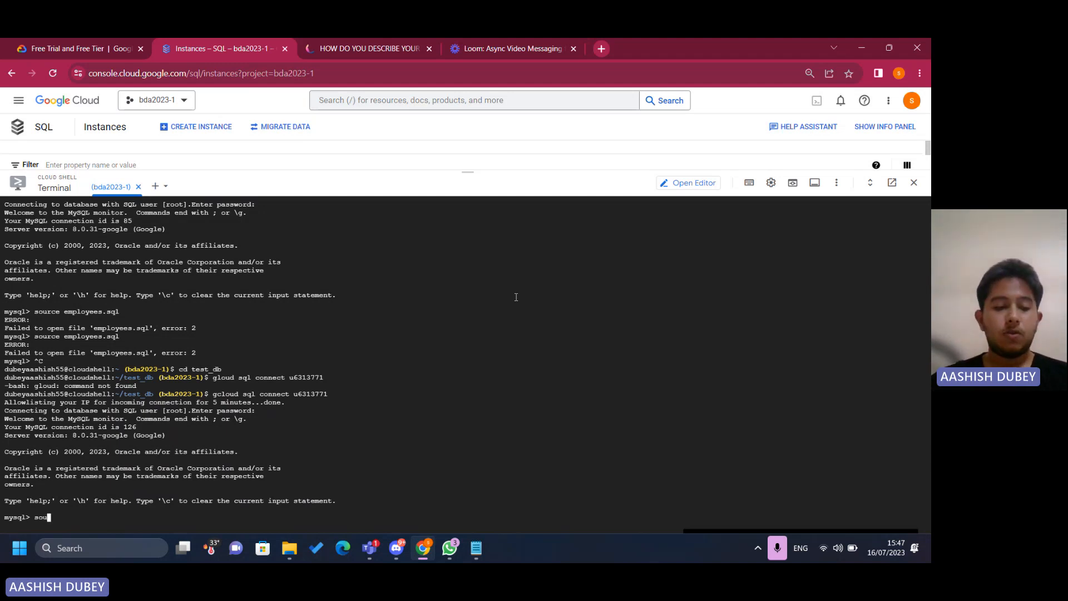
type("rce employees")
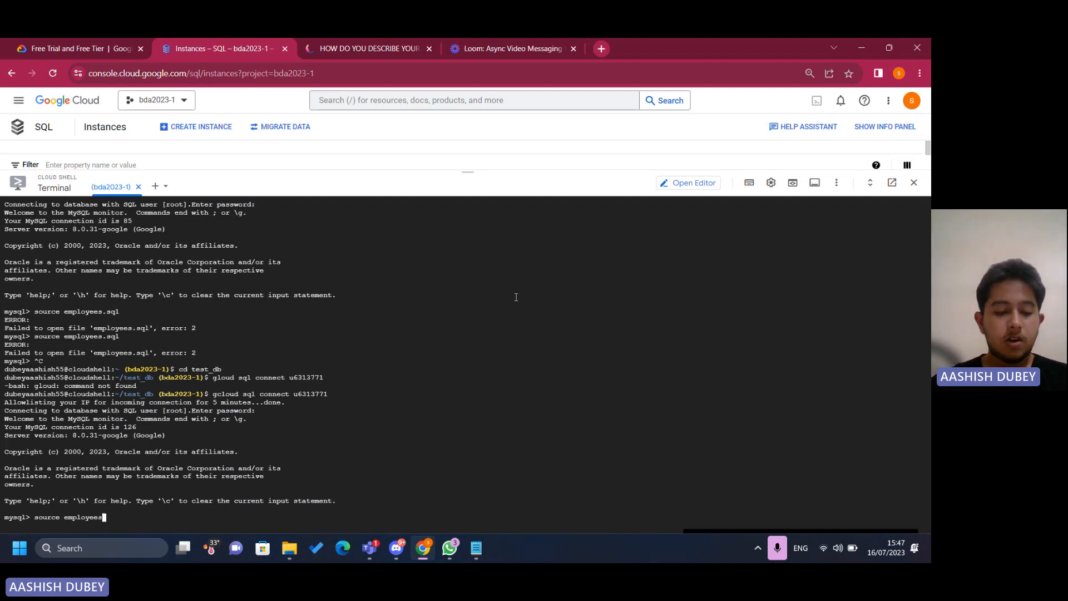
type(".sql")
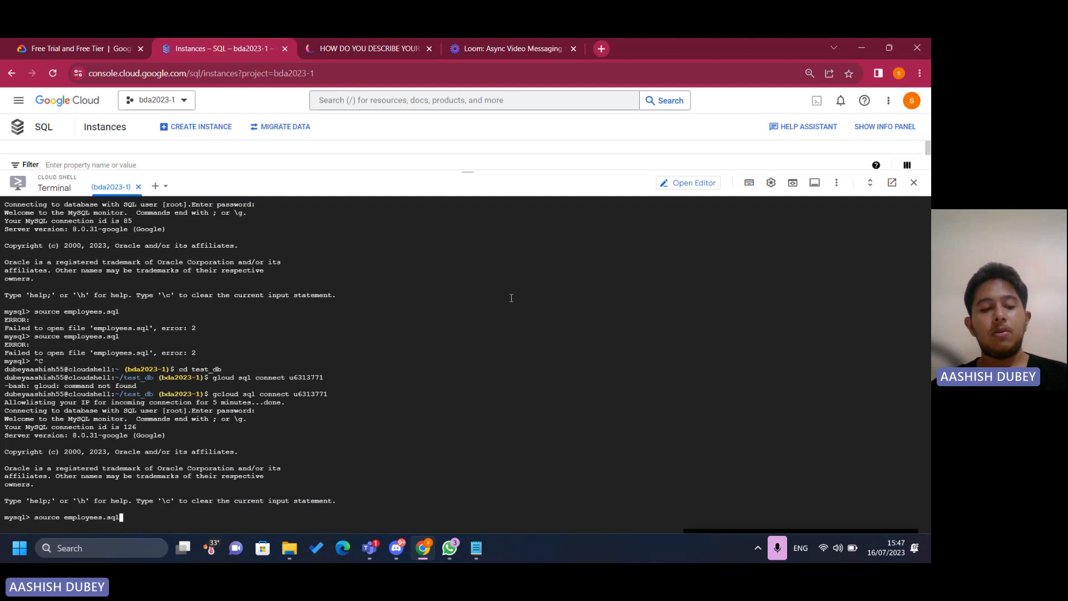
key("Return")
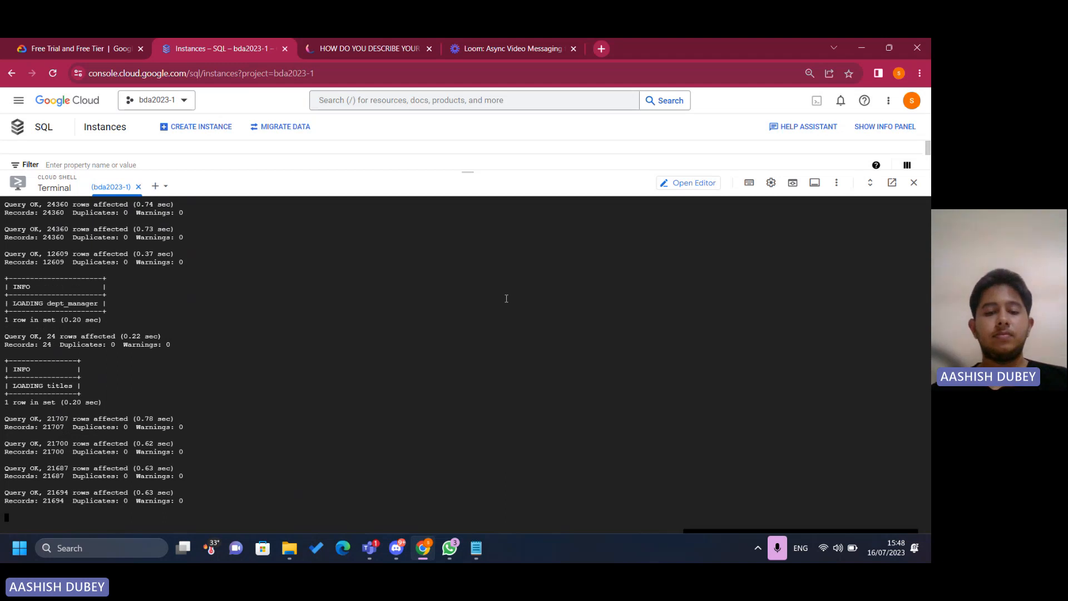
Switch to the Class Notebook in Teams and examine the 15 export fields, the table relationship diagram and the single-table instructions.
mouse_move(363, 551)
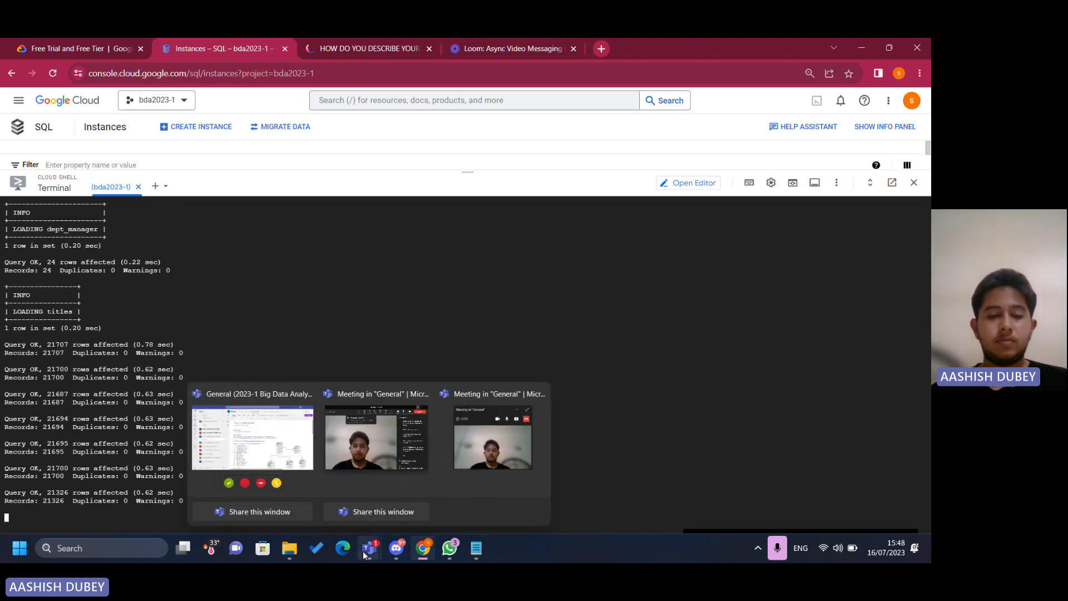
left_click(263, 402)
scroll(495, 346, "down", 5)
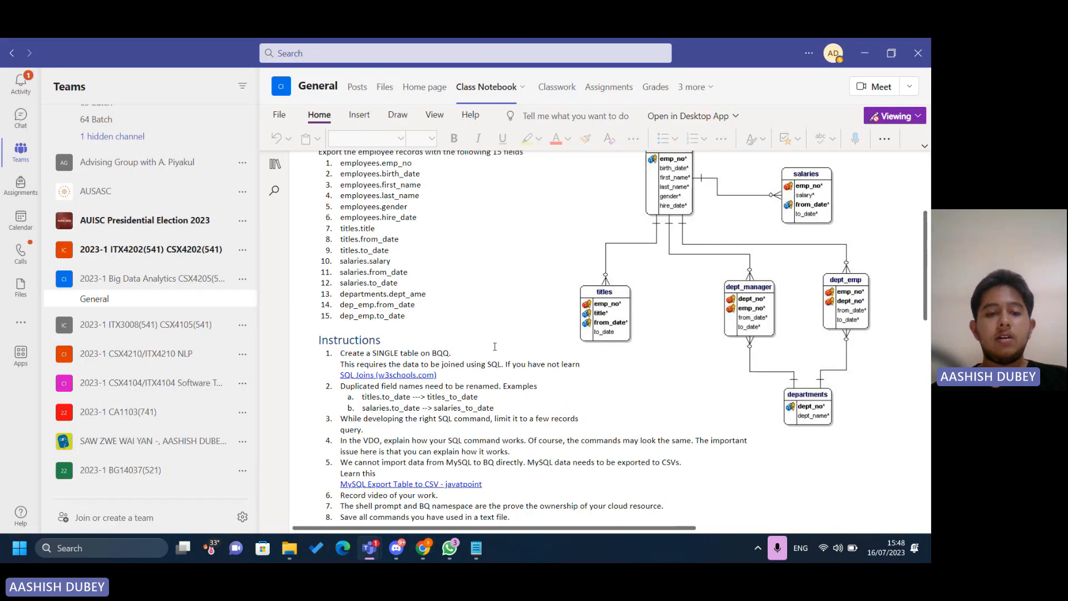
scroll(494, 347, "up", 3)
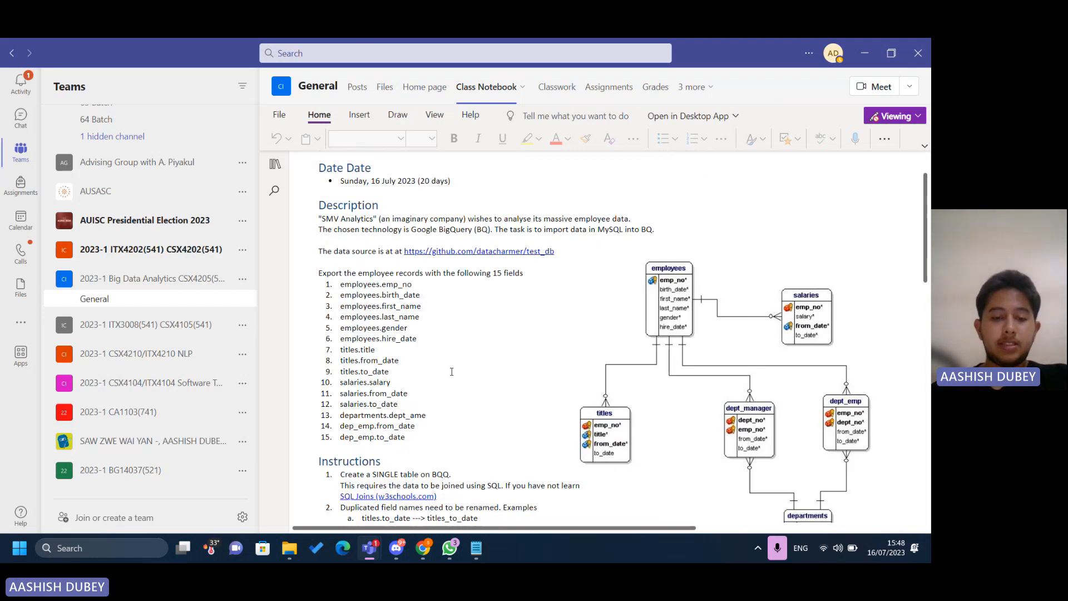
scroll(452, 371, "down", 3)
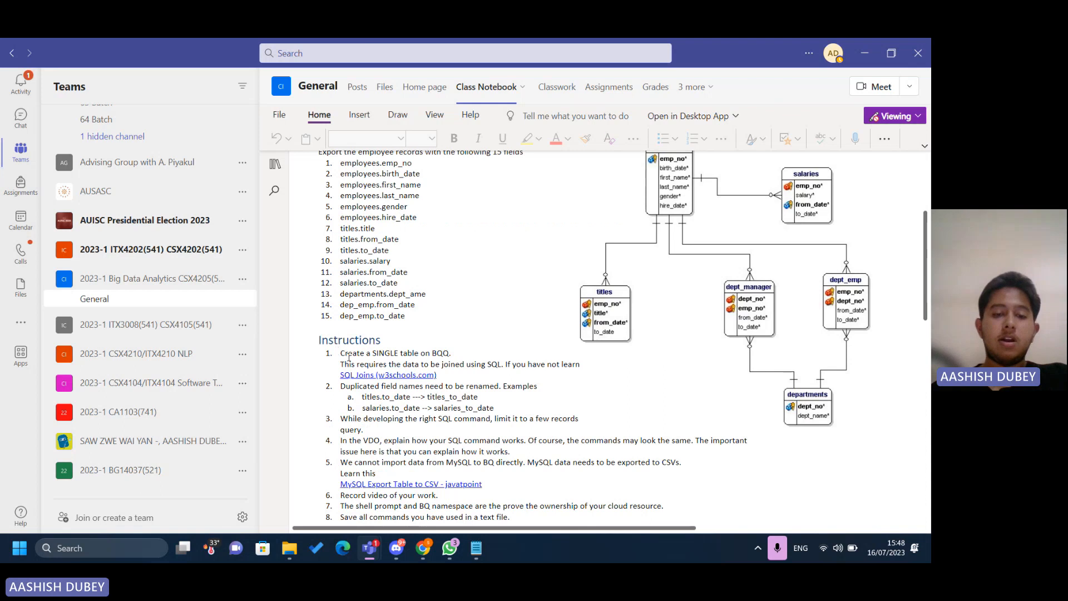
triple_click(349, 356)
left_click(453, 351)
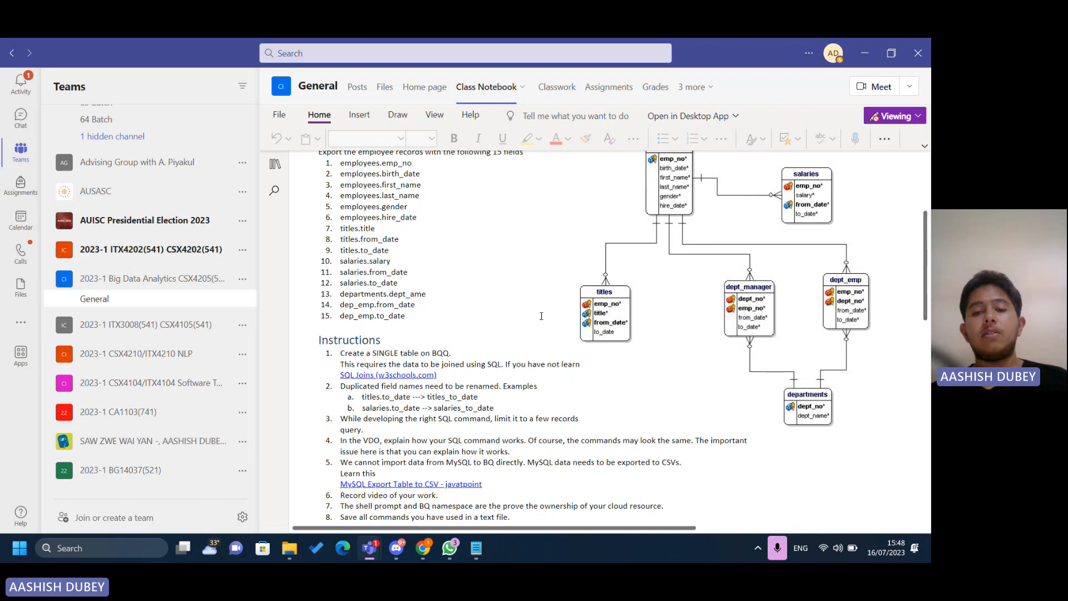
scroll(756, 288, "up", 1)
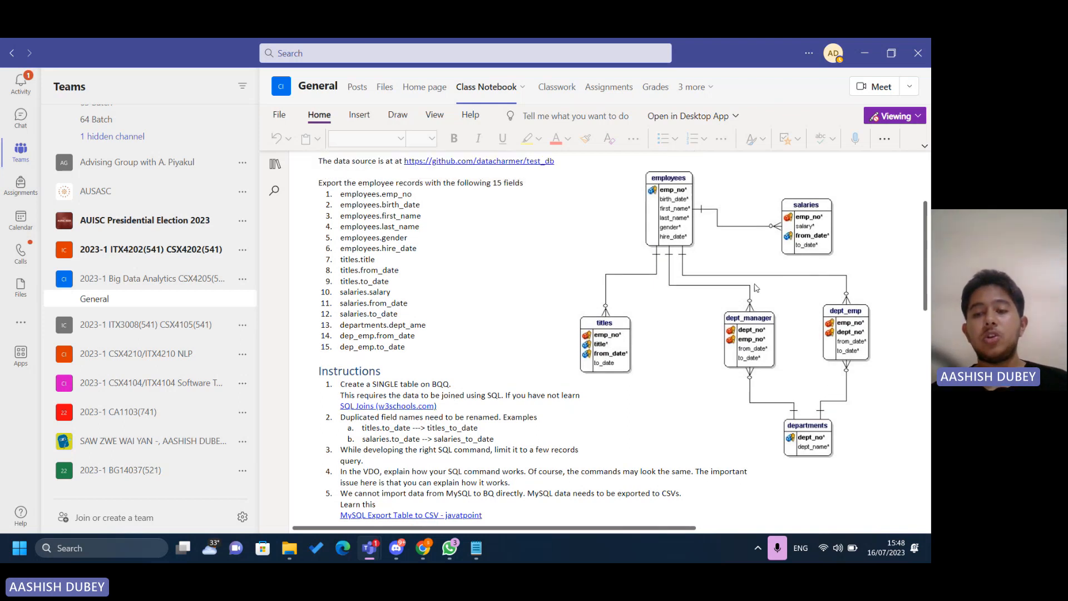
scroll(756, 288, "up", 1)
scroll(779, 312, "down", 2)
scroll(801, 336, "up", 2)
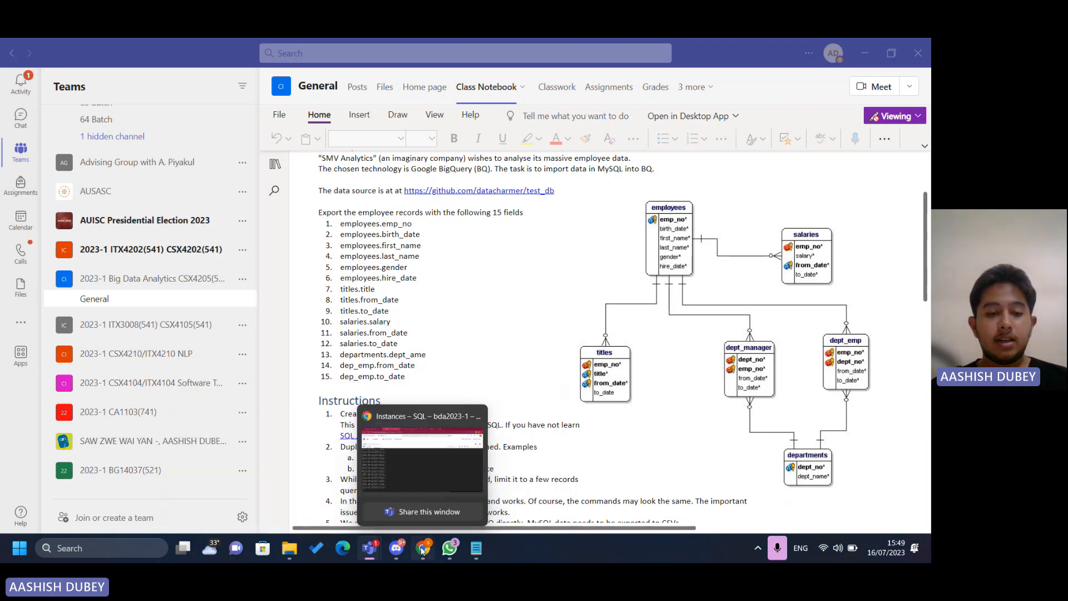
Return to Cloud Shell in Chrome and list the loaded database's tables with "show tables;".
left_click(423, 409)
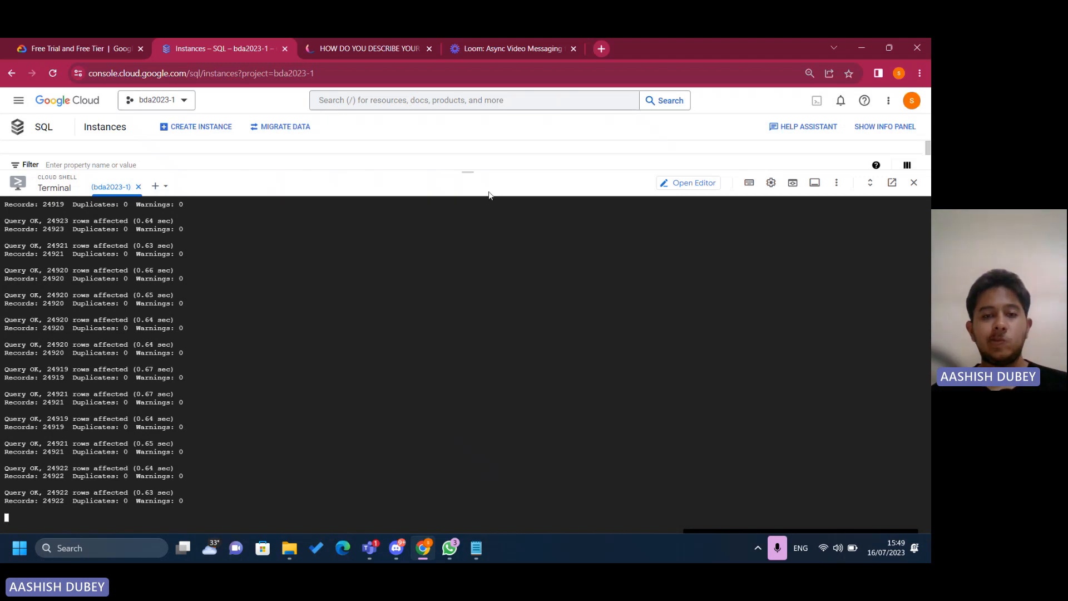
mouse_move(433, 172)
left_mouse_down()
mouse_move(437, 265)
mouse_move(436, 167)
left_mouse_up()
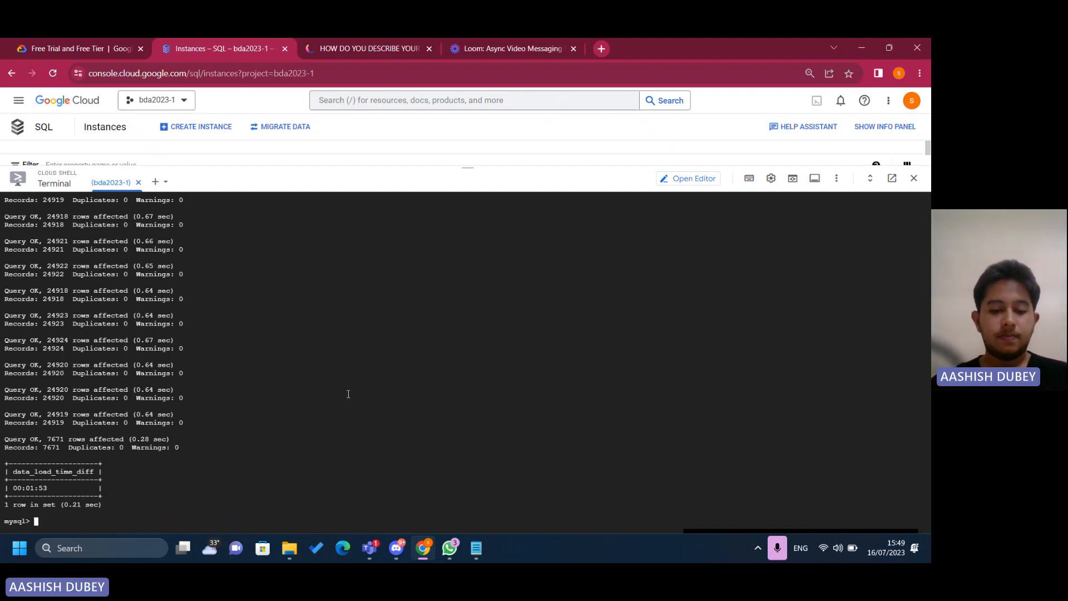
type("show ")
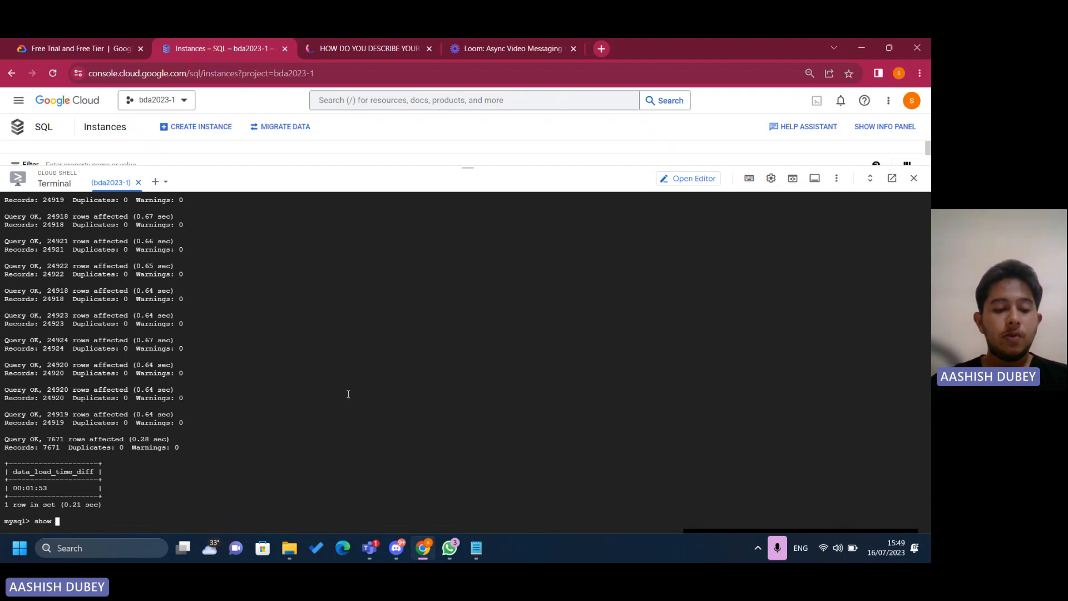
type("tables;")
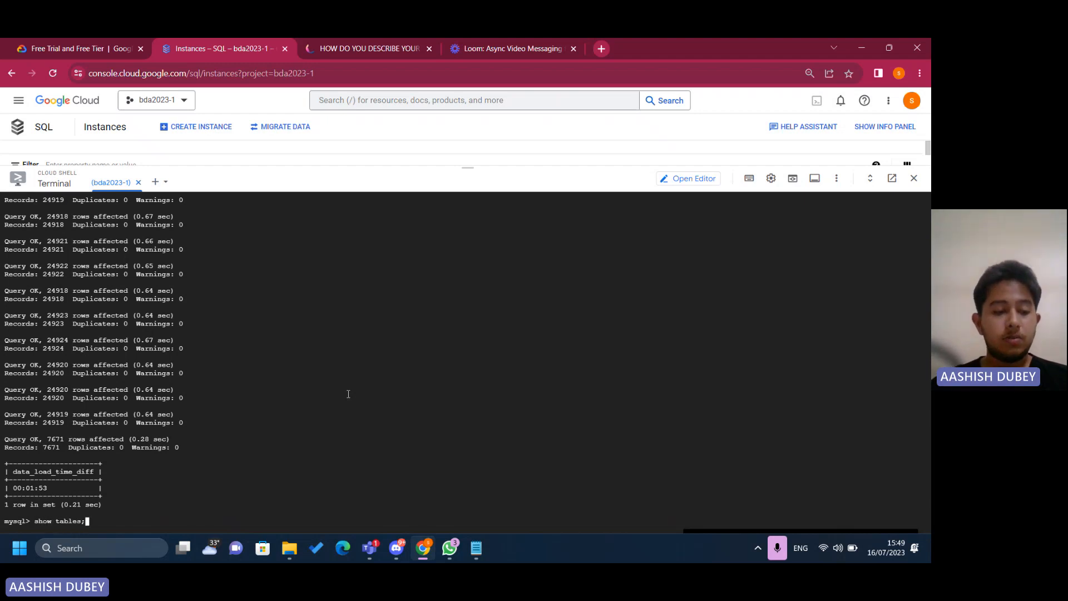
key("Return")
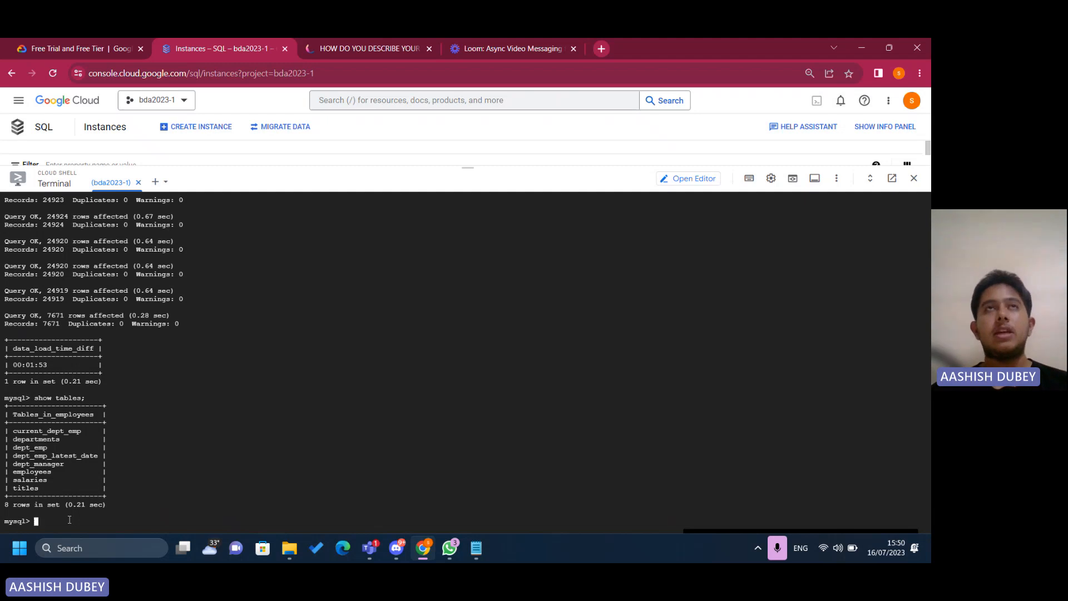
Open the project file in Notepad and check its CREATE TABLE joined_employees_data query against the field-renaming instructions in Teams.
left_click(485, 555)
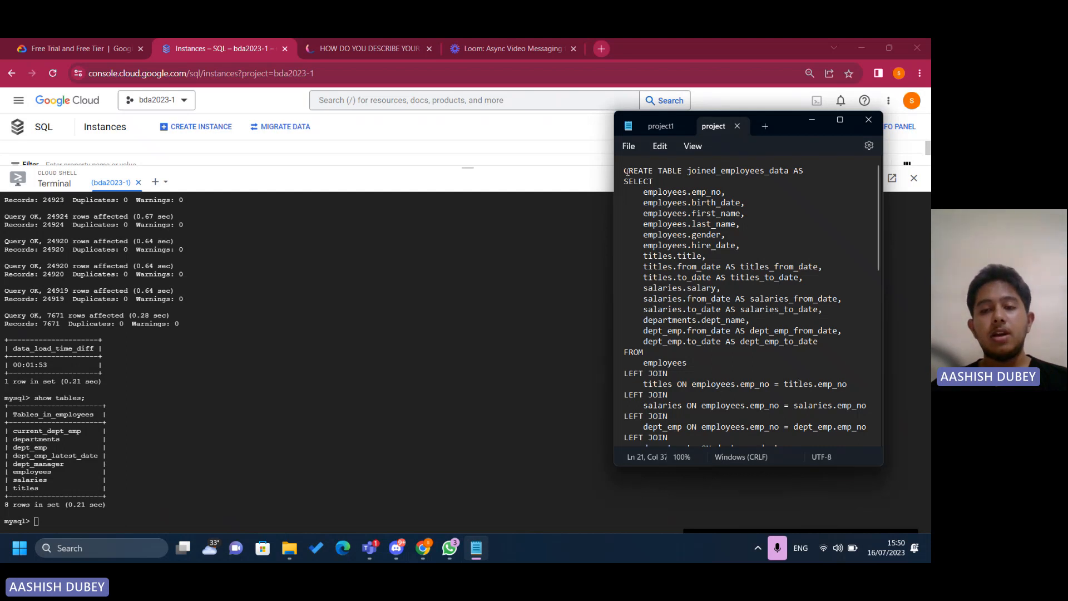
mouse_move(626, 173)
left_mouse_down()
mouse_move(645, 184)
mouse_move(718, 181)
mouse_move(822, 279)
mouse_move(718, 386)
mouse_move(715, 372)
mouse_move(626, 305)
mouse_move(619, 174)
left_mouse_up()
left_click(717, 385)
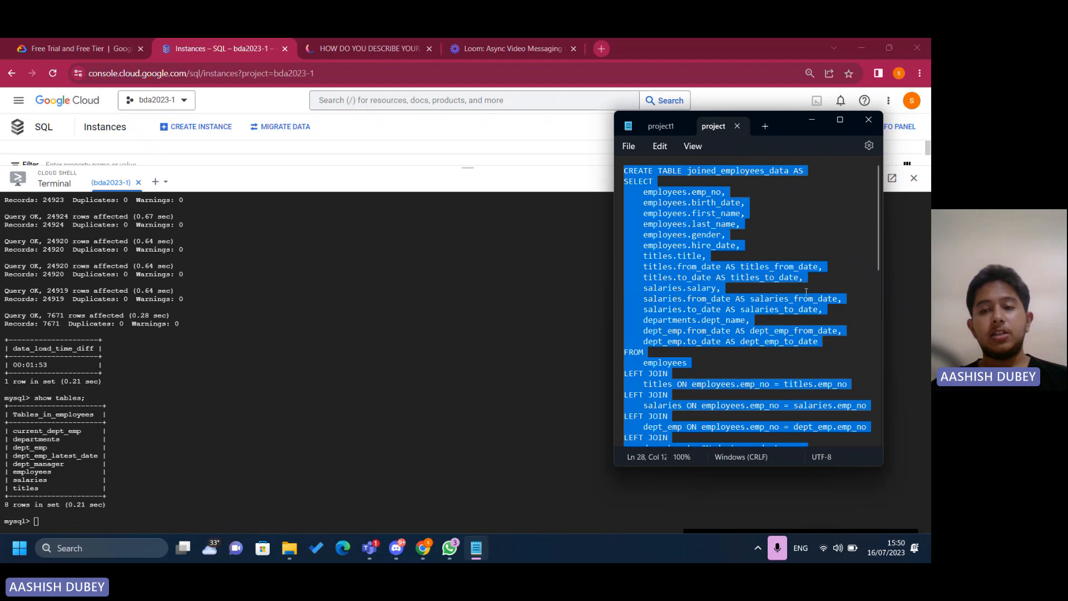
left_click(760, 278)
scroll(760, 278, "down", 1)
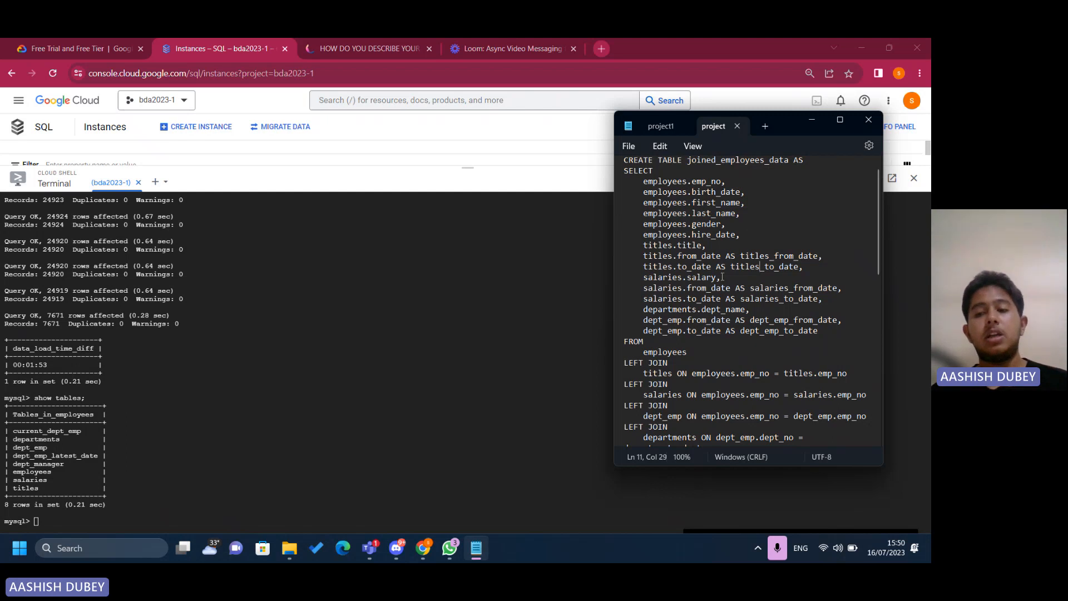
mouse_move(370, 551)
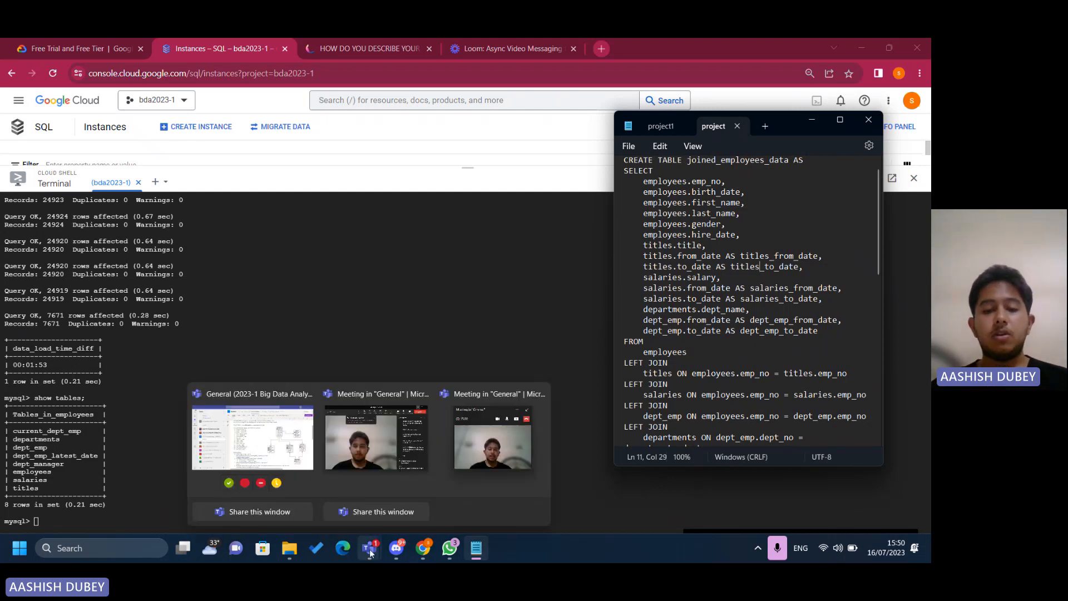
left_click(253, 454)
scroll(427, 390, "down", 1)
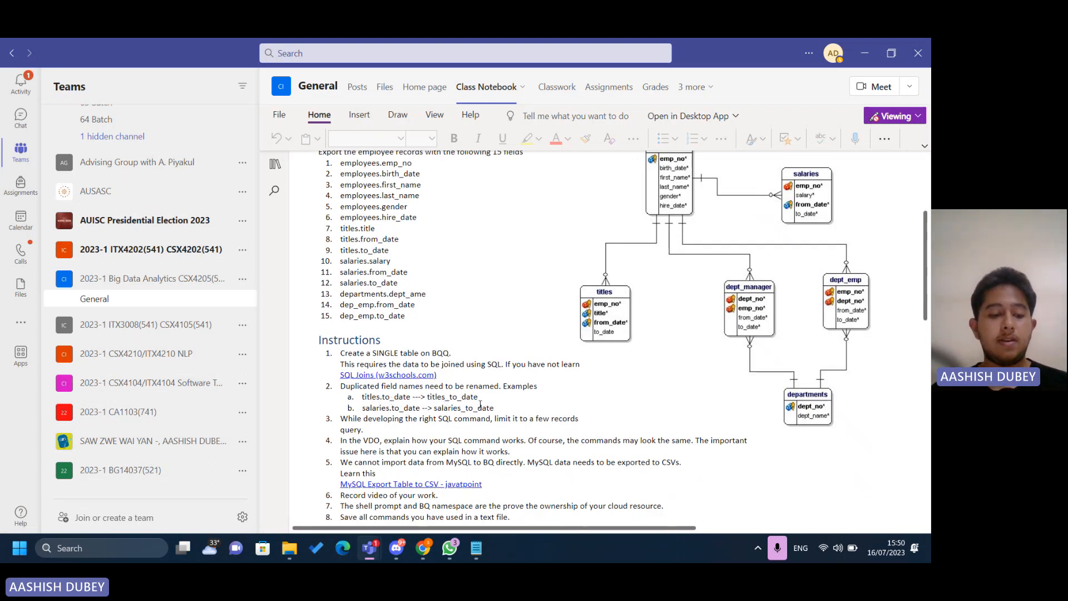
Return to Notepad and review the query's field aliases, LEFT JOIN clauses and row limit alongside the table relationship diagram.
key("alt+Tab")
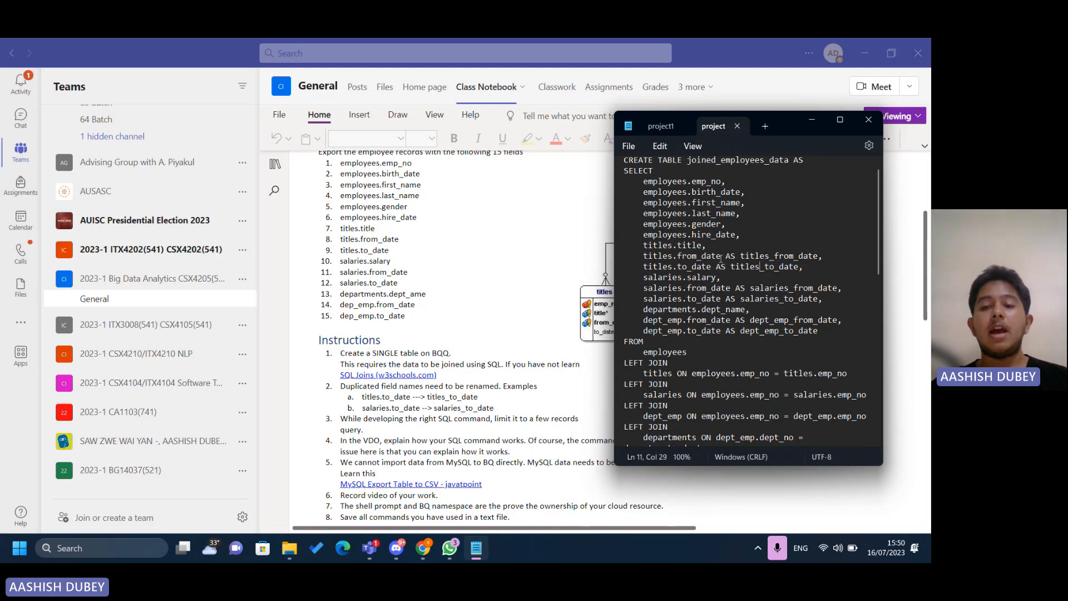
scroll(721, 258, "down", 2)
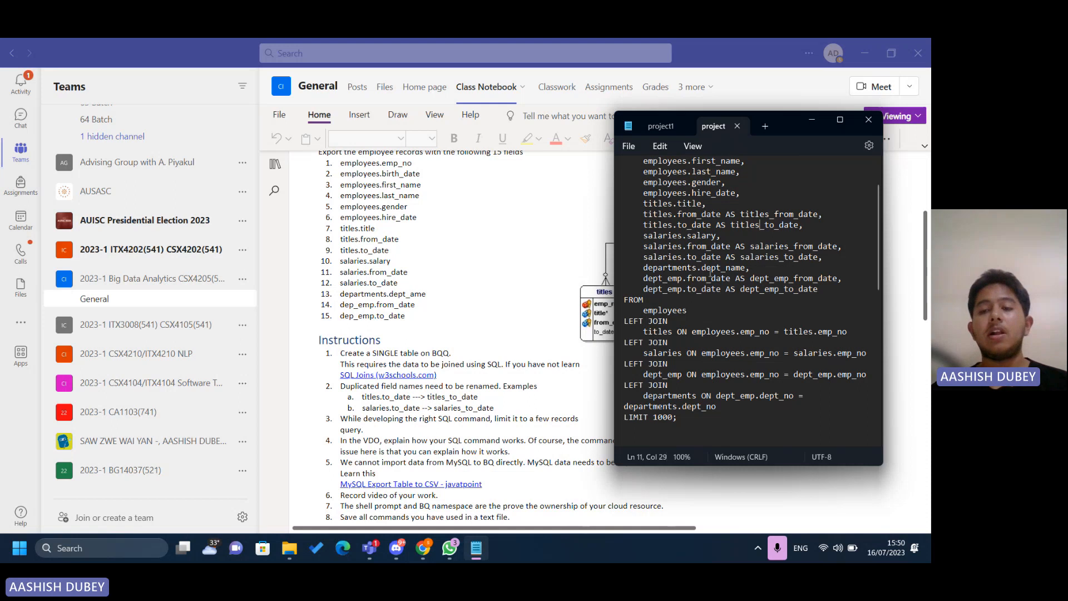
scroll(729, 228, "up", 2)
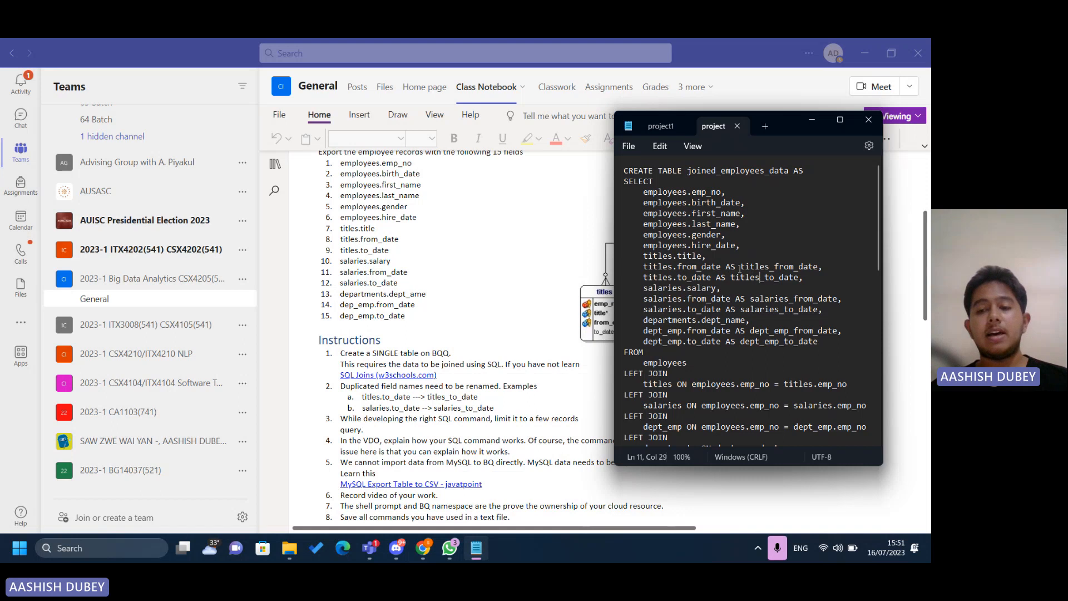
scroll(749, 262, "down", 2)
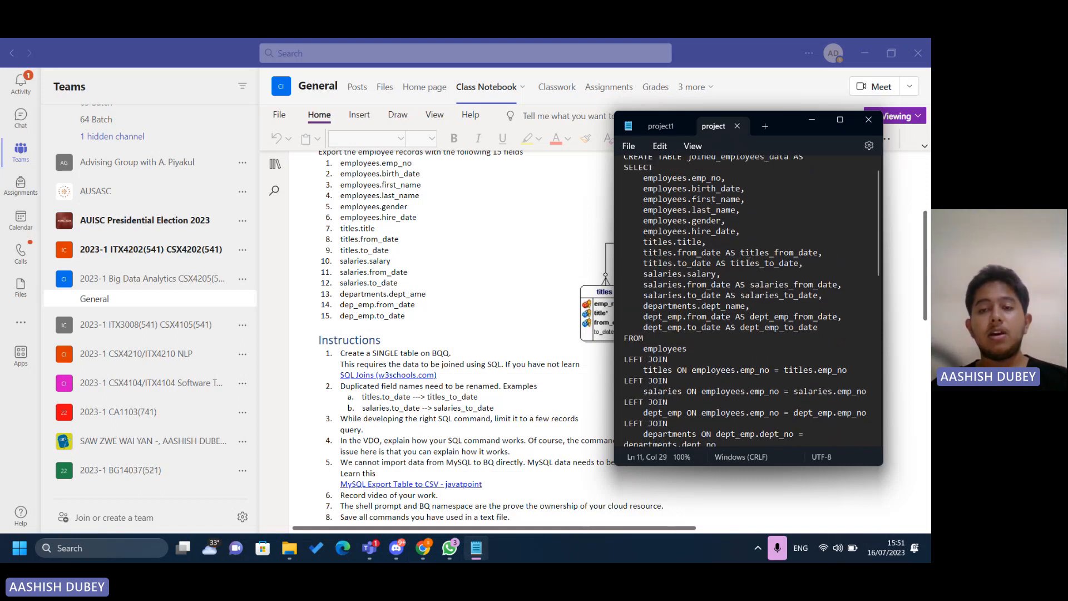
scroll(686, 226, "up", 1)
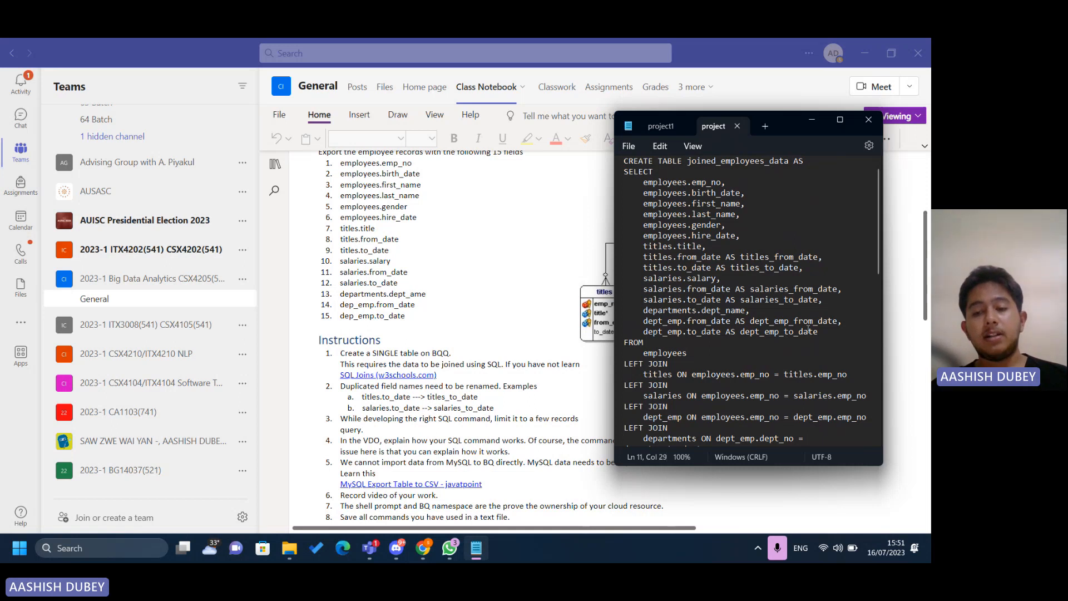
scroll(658, 281, "down", 3)
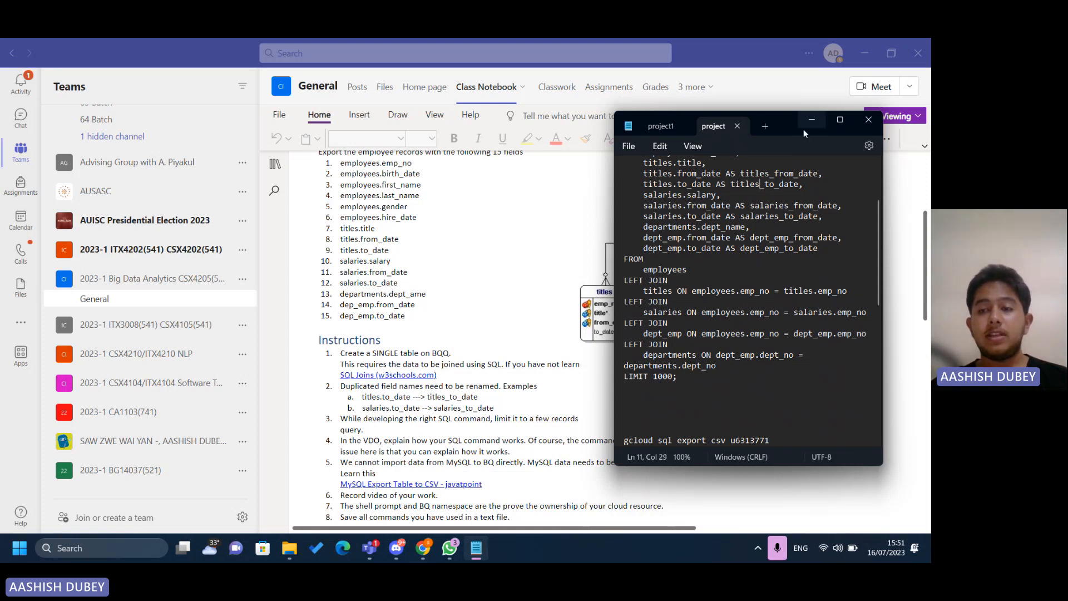
left_click_drag(789, 132, 418, 142)
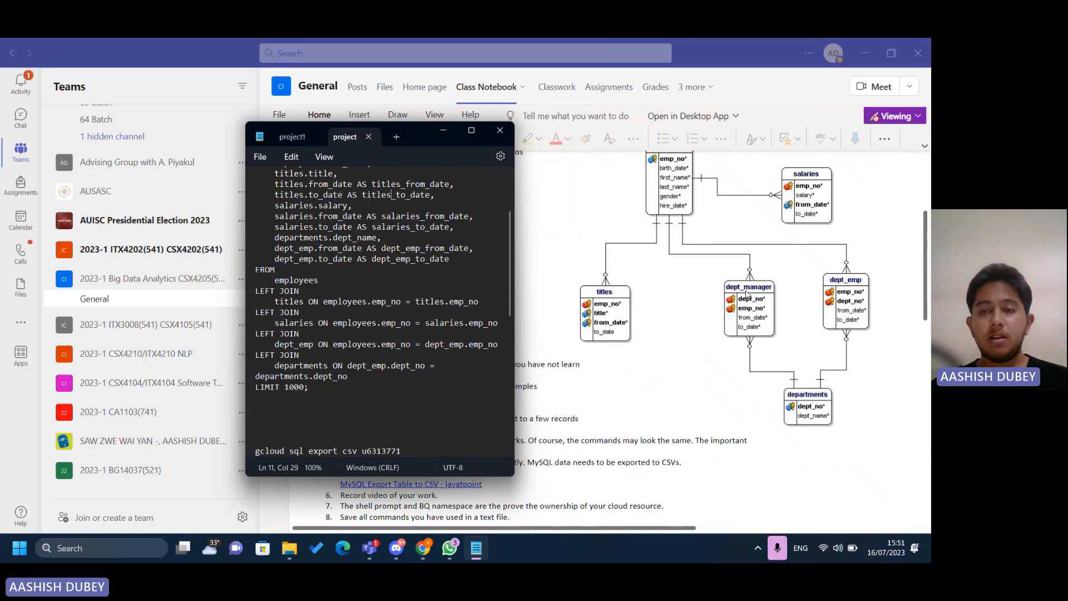
scroll(748, 295, "up", 1)
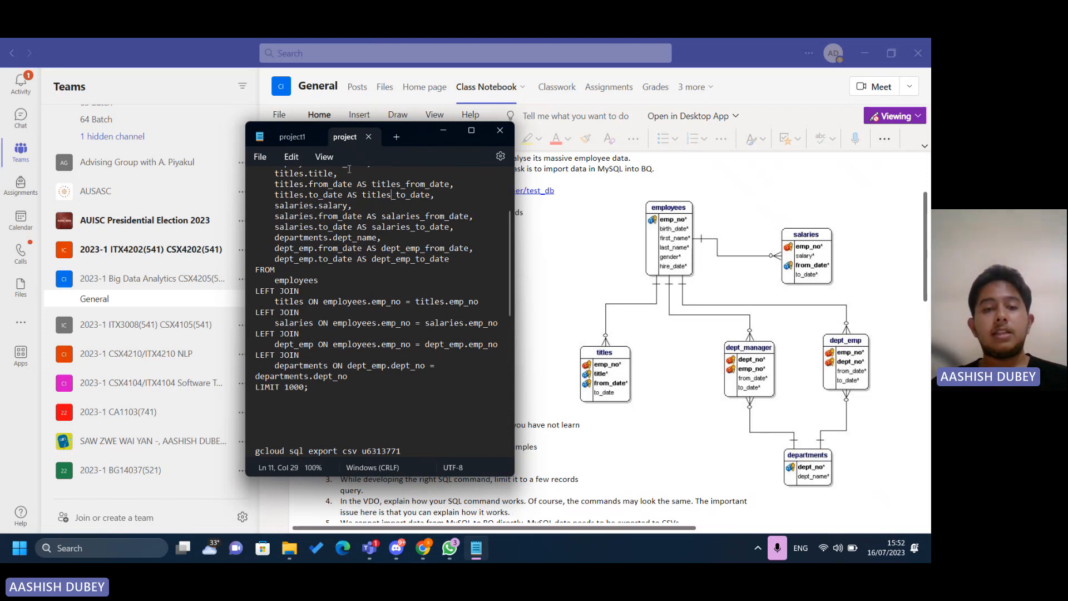
Move the Notepad window clear of the assignment instructions and copy the joined_employees_data query ending in LIMIT 1000.
left_click_drag(413, 138, 836, 124)
scroll(459, 327, "down", 3)
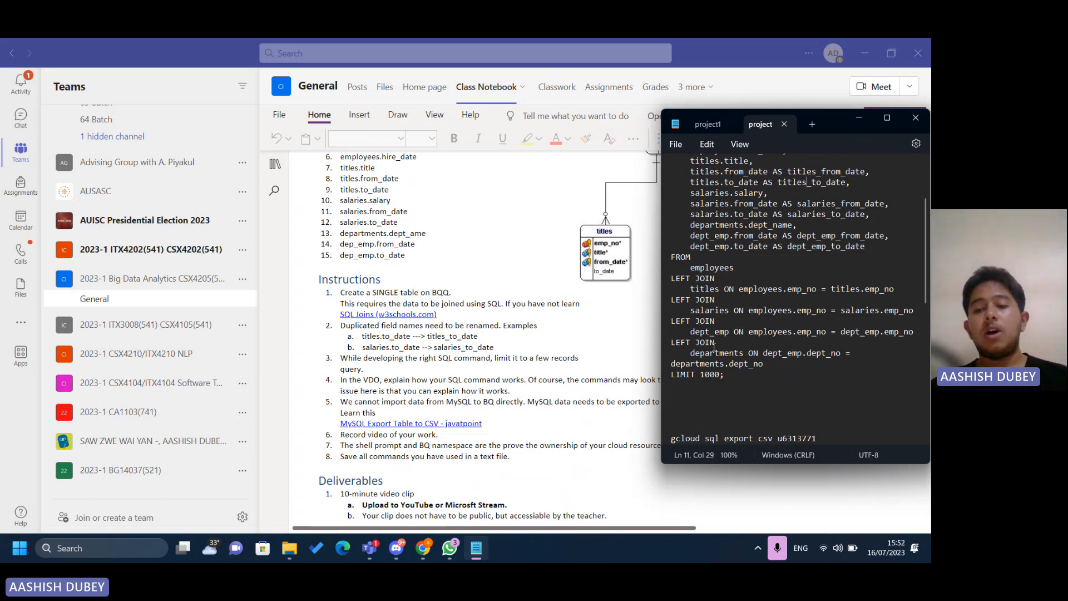
left_click(729, 376)
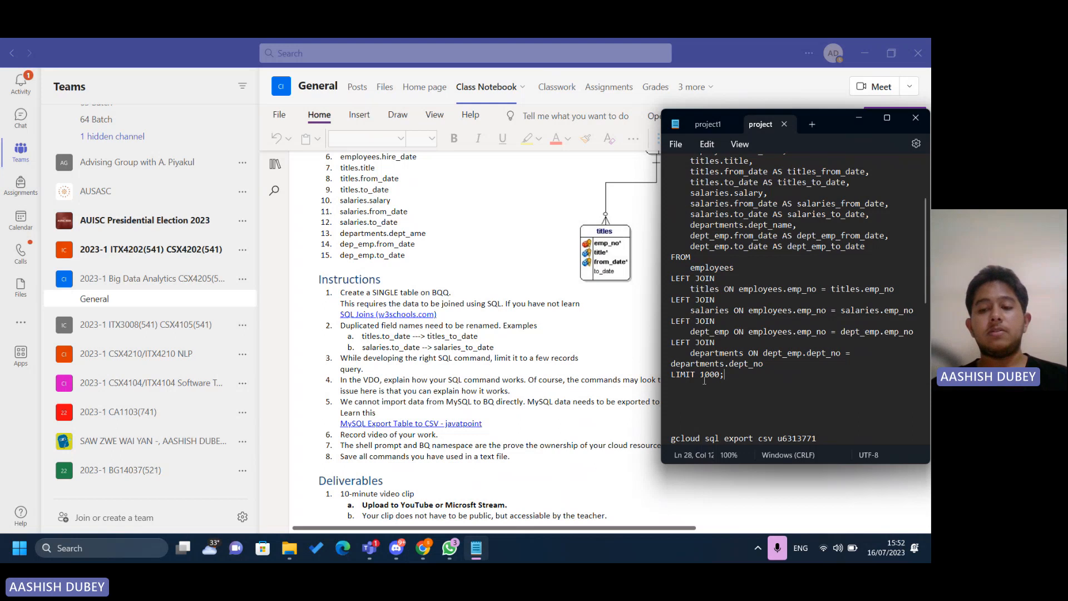
left_click_drag(718, 385, 665, 168)
key("ctrl+c")
left_click(608, 262)
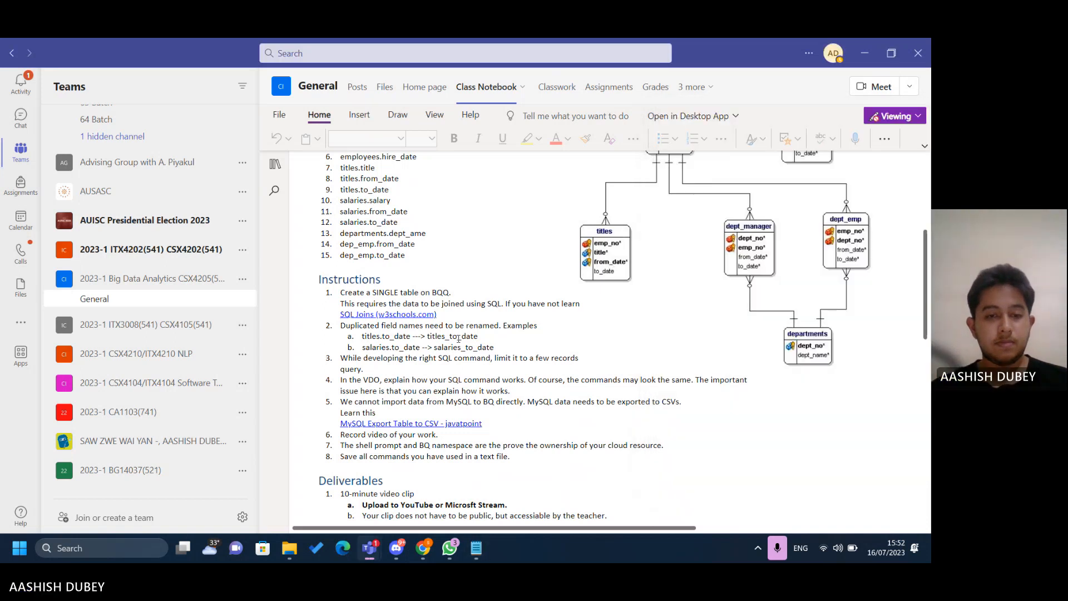
Switch to Cloud Shell in Chrome and run the copied CREATE TABLE joined_employees_data query with LIMIT 1000 at the mysql prompt.
key("alt+Tab")
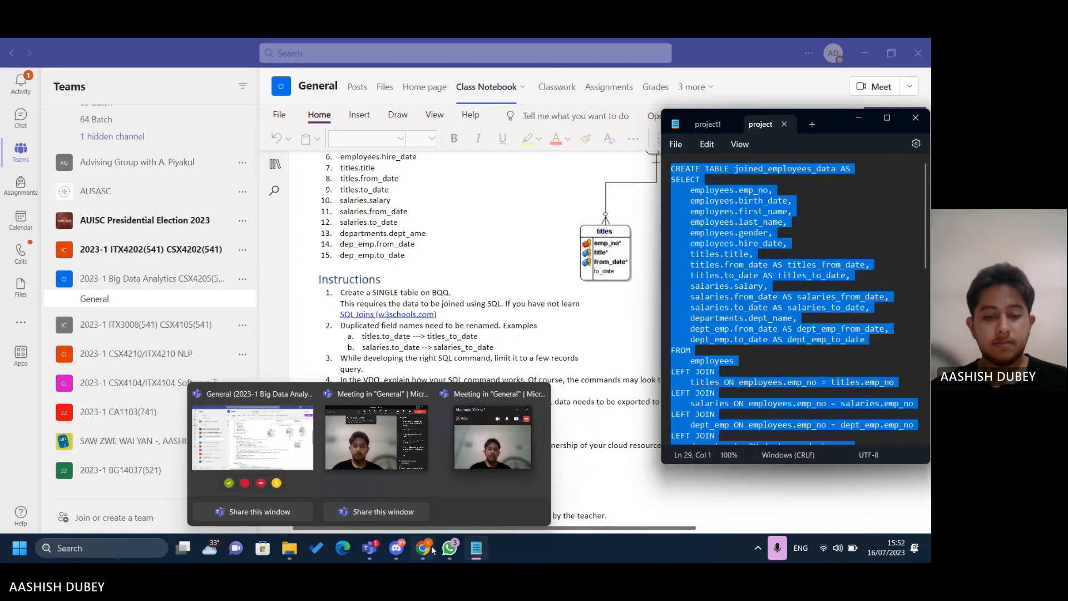
left_click(424, 548)
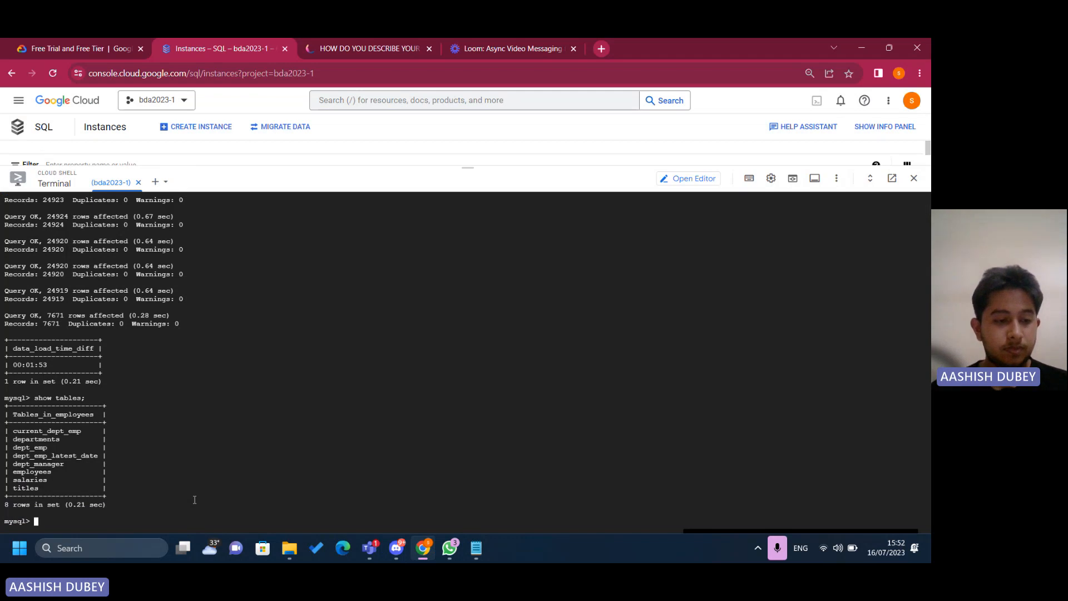
key("ctrl+v")
key("Return")
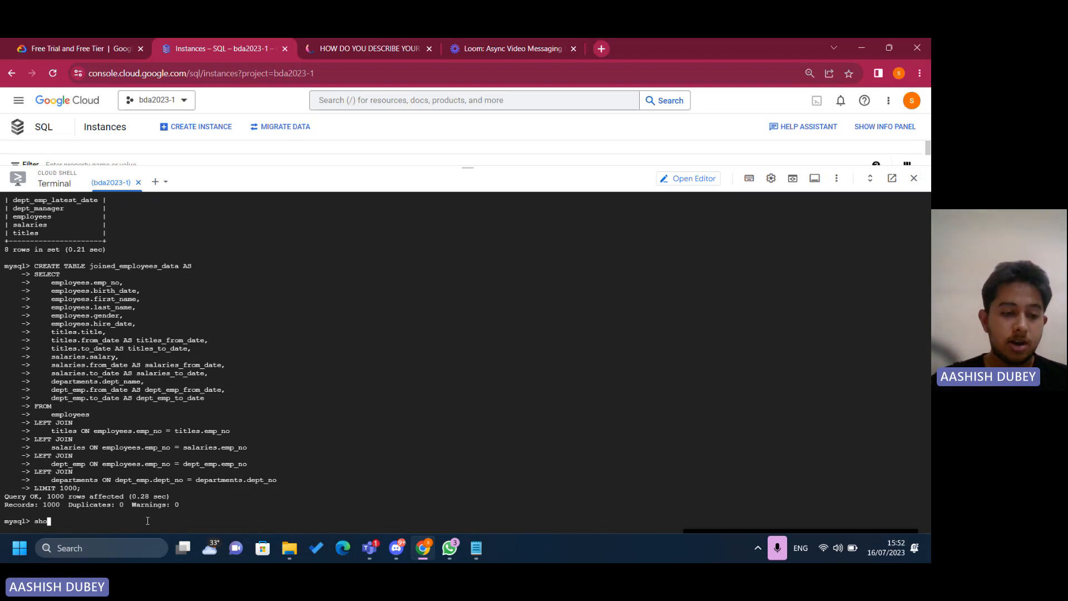
List the database's tables with "show tables;" to check for joined_employees_data and review the terminal output.
type("tables;")
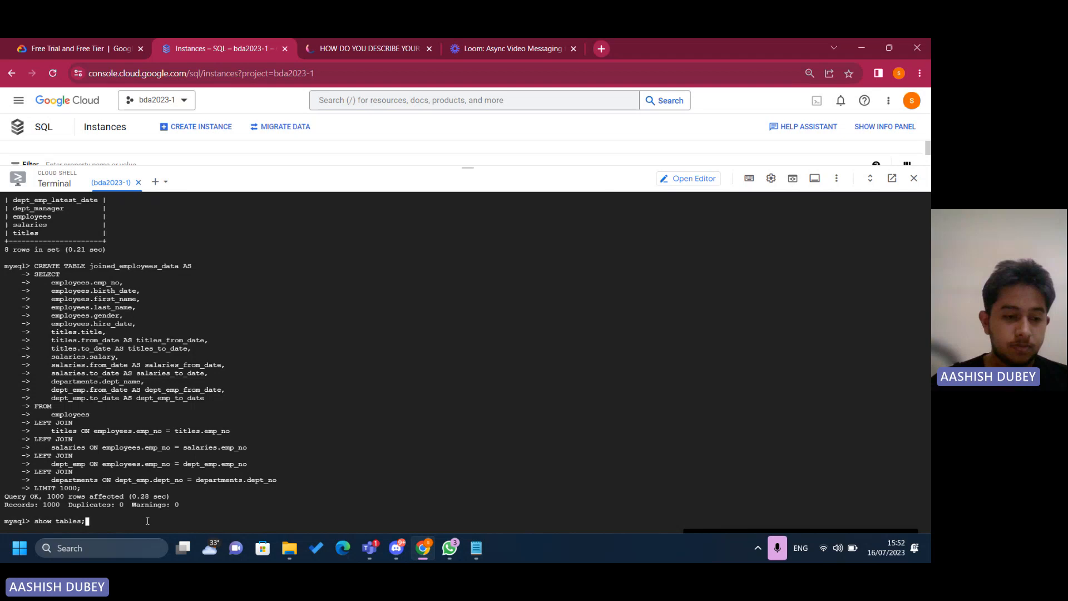
key("Return")
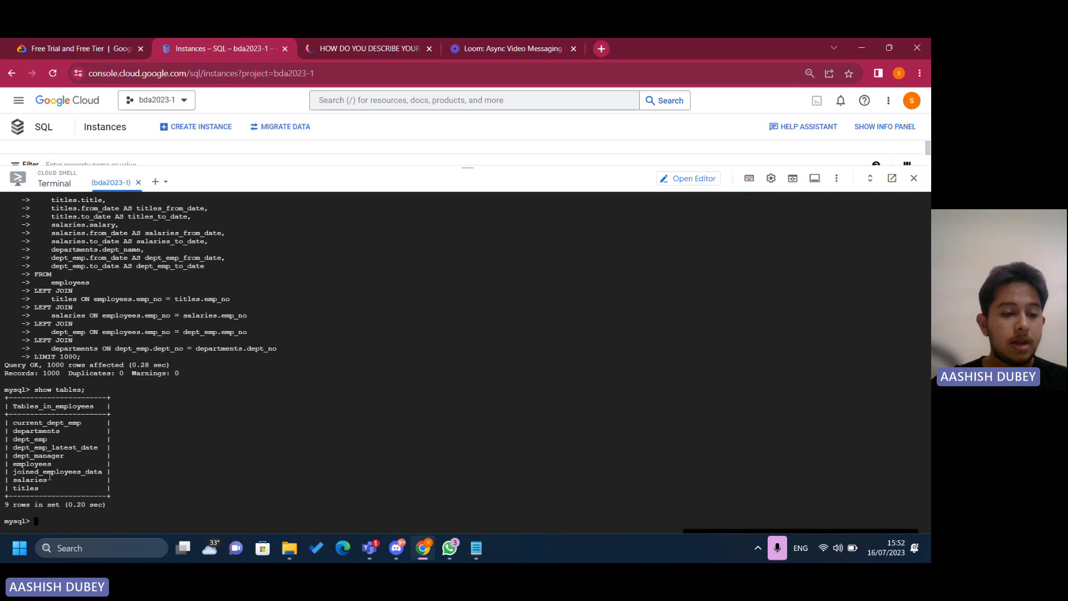
scroll(237, 450, "up", 14)
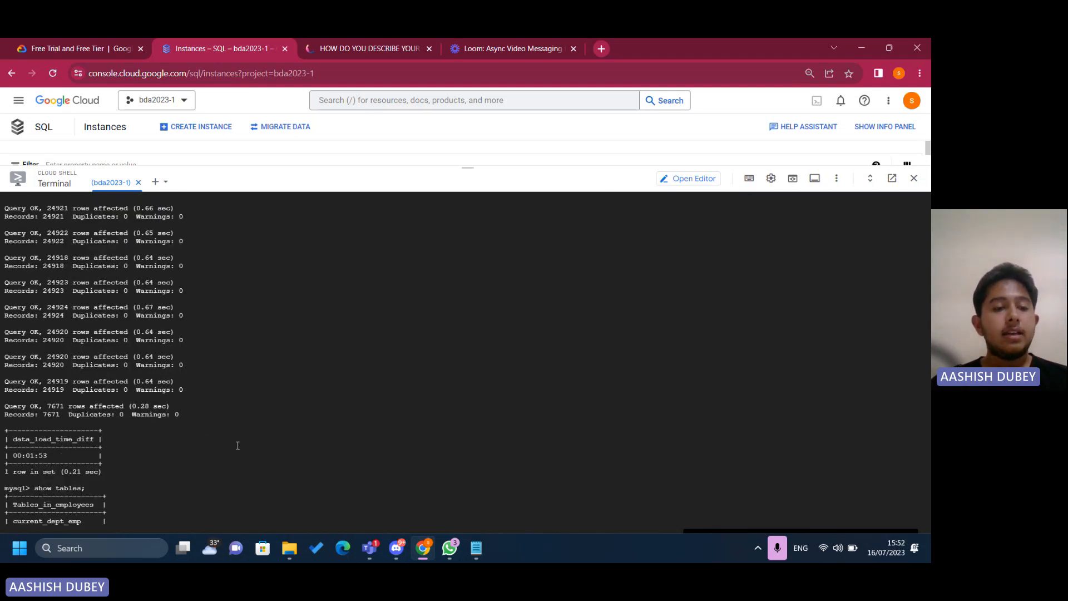
scroll(237, 444, "down", 8)
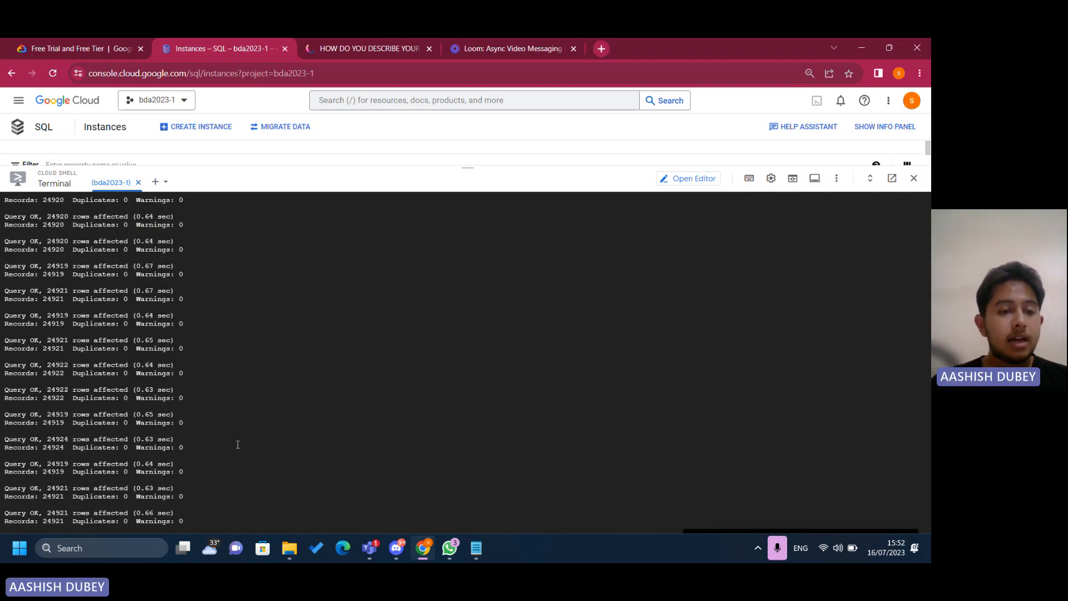
scroll(237, 444, "down", 10)
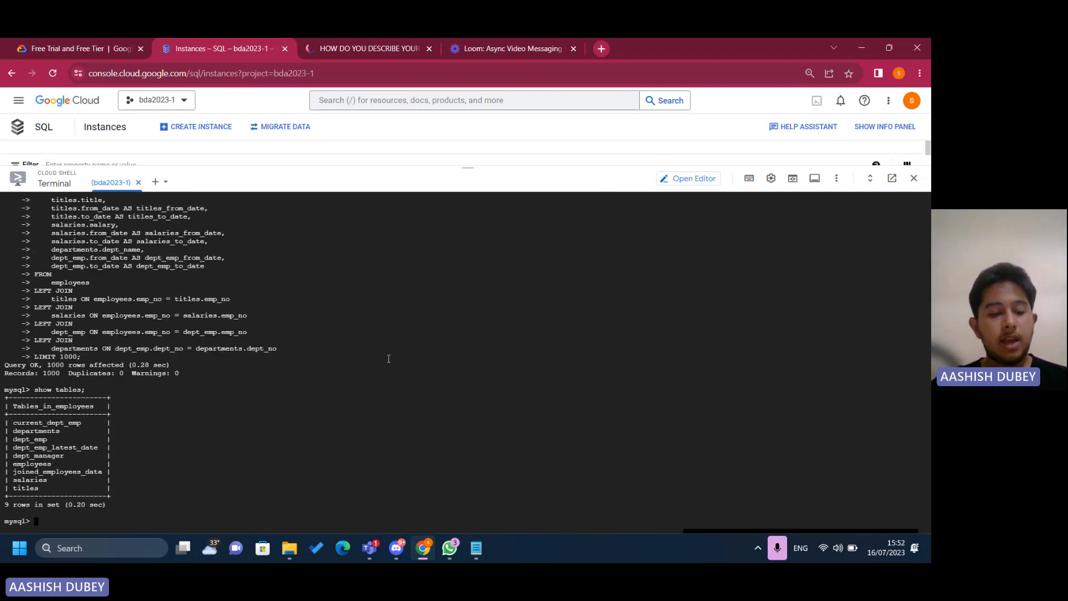
Switch to the assignment in Teams and review the instructions on the single table, renaming duplicated fields and limiting records.
key("alt+Tab")
key("alt+Tab")
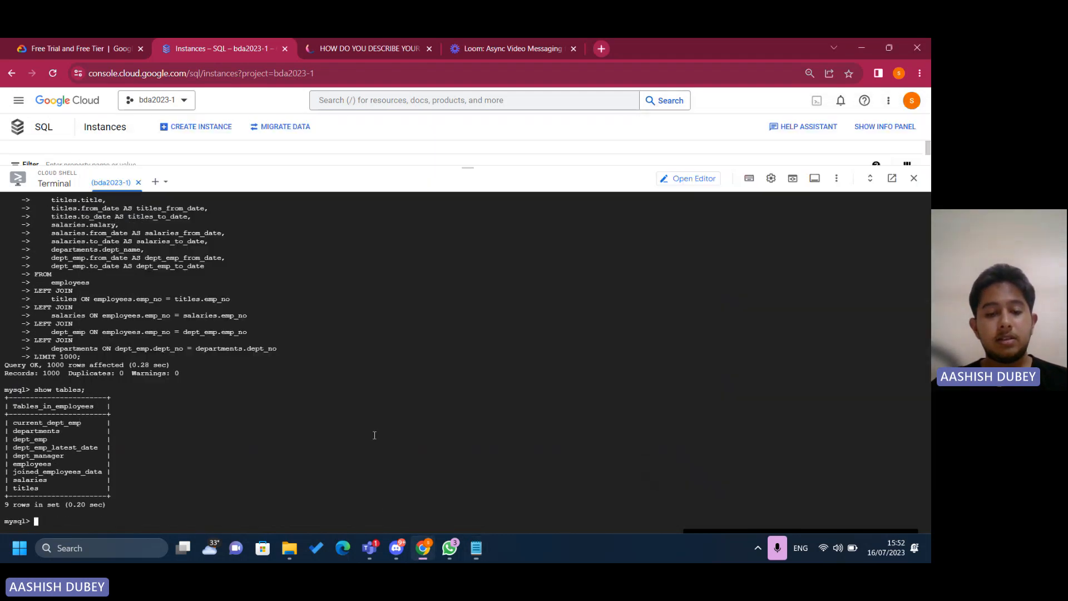
mouse_move(381, 550)
left_click(252, 441)
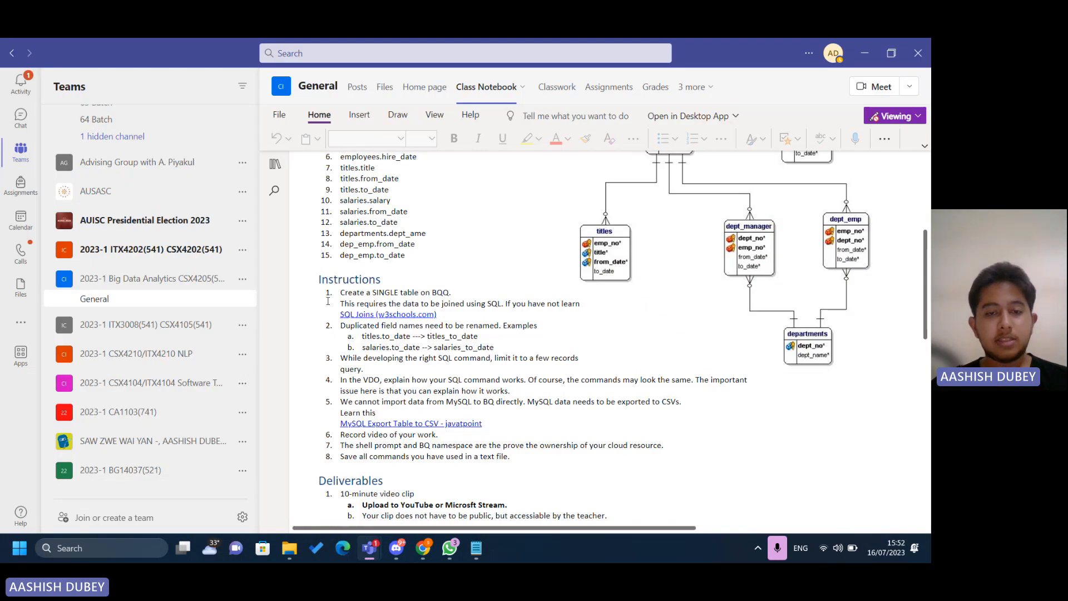
left_click_drag(337, 292, 394, 343)
left_click(404, 348)
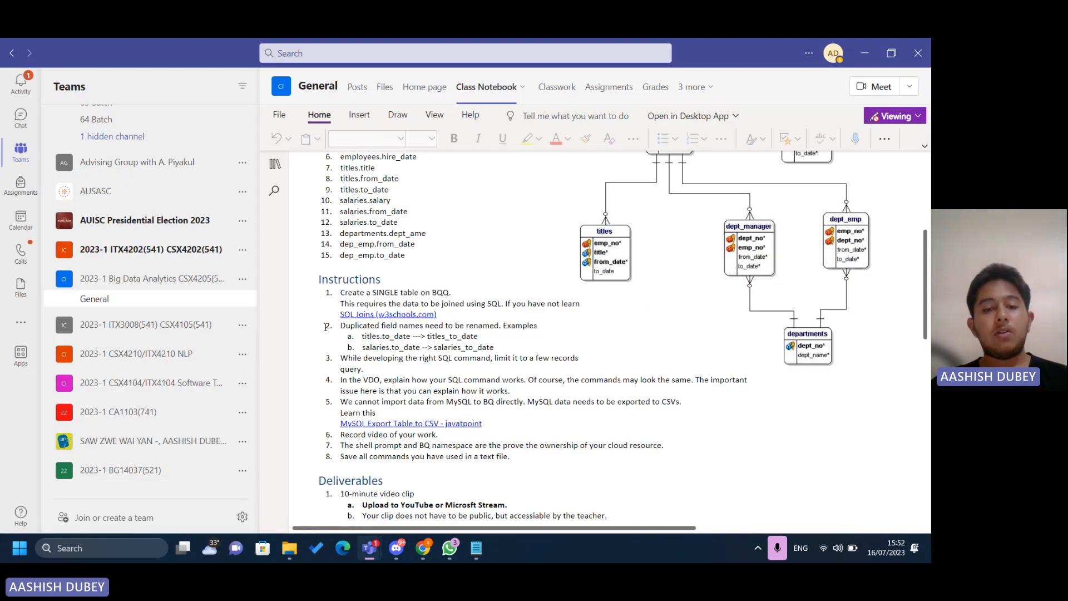
left_click_drag(326, 327, 389, 348)
left_click(348, 358)
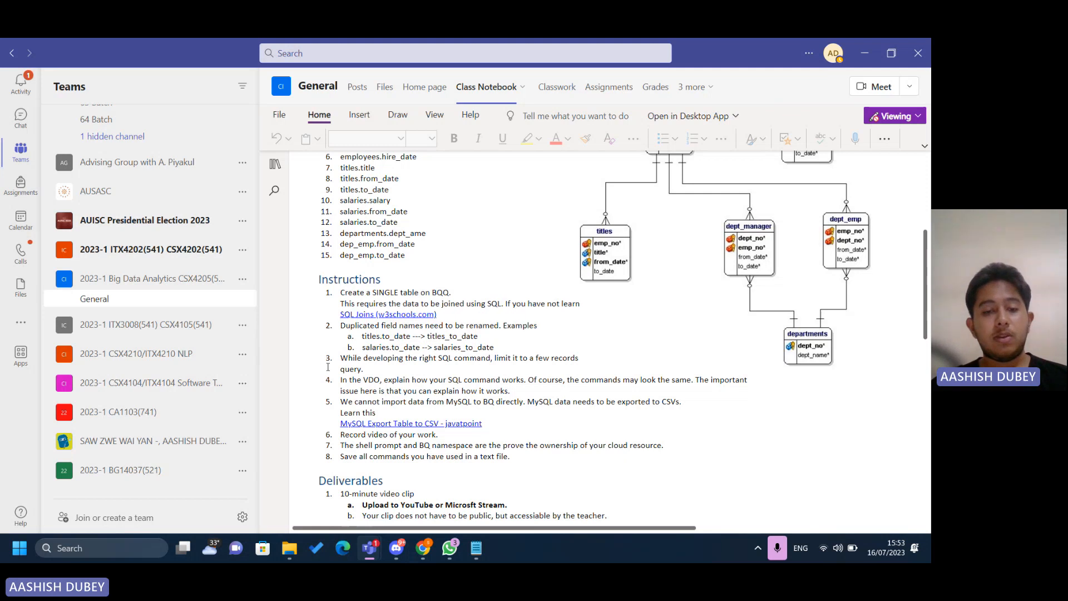
left_click_drag(328, 367, 384, 369)
left_click(384, 369)
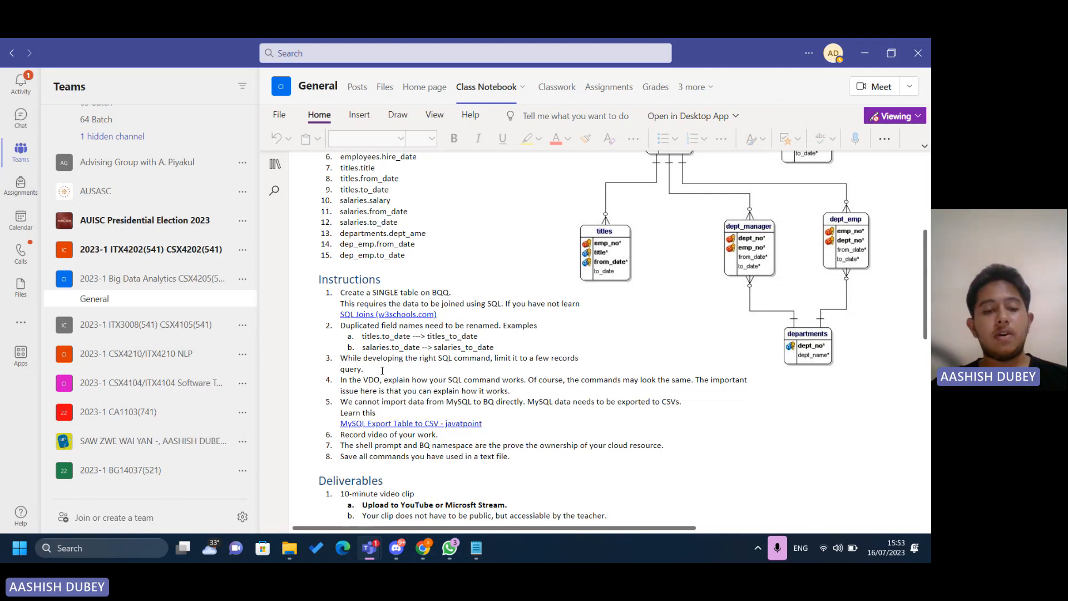
Return to Chrome and shrink the Cloud Shell terminal to uncover the SQL instances list.
key("alt+Tab")
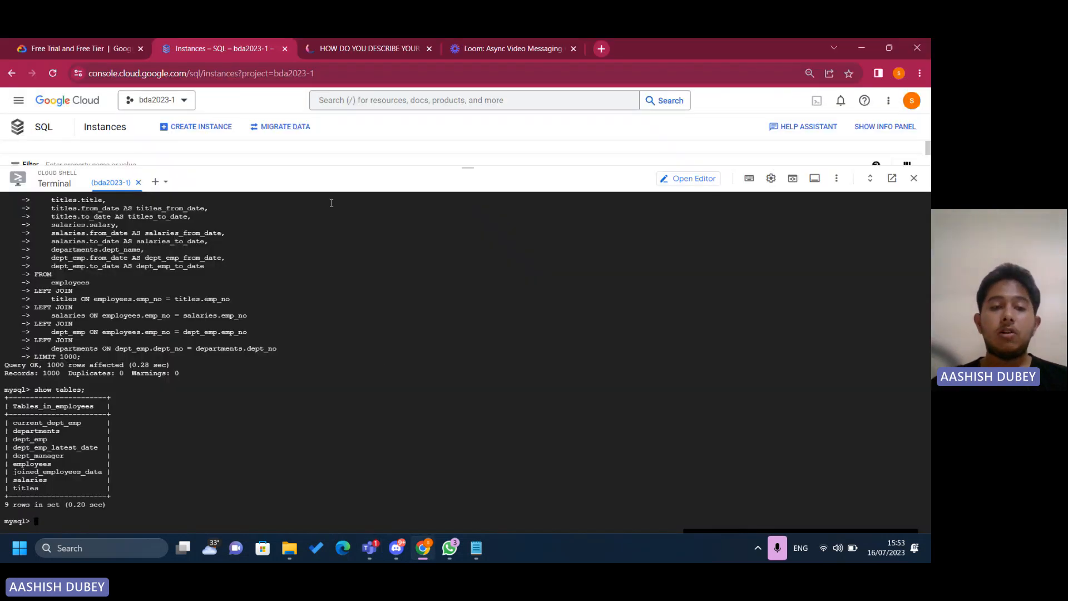
left_click_drag(334, 167, 353, 330)
left_click(349, 102)
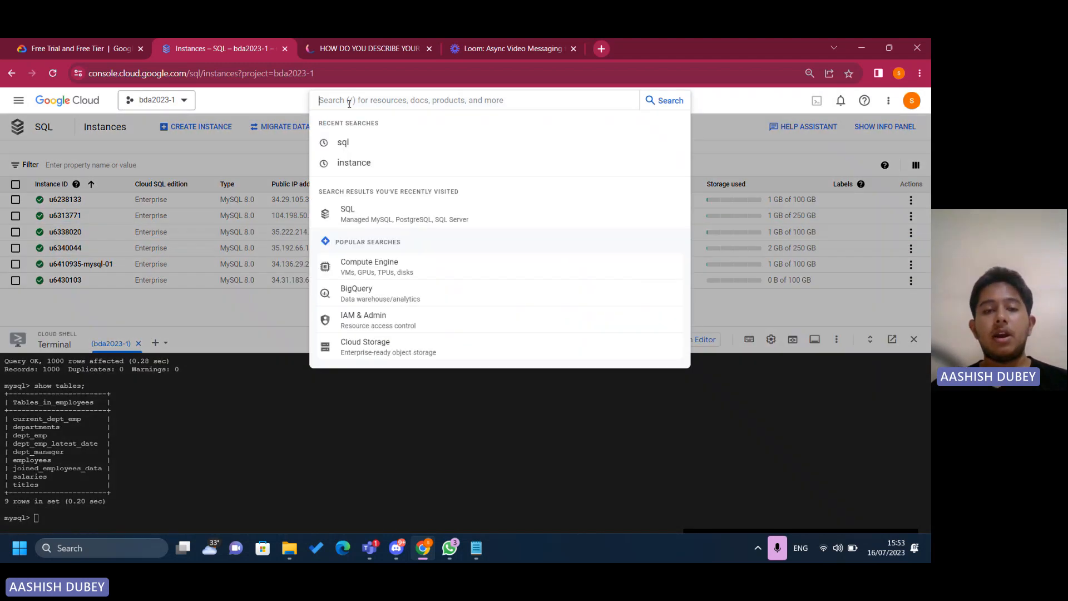
left_click(205, 318)
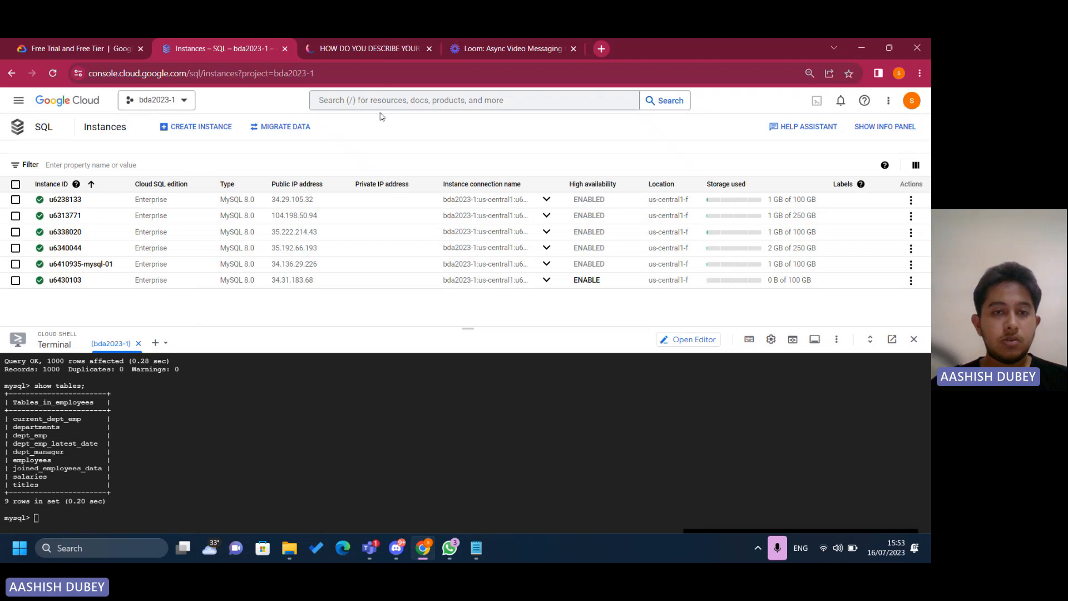
key("slash")
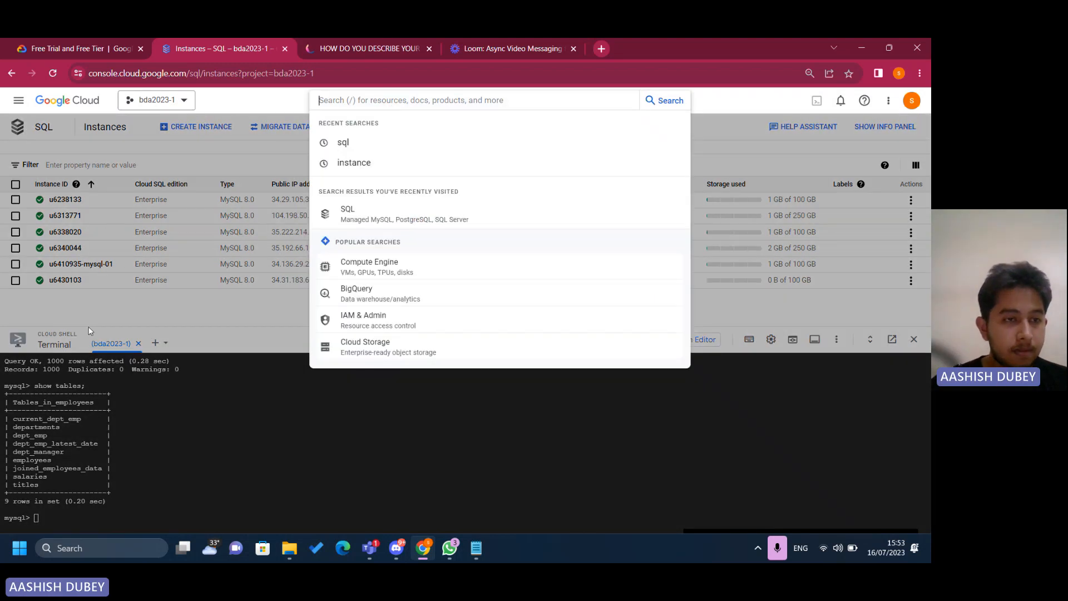
left_click(88, 326)
Open the Cloud Storage export form for the second listed MySQL instance and choose CSV as the file format.
left_click(71, 222)
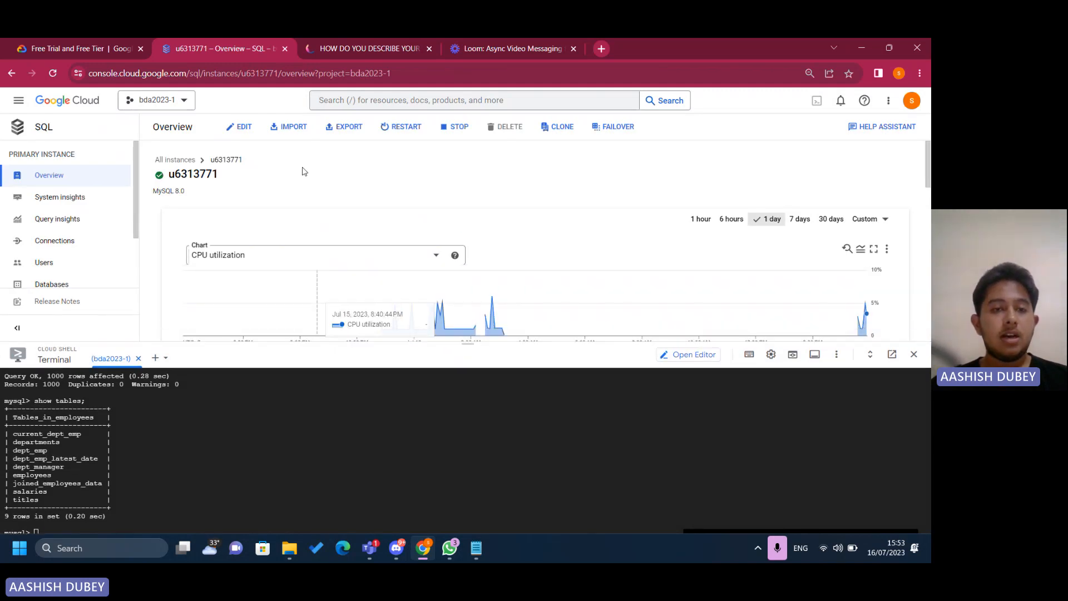
left_click(350, 128)
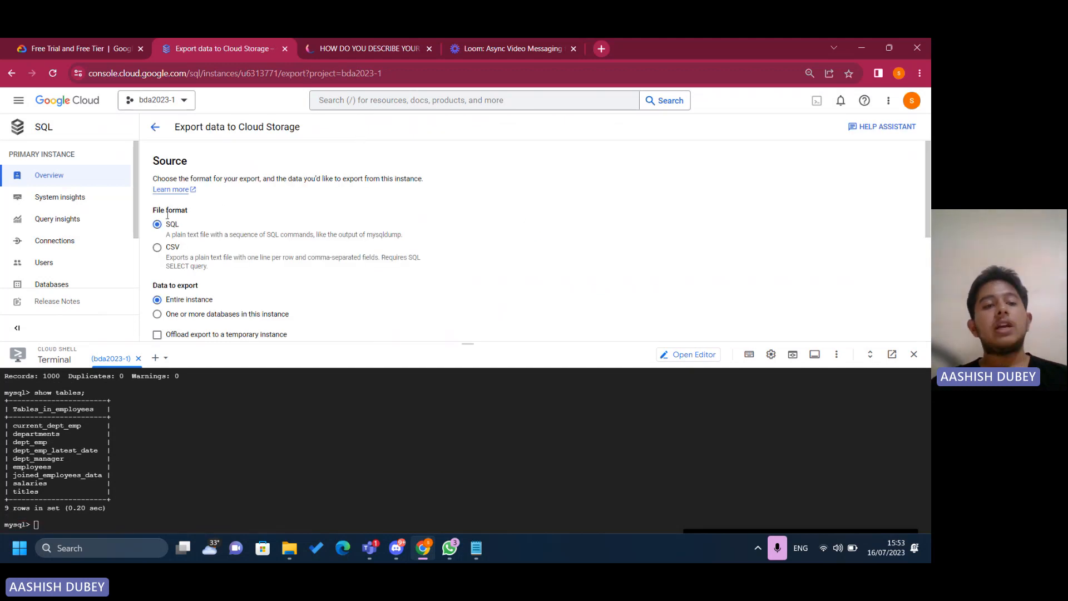
scroll(185, 216, "down", 1)
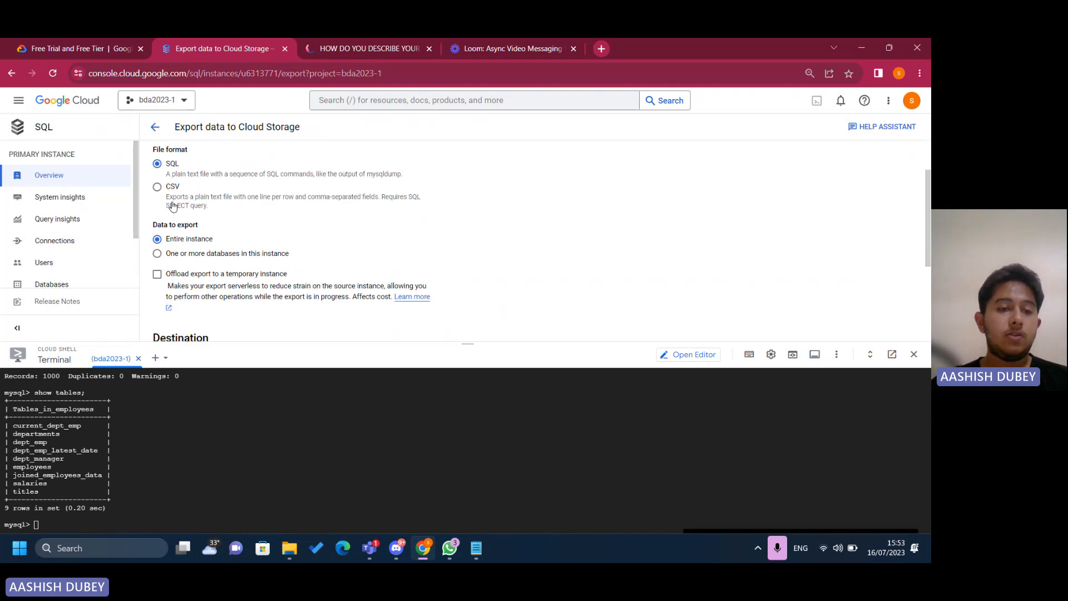
left_click(173, 190)
Enter "SELECT * FROM joined_employees_data" as the SQL query that specifies the data to export.
left_click(192, 263)
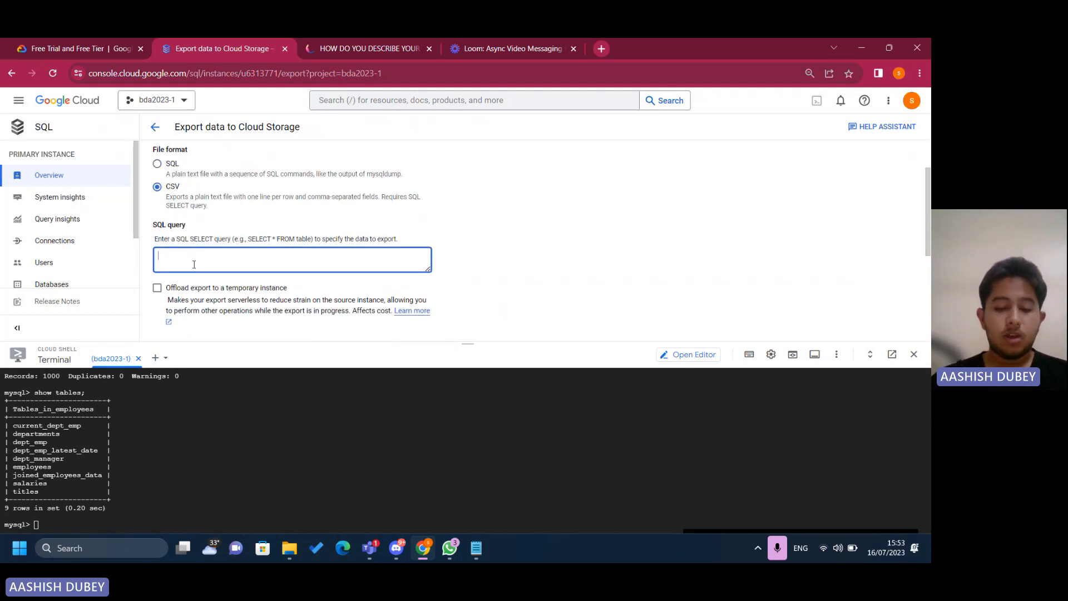
type("SELE")
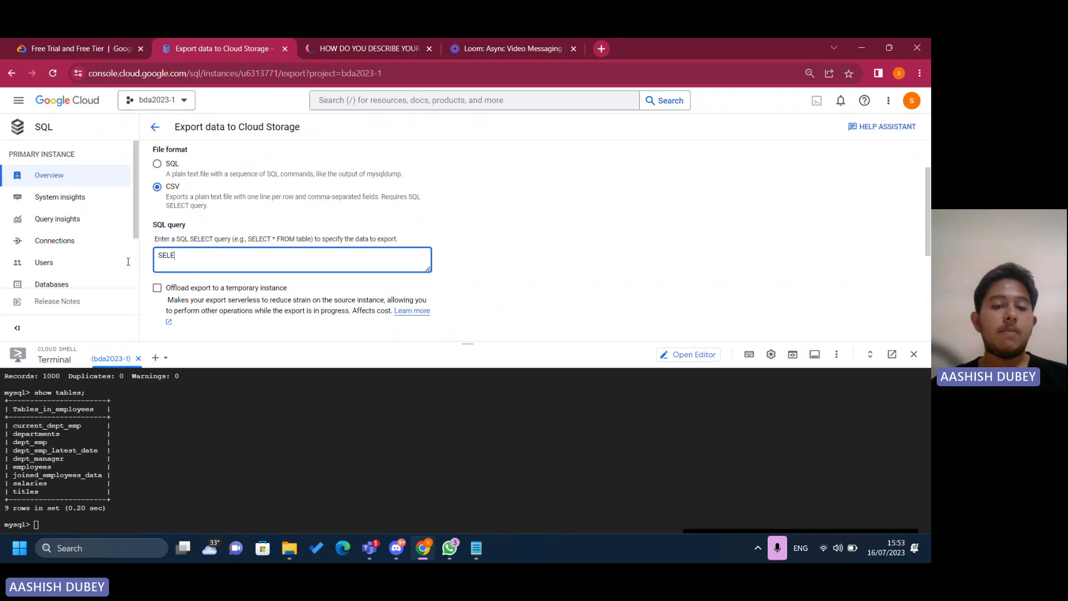
left_click_drag(235, 239, 307, 238)
left_click(303, 239)
left_click(311, 262)
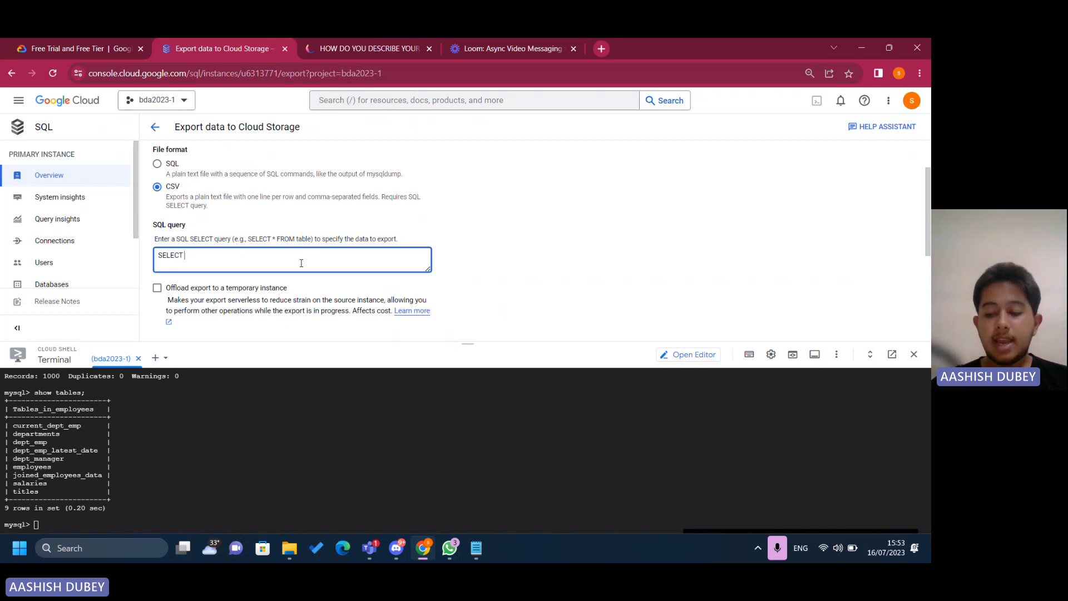
type("CT * from")
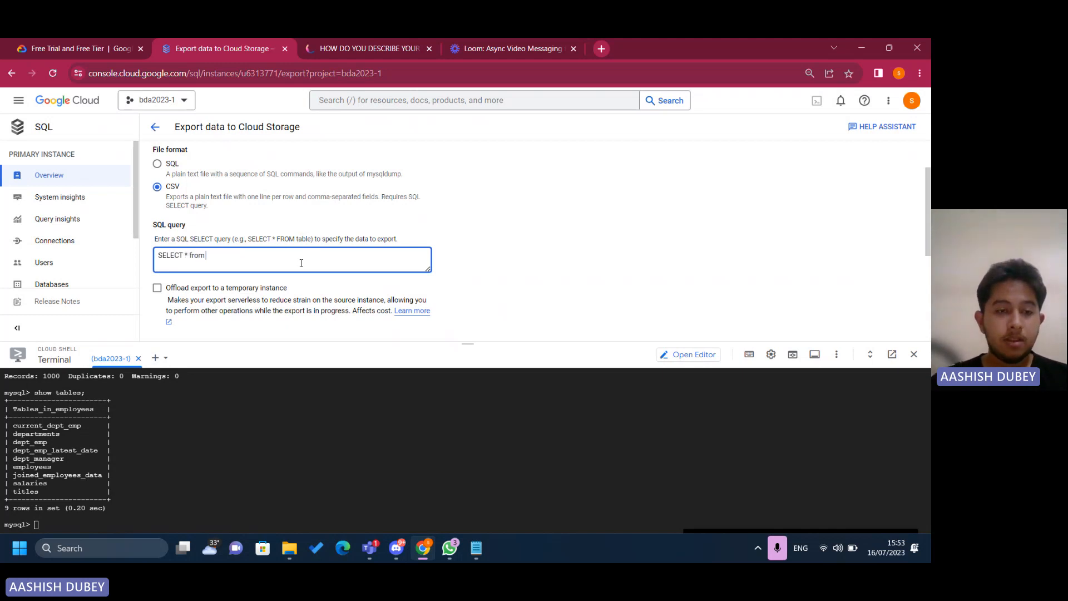
key("BackSpace")
key("BackSpace")
key("BackSpace")
type("ROM")
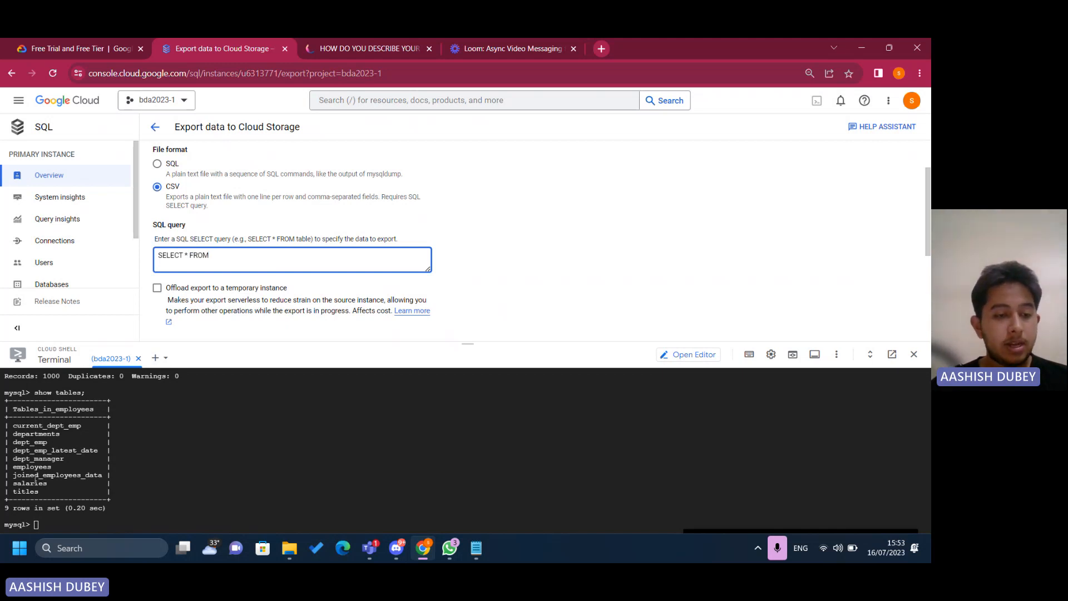
type("joine")
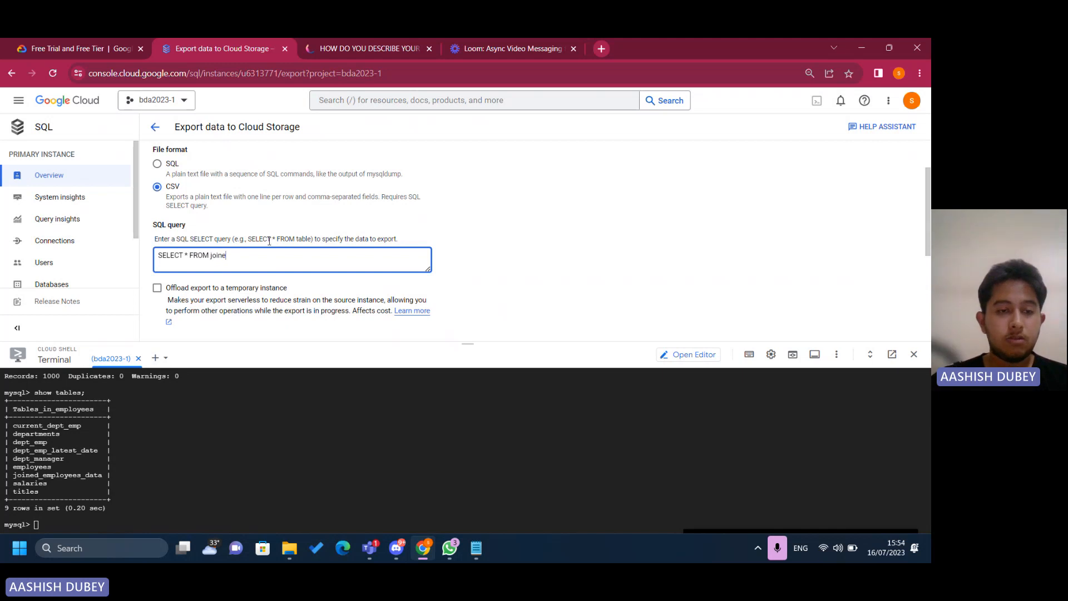
type("d_employ")
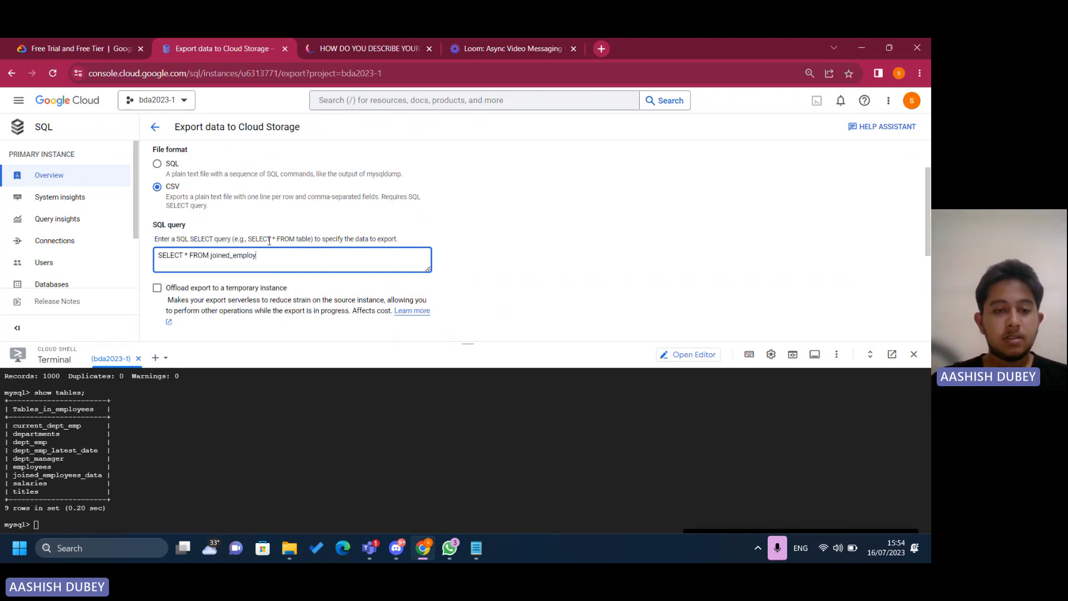
type("ees_data")
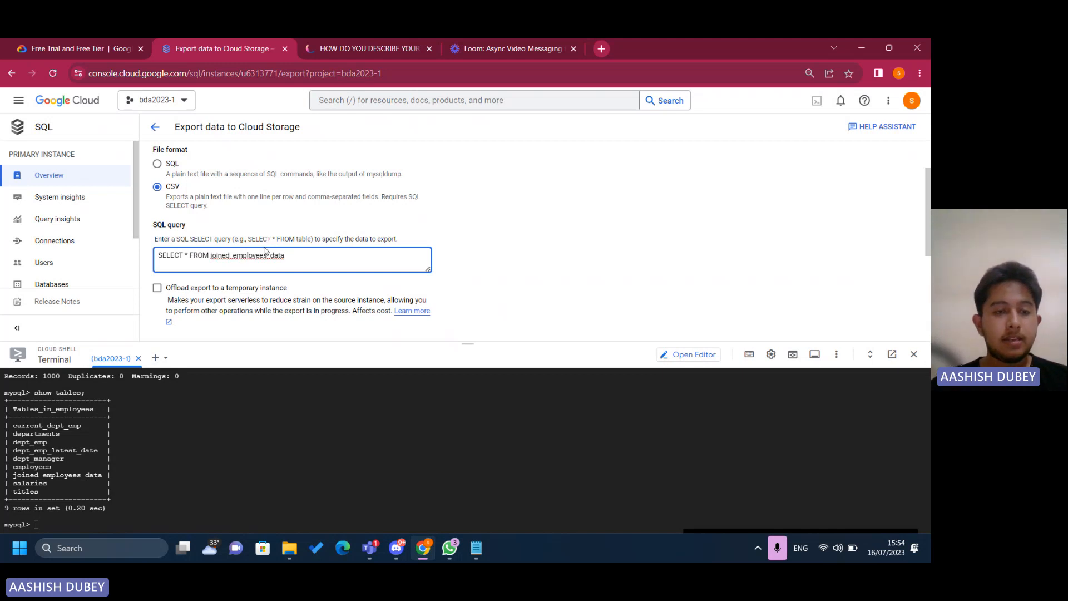
Show the database options and set the database to export to employees.
scroll(596, 183, "down", 3)
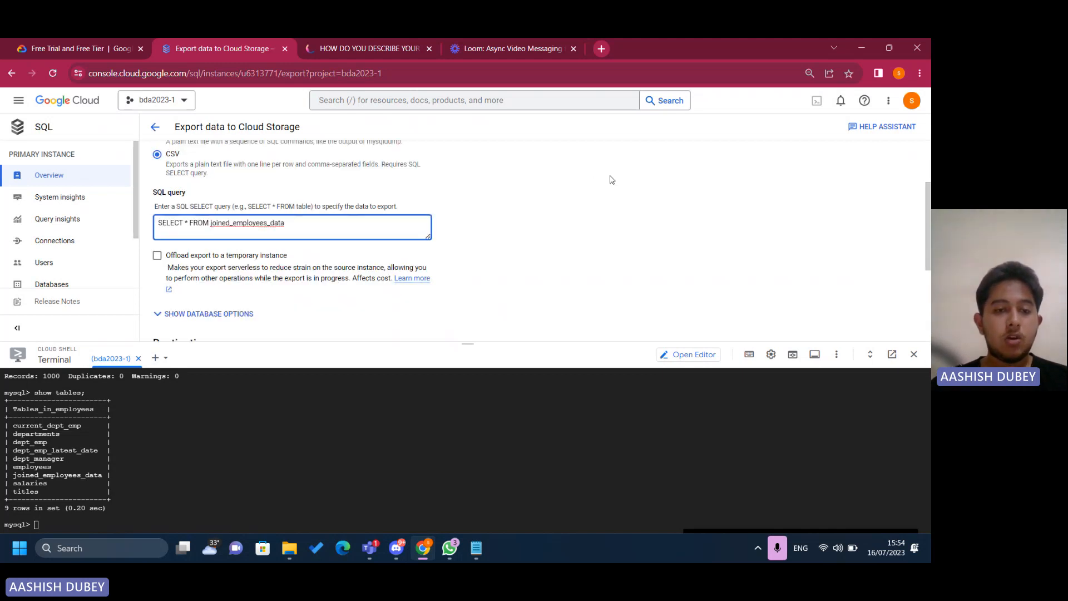
left_click(173, 229)
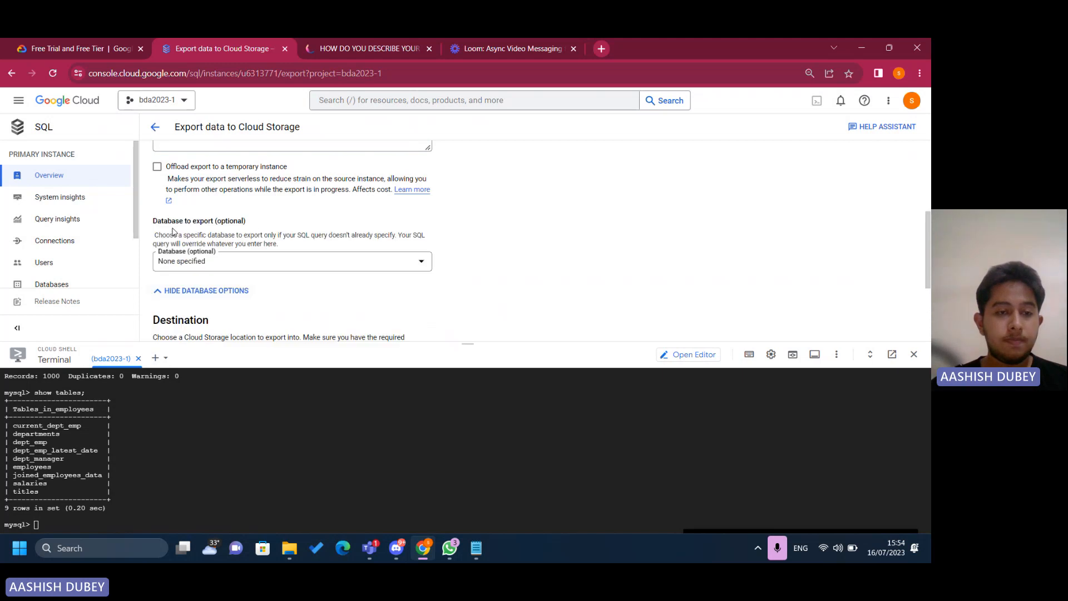
left_click(350, 269)
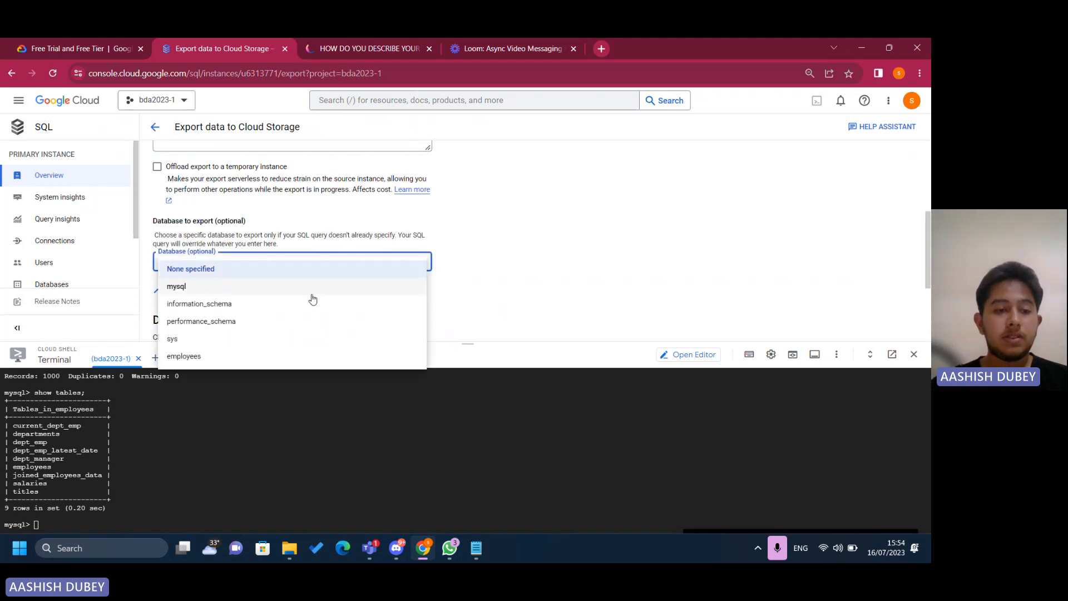
left_click(247, 356)
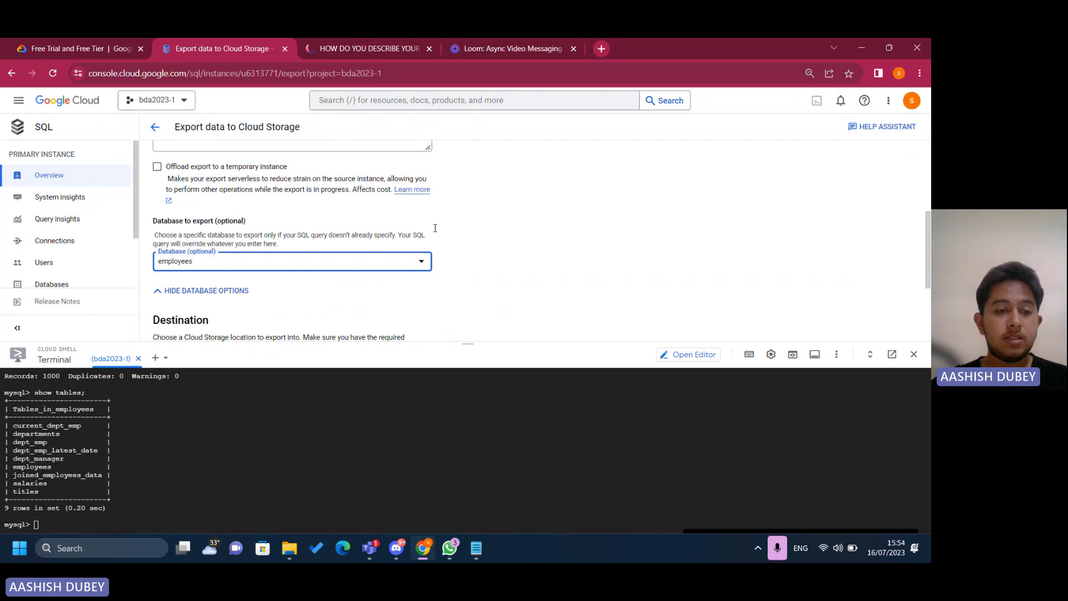
scroll(445, 227, "down", 2)
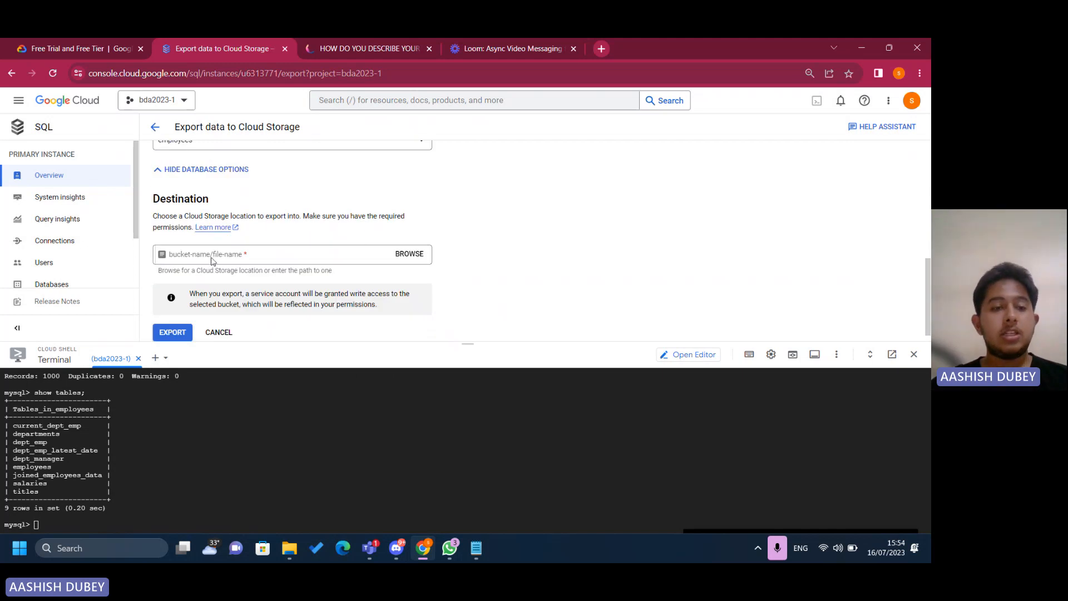
left_click(403, 256)
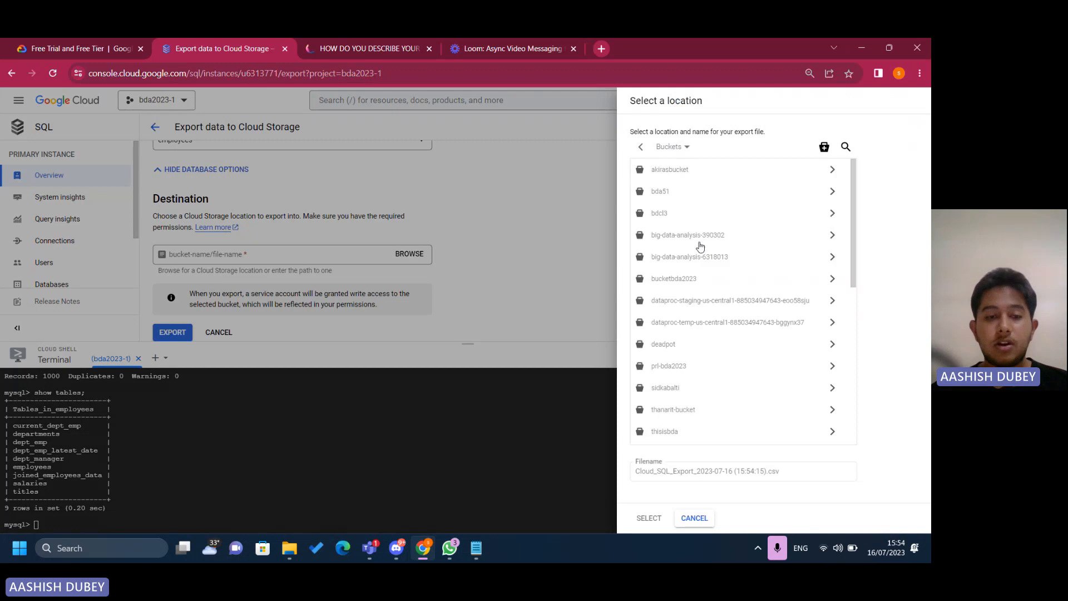
scroll(746, 254, "down", 2)
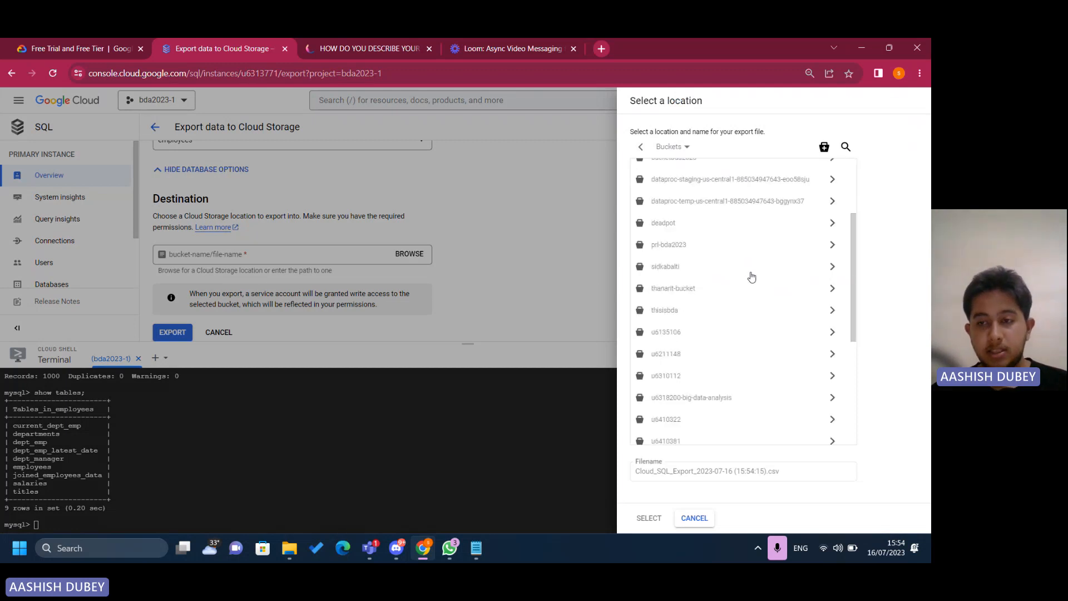
left_click(833, 268)
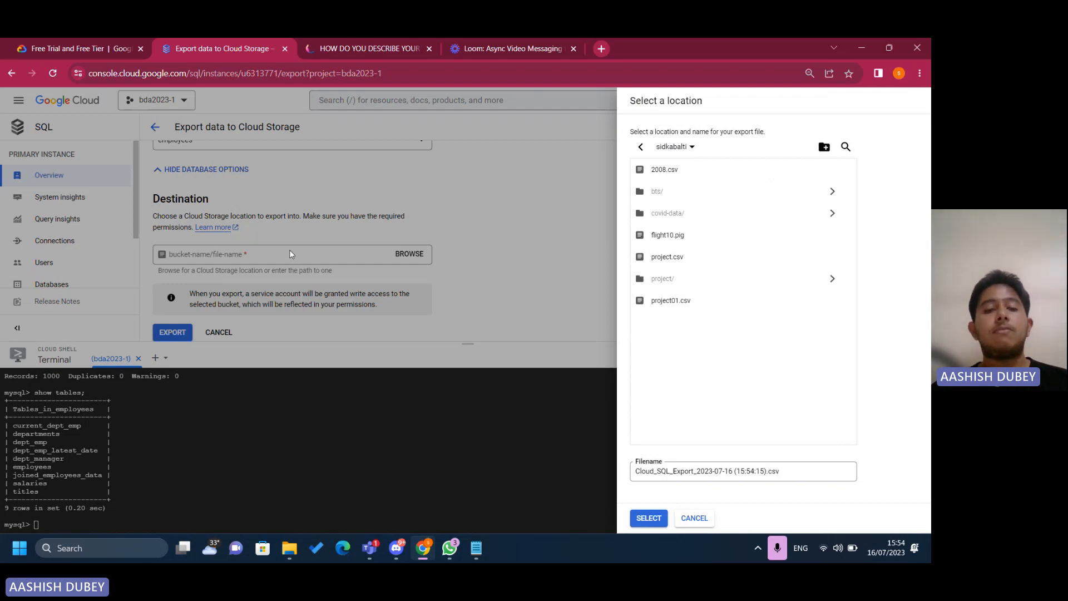
triple_click(788, 470)
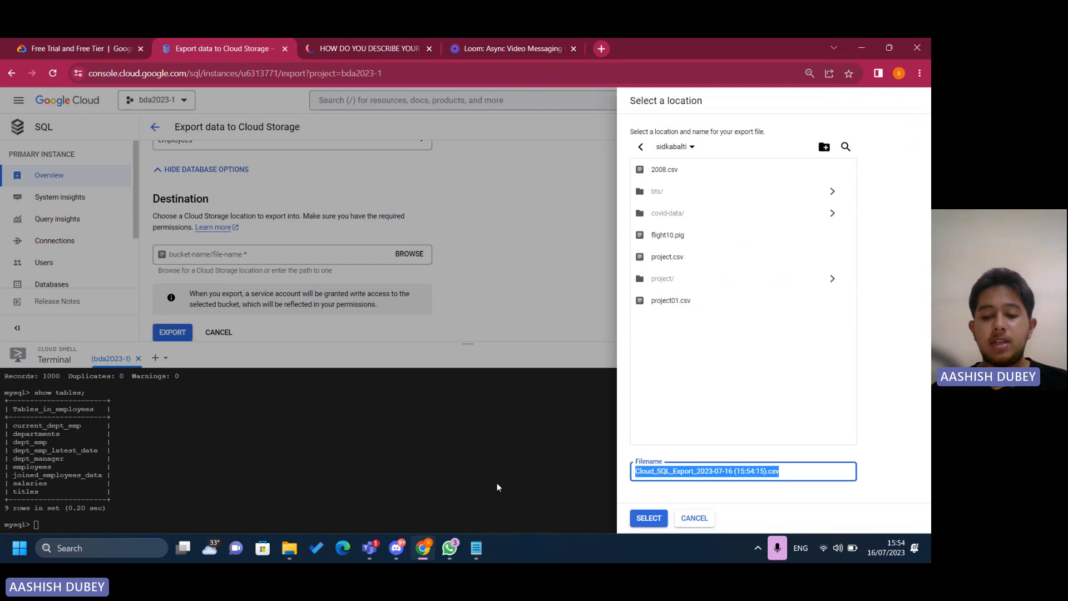
key("BackSpace")
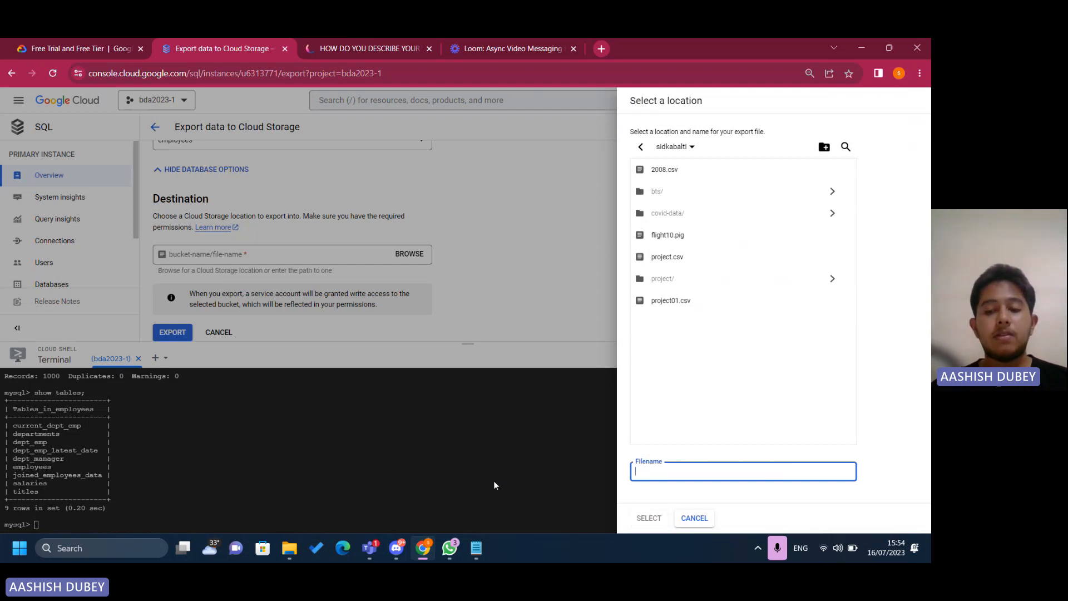
left_click(679, 309)
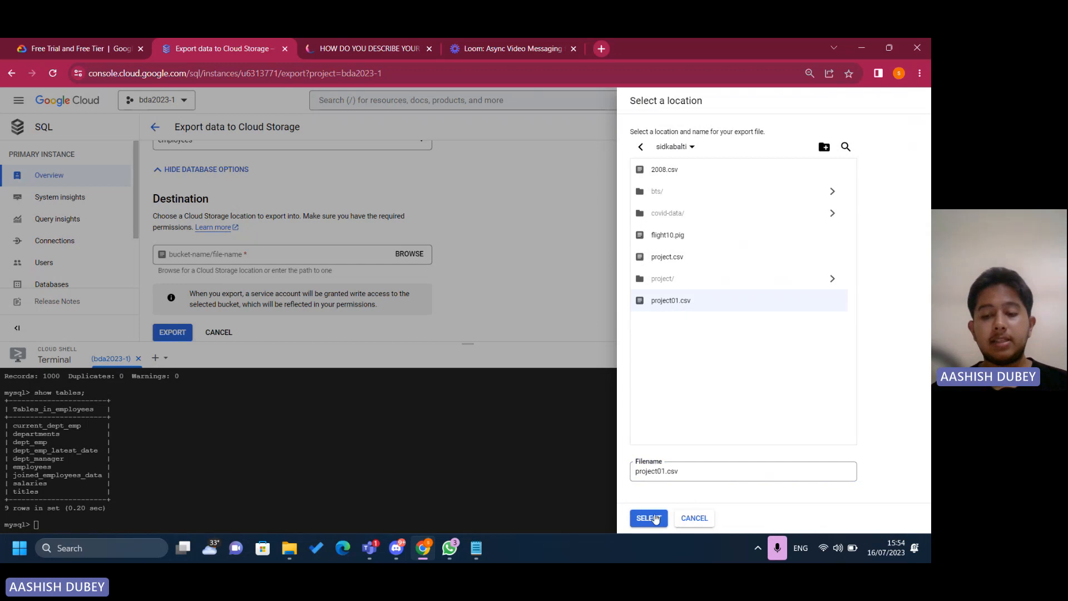
left_click(695, 518)
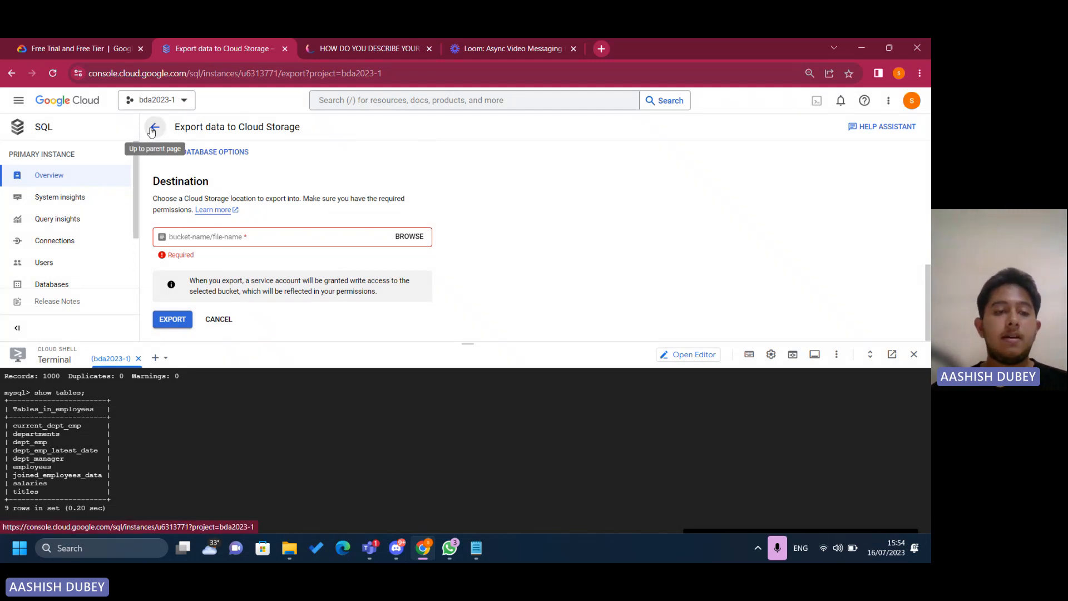
Set the export destination to a new file named test.csv in the bucket listed just below prl-bda2023.
left_click(401, 239)
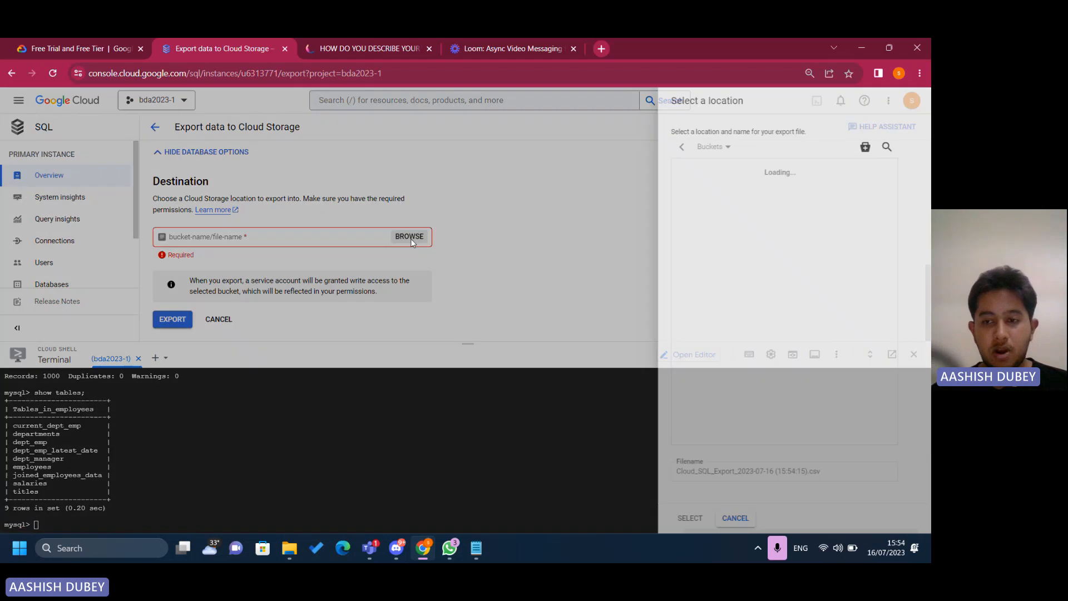
scroll(758, 278, "down", 10)
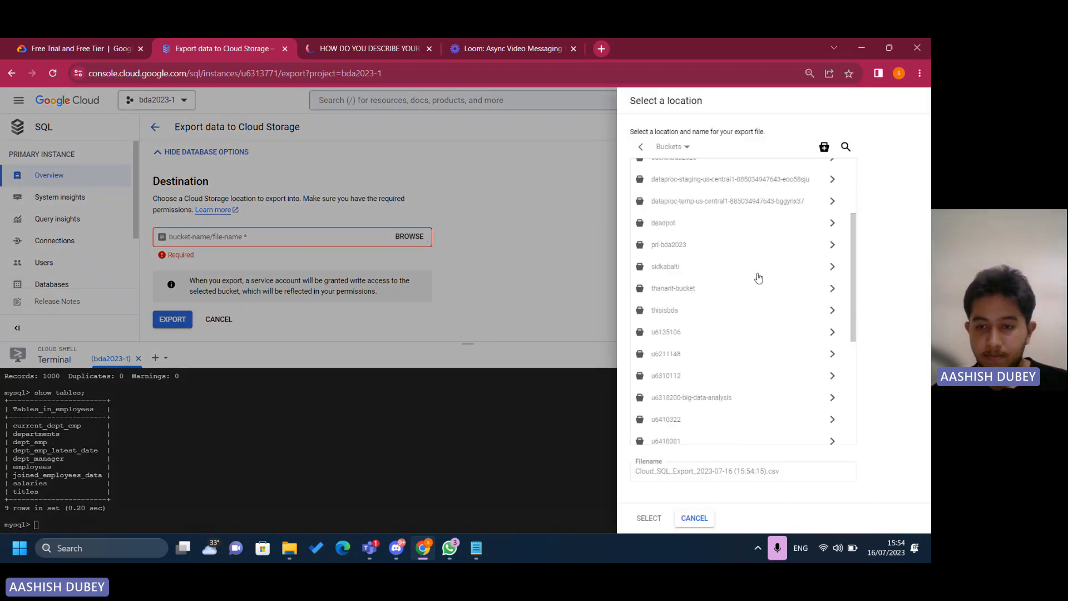
scroll(763, 298, "up", 4)
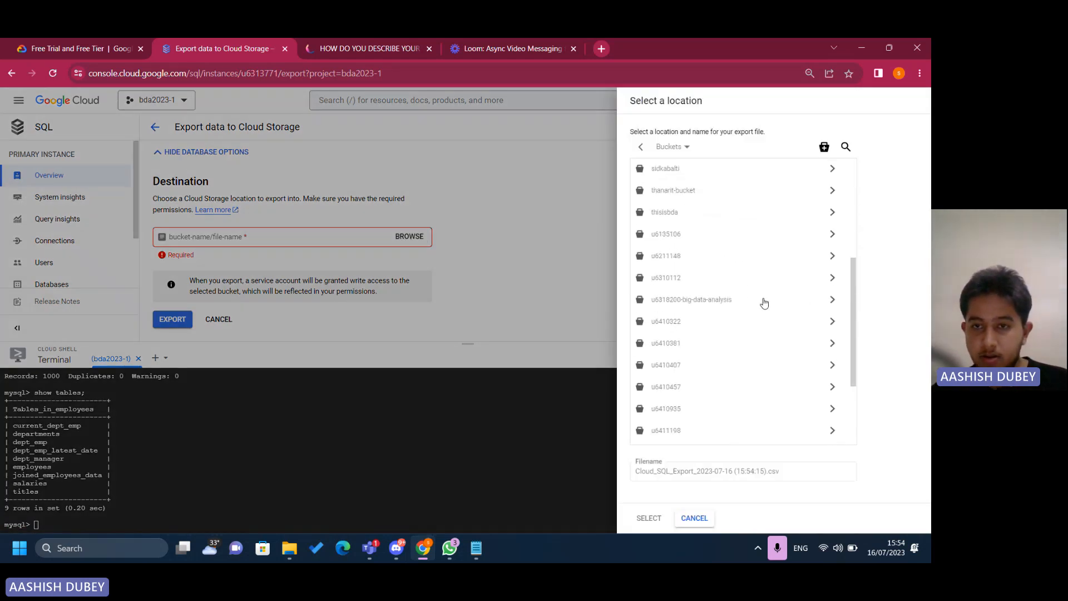
left_click(833, 284)
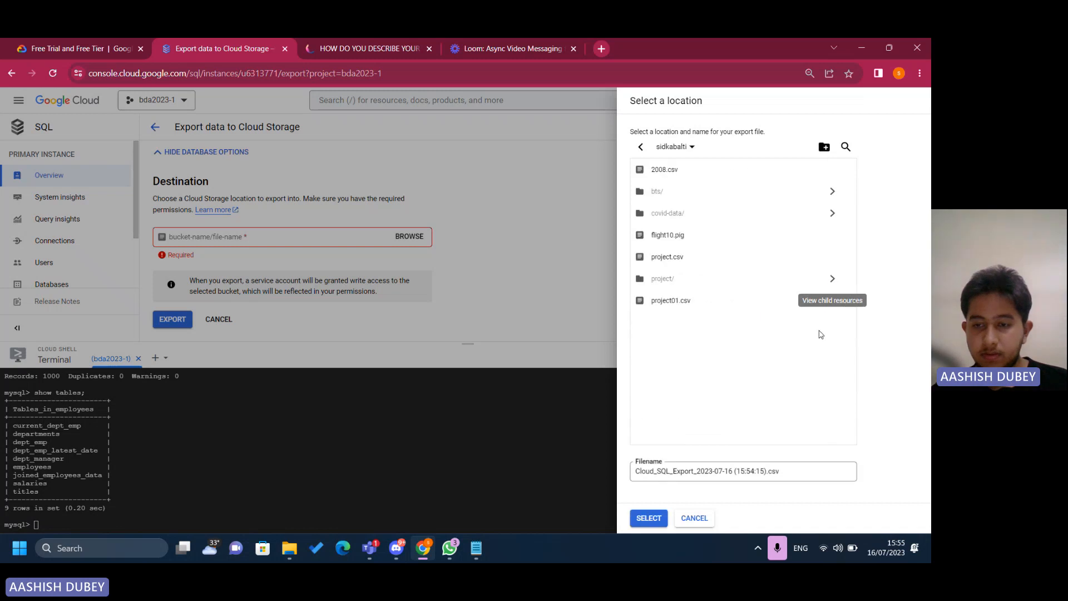
triple_click(798, 471)
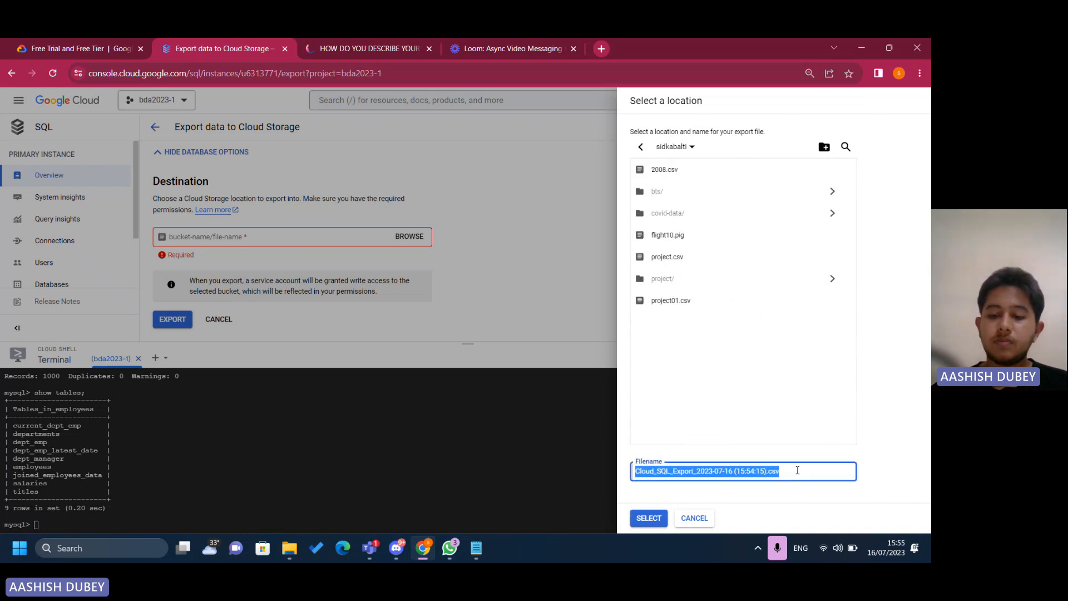
key("BackSpace")
type("test")
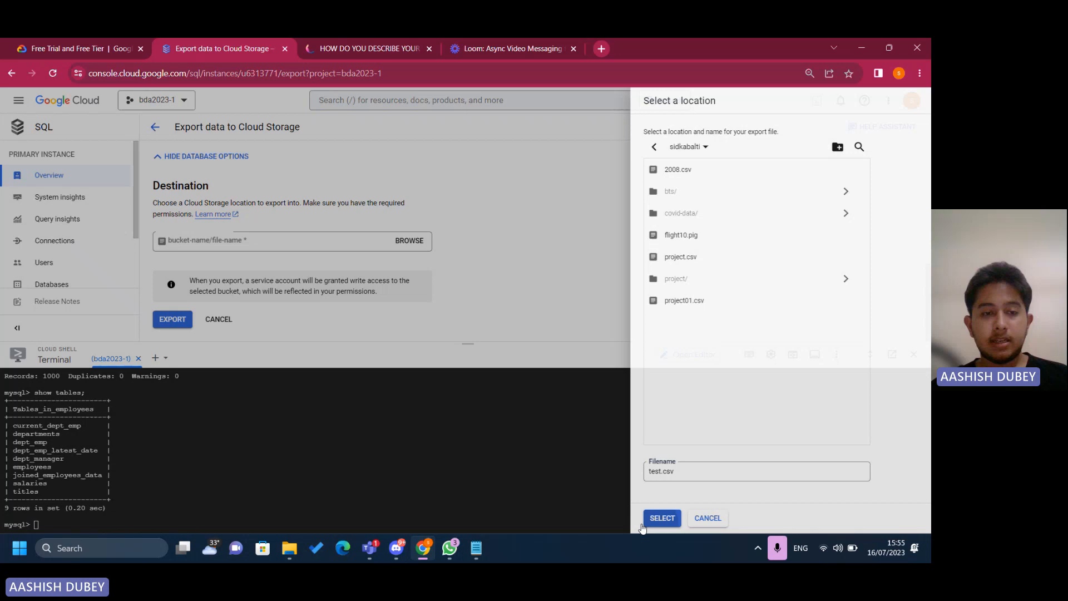
left_click(646, 522)
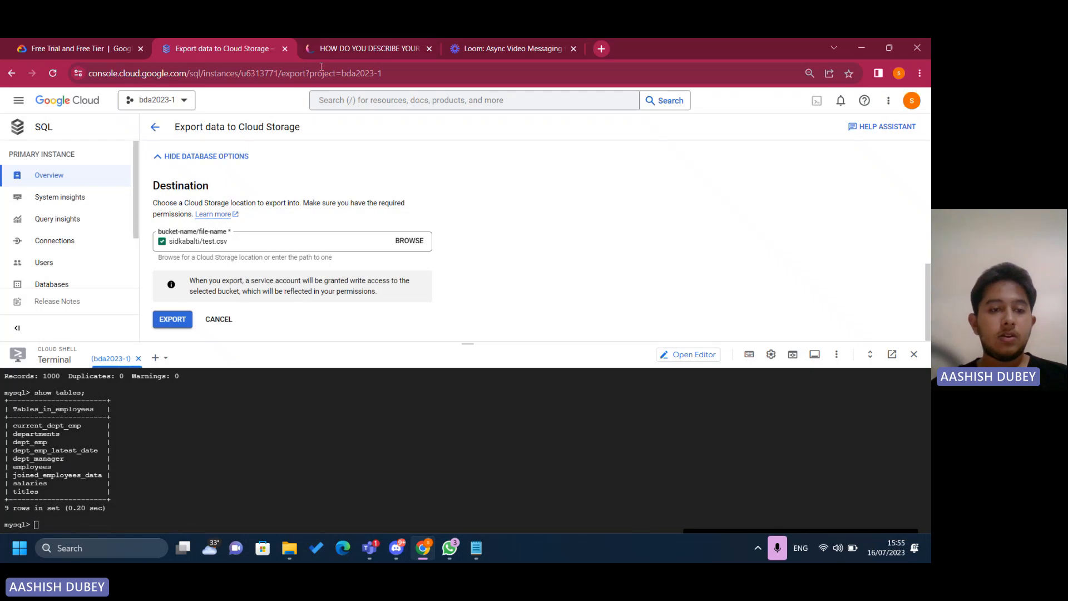
Review the SQL query, database and destination settings, and run the export to Cloud Storage.
scroll(298, 254, "up", 3)
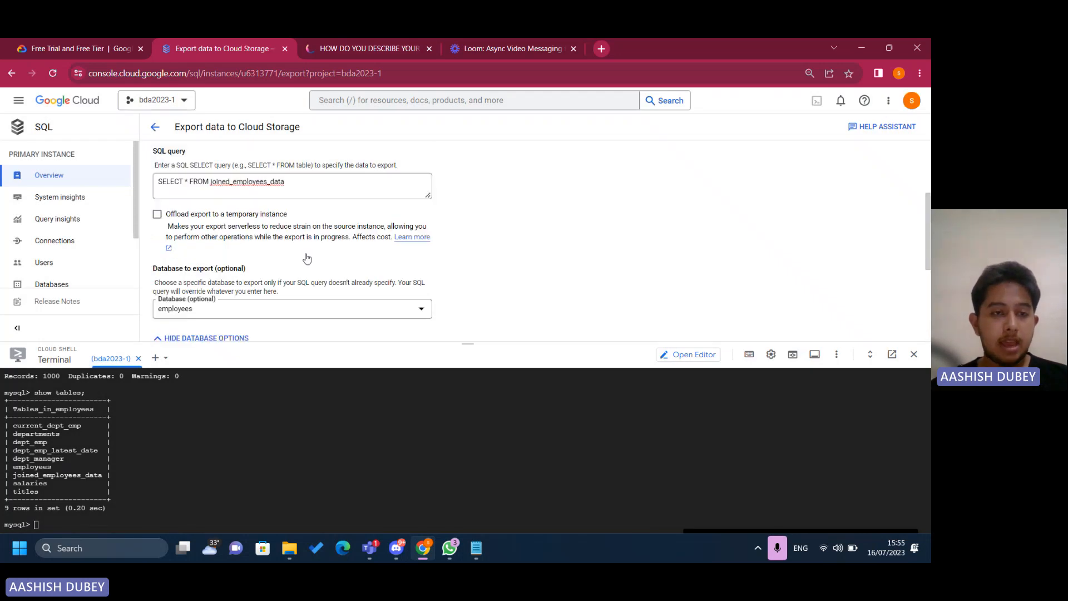
scroll(306, 257, "up", 2)
scroll(306, 258, "down", 5)
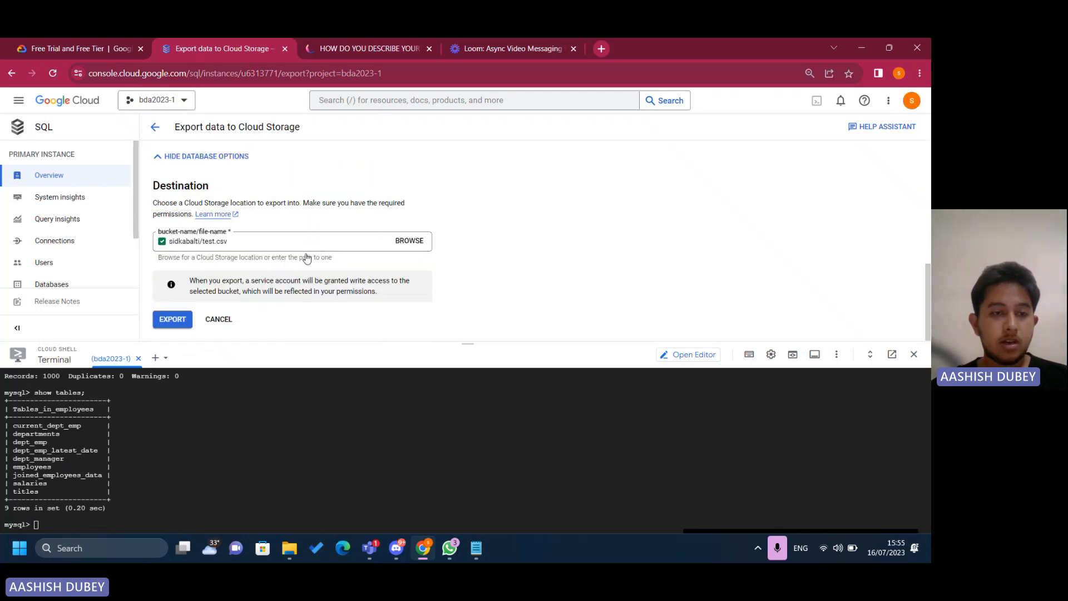
left_click(172, 325)
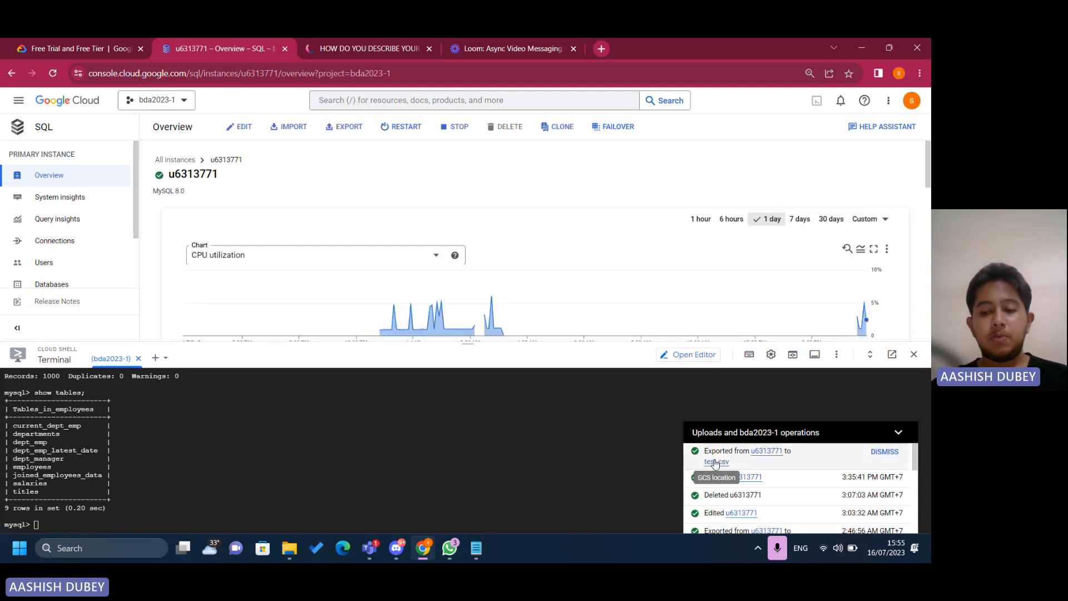
Search the console for "Bucket" and open the Cloud Storage bucket list.
left_click(350, 99)
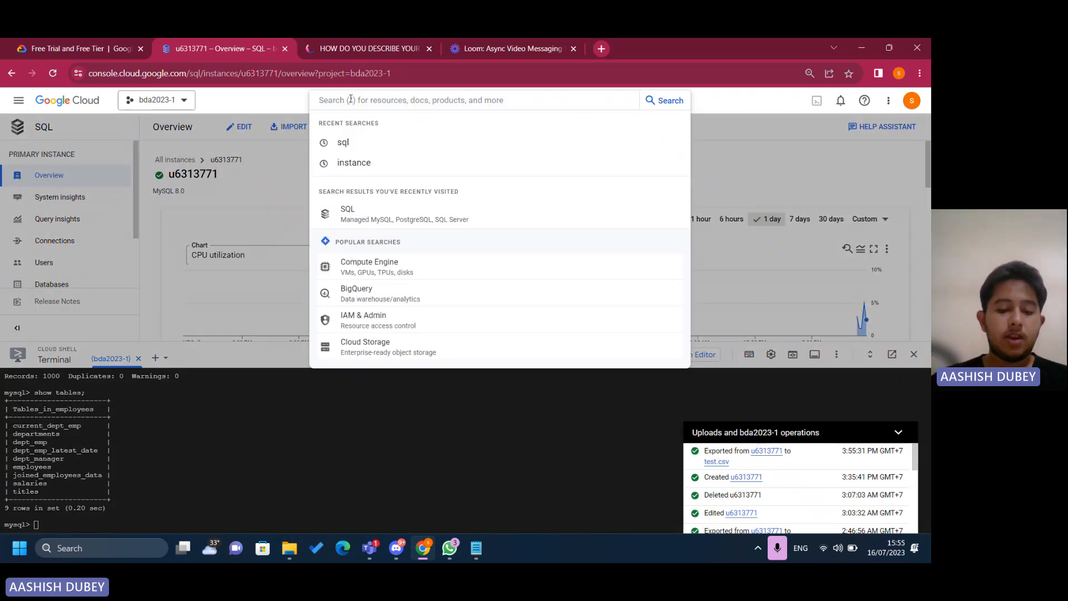
type("Bucket")
key("Return")
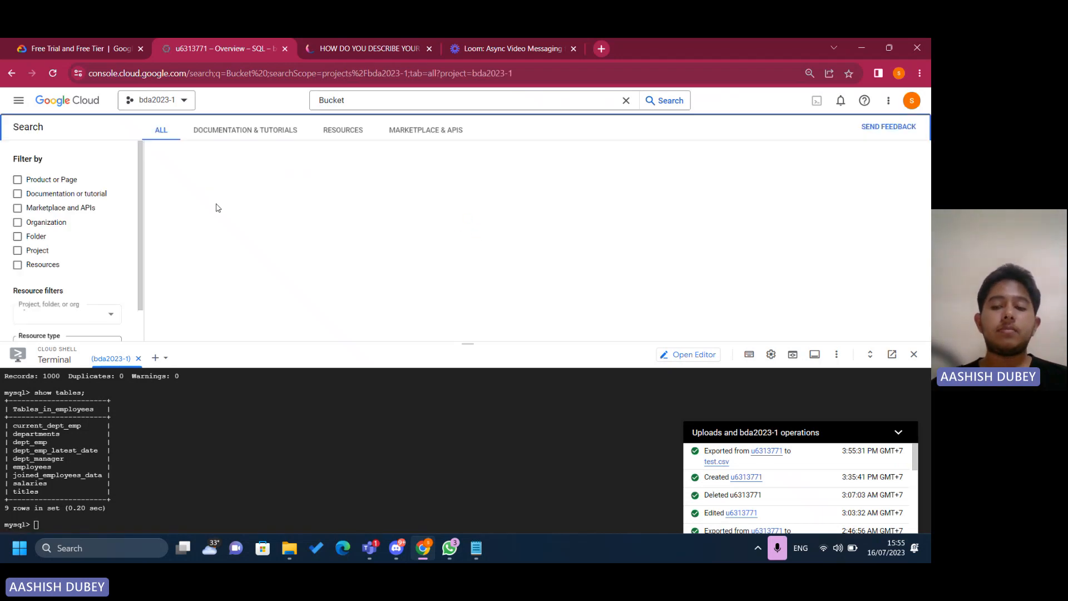
left_click(187, 195)
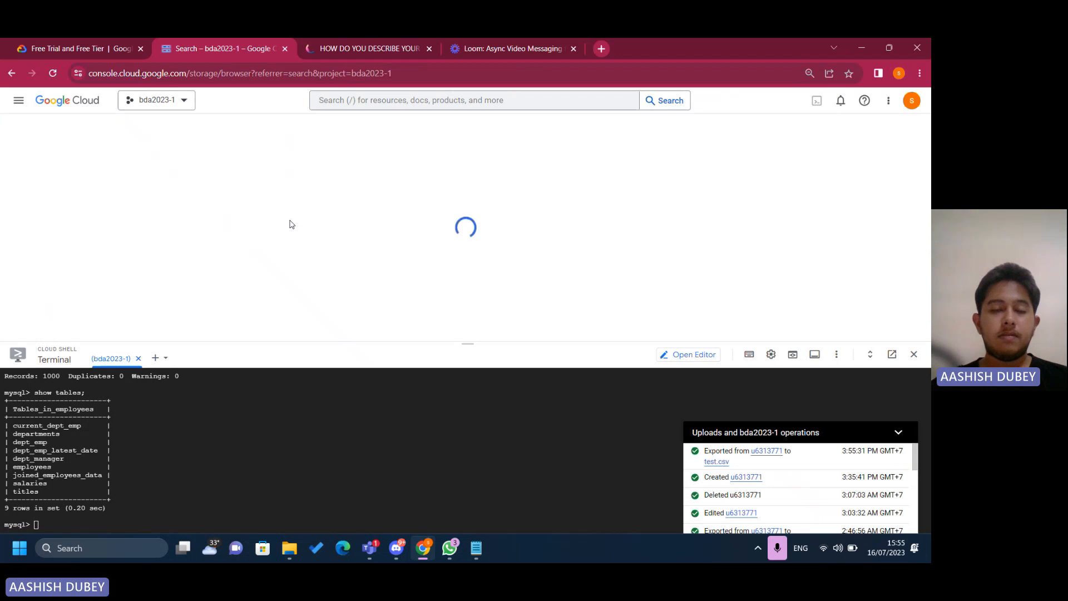
Open the bucket listed just below prl-bda2023 to check its objects for the exported test.csv.
scroll(292, 225, "down", 3)
scroll(293, 224, "up", 1)
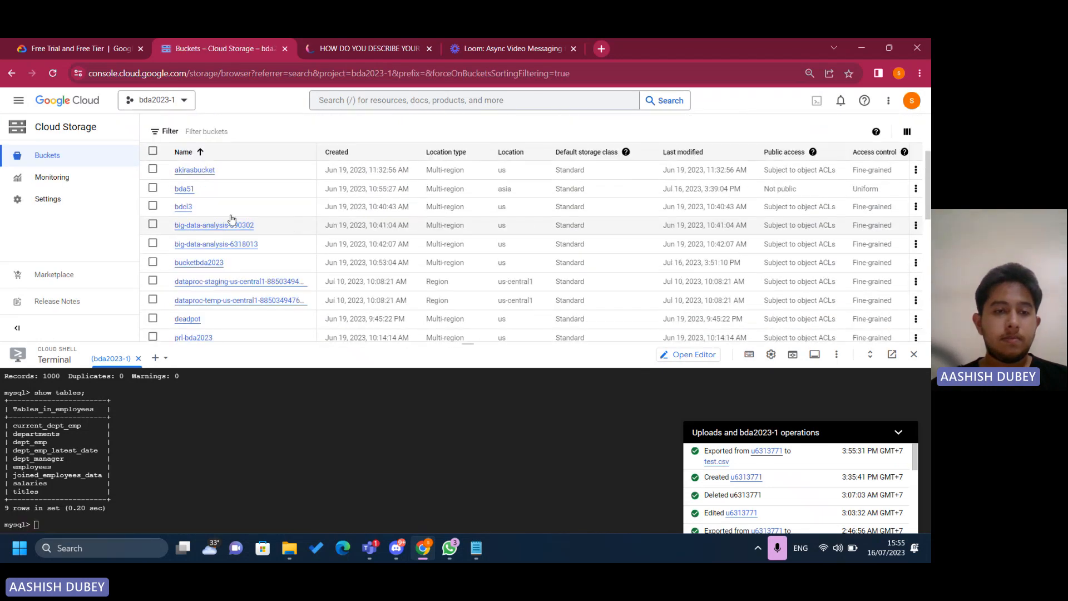
scroll(232, 219, "down", 4)
left_click(201, 234)
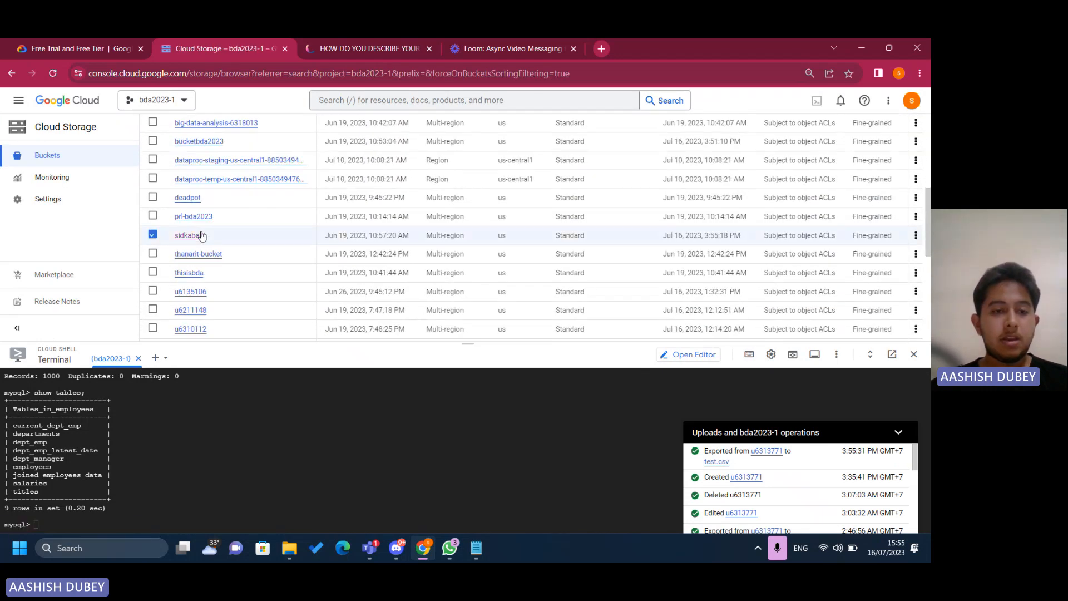
left_click(202, 235)
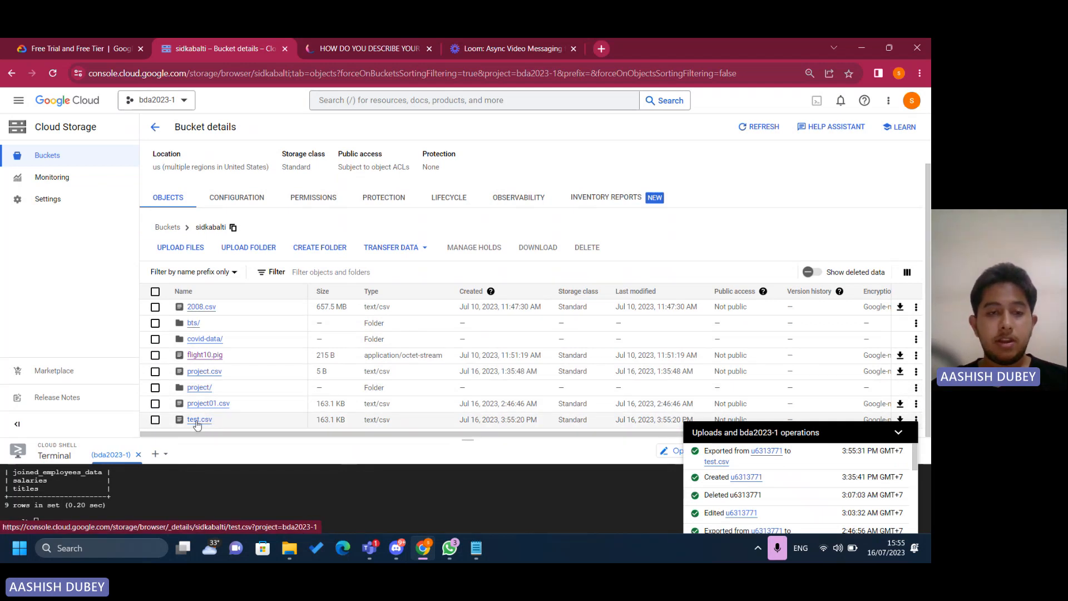
Check the BigQuery instructions in the Teams class notebook and return to the Google Cloud console in Chrome.
key("/")
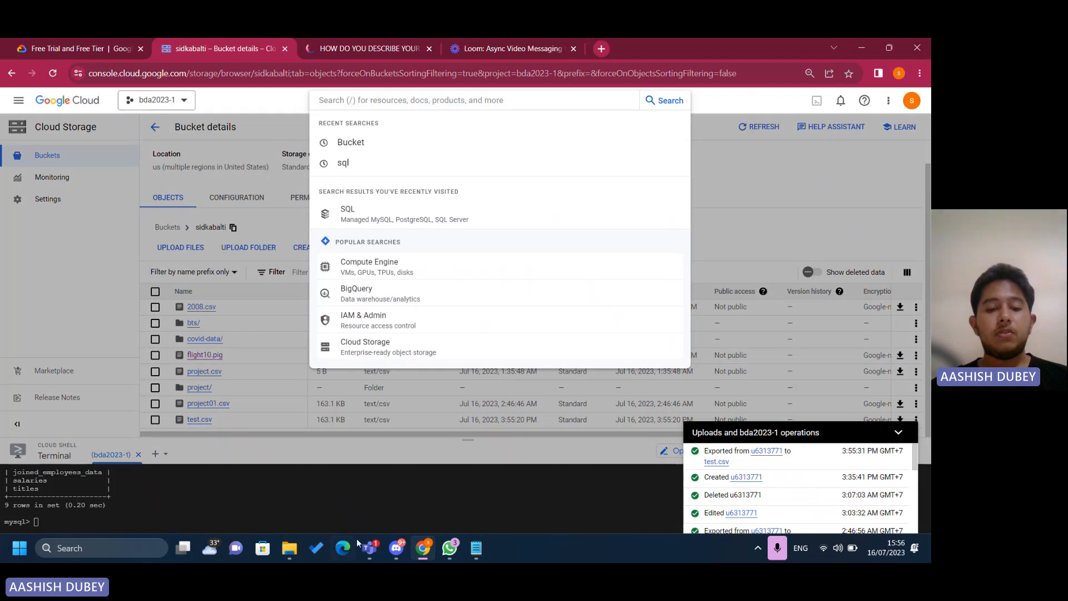
mouse_move(361, 541)
left_click(256, 451)
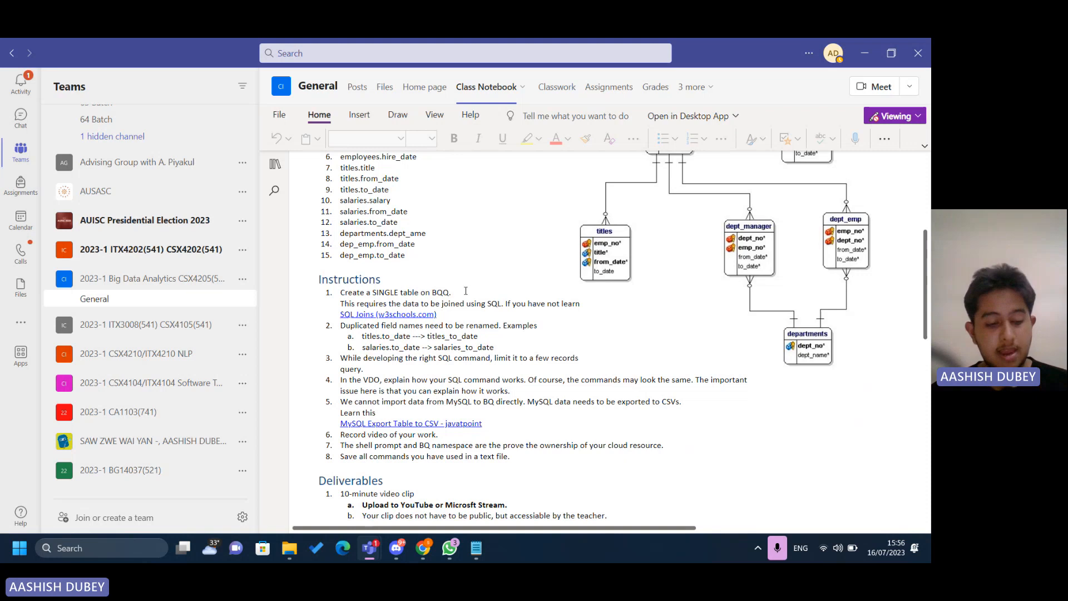
key("alt+Tab")
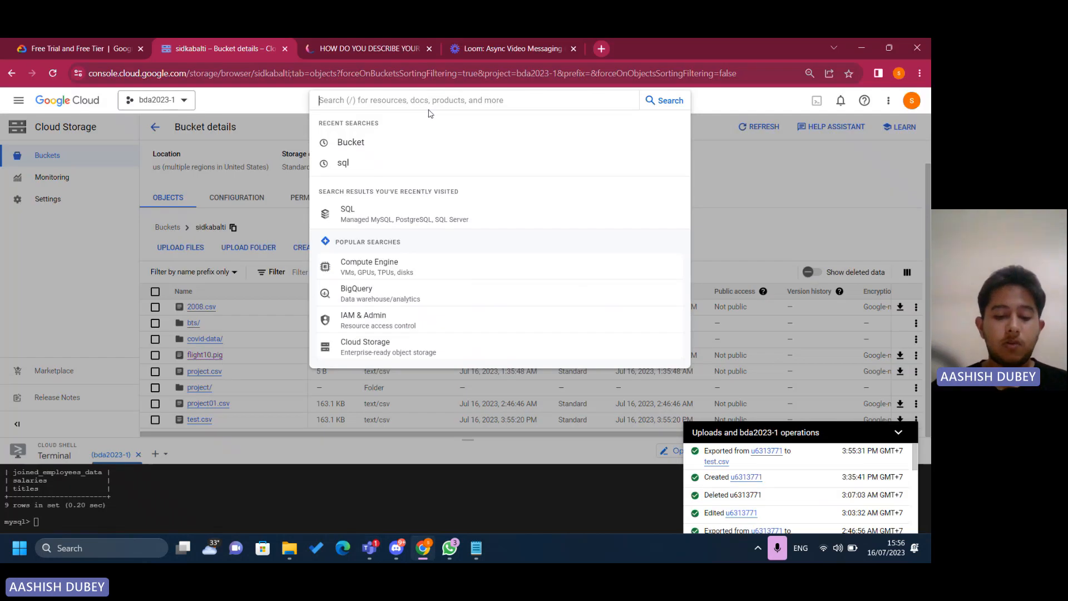
Search the console for "Big Query" and open the BigQuery workspace.
type("Big")
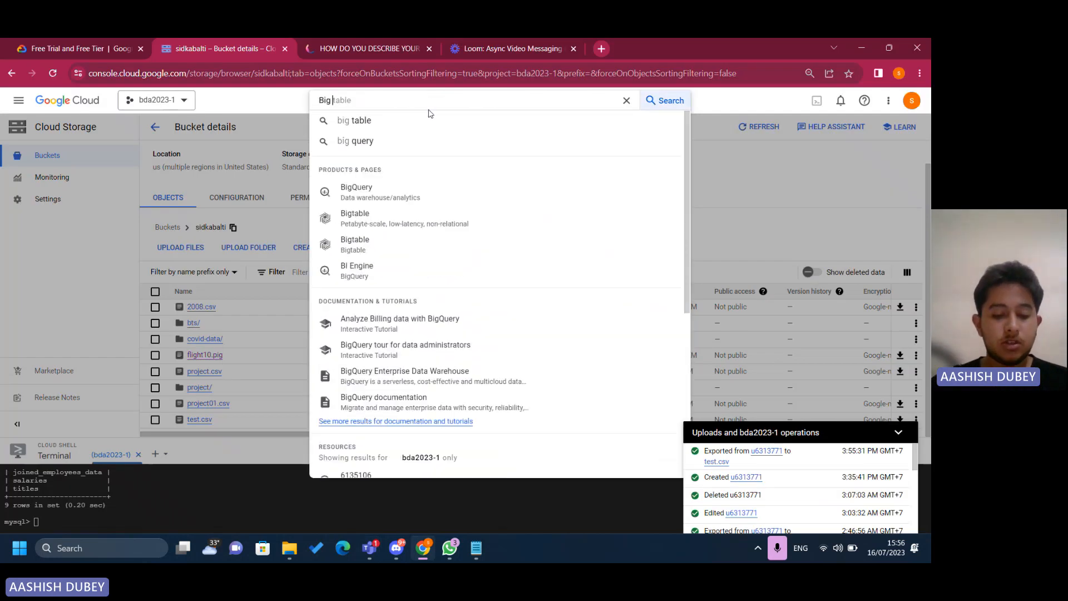
type(" Query")
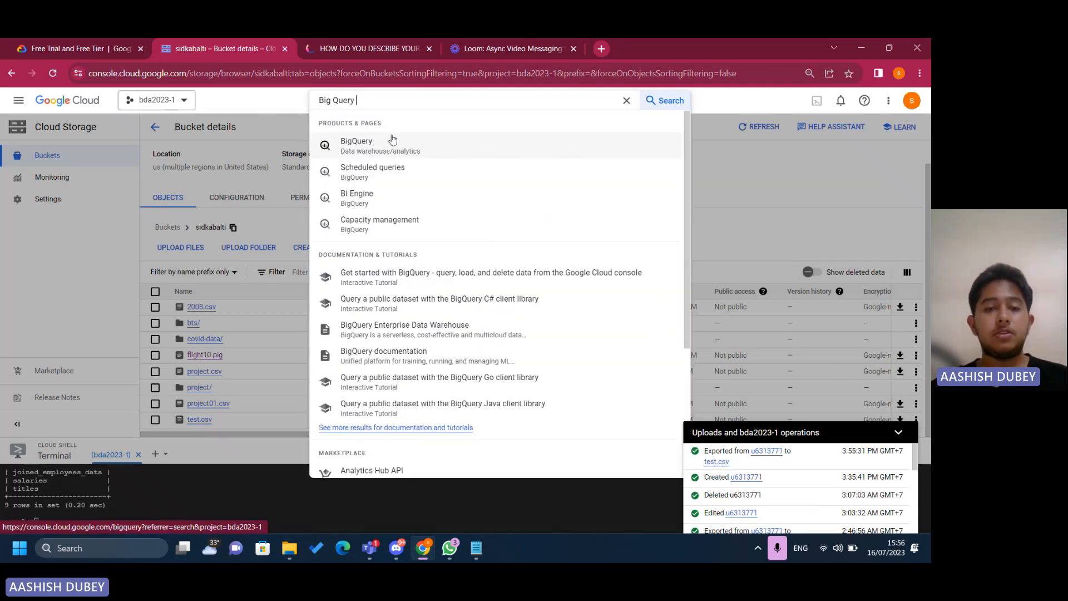
left_click(373, 144)
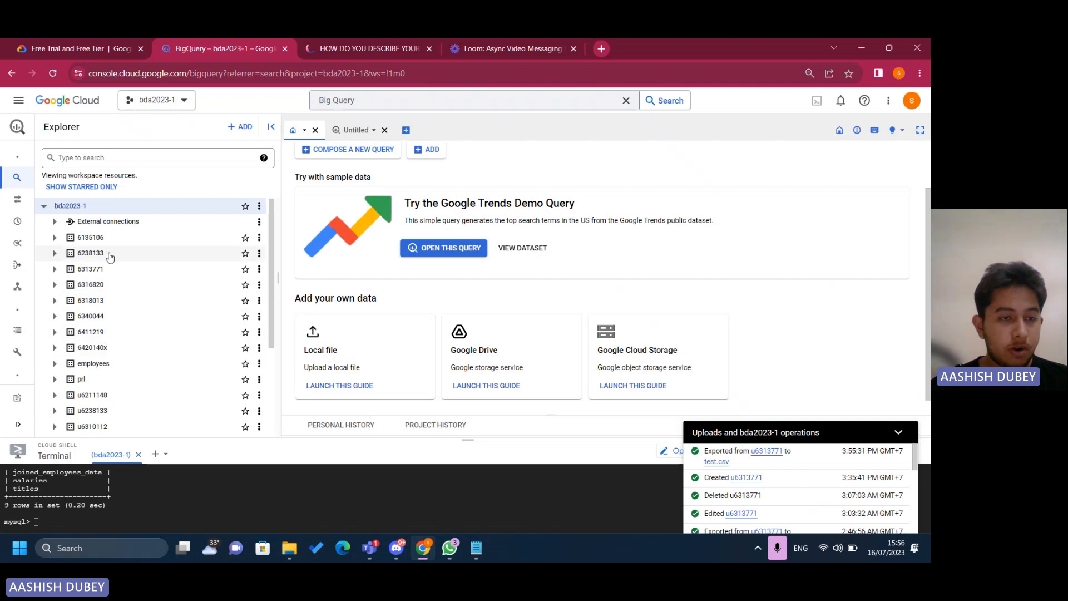
Open and expand the third dataset under bda2023-1, and start creating a new table in it.
left_click(98, 272)
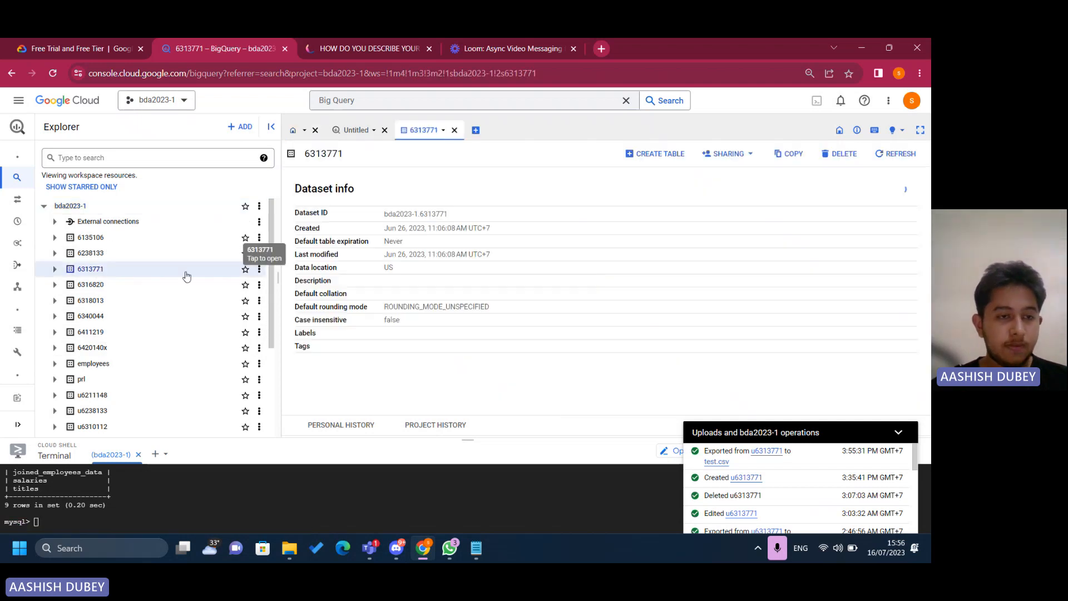
left_click(55, 271)
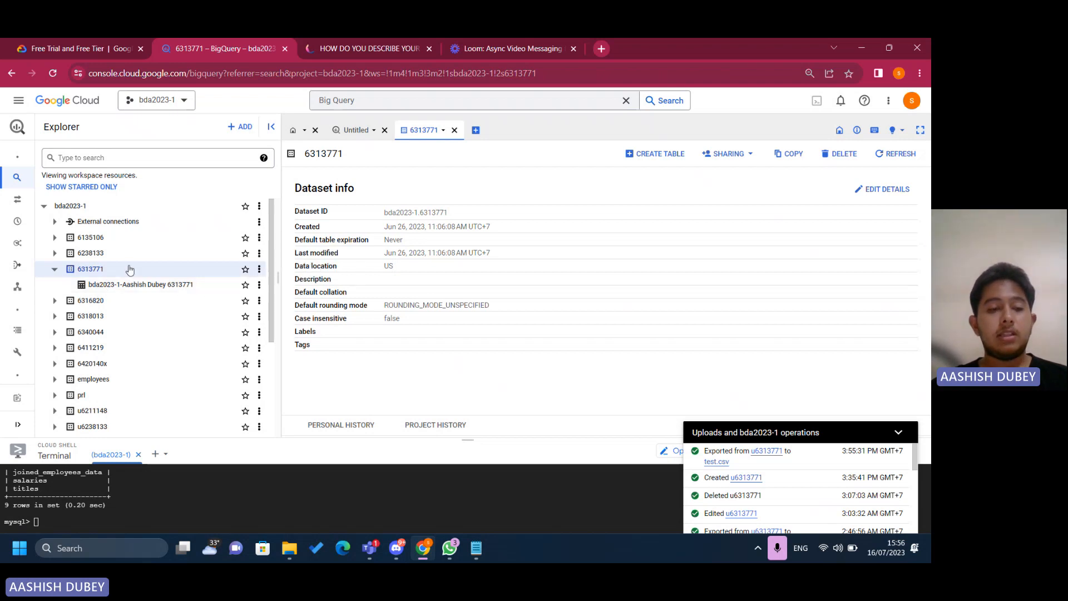
left_click(259, 269)
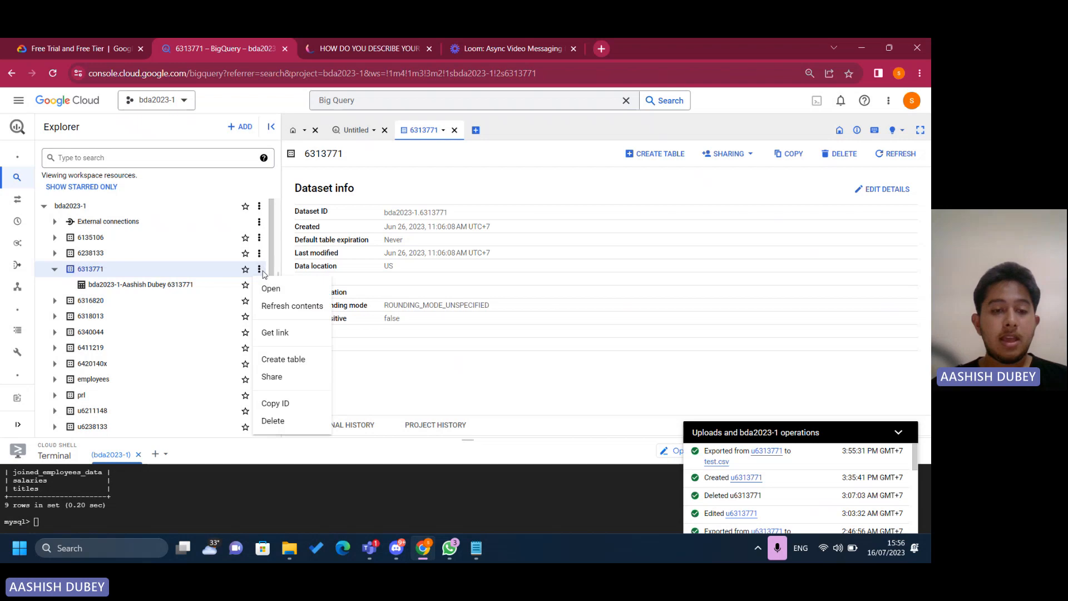
left_click(278, 359)
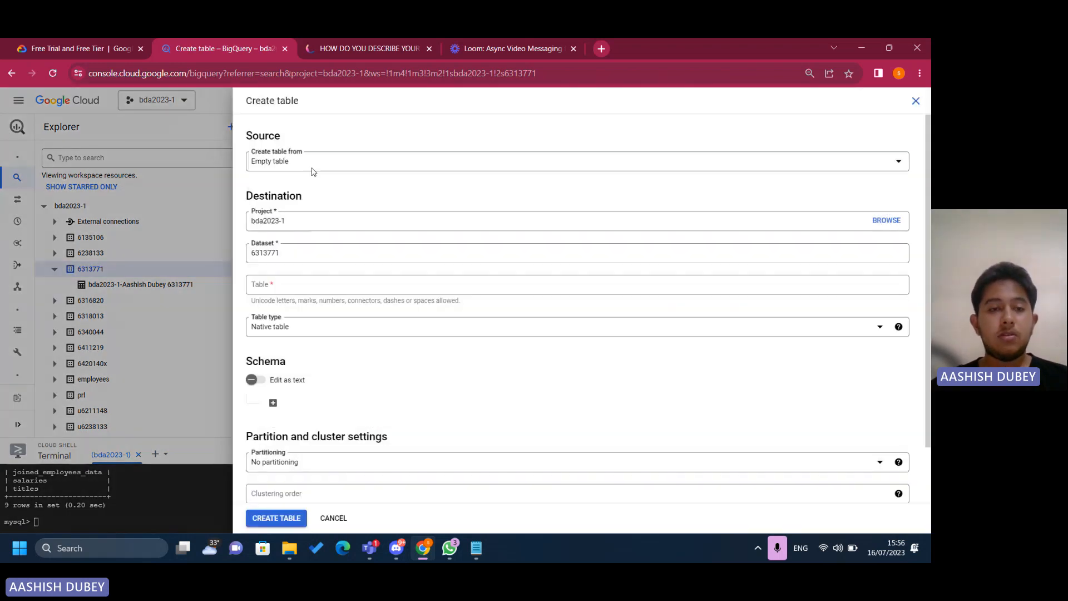
Set the table source to Google Cloud Storage and choose test.csv from the bucket listed just below prl-bda2023.
left_click(313, 166)
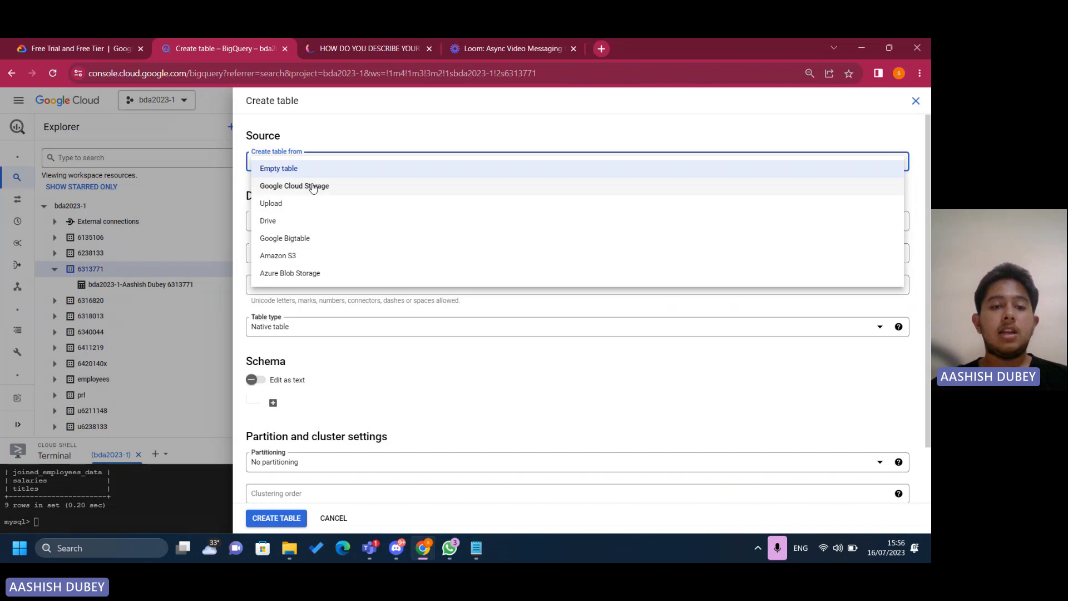
left_click(312, 187)
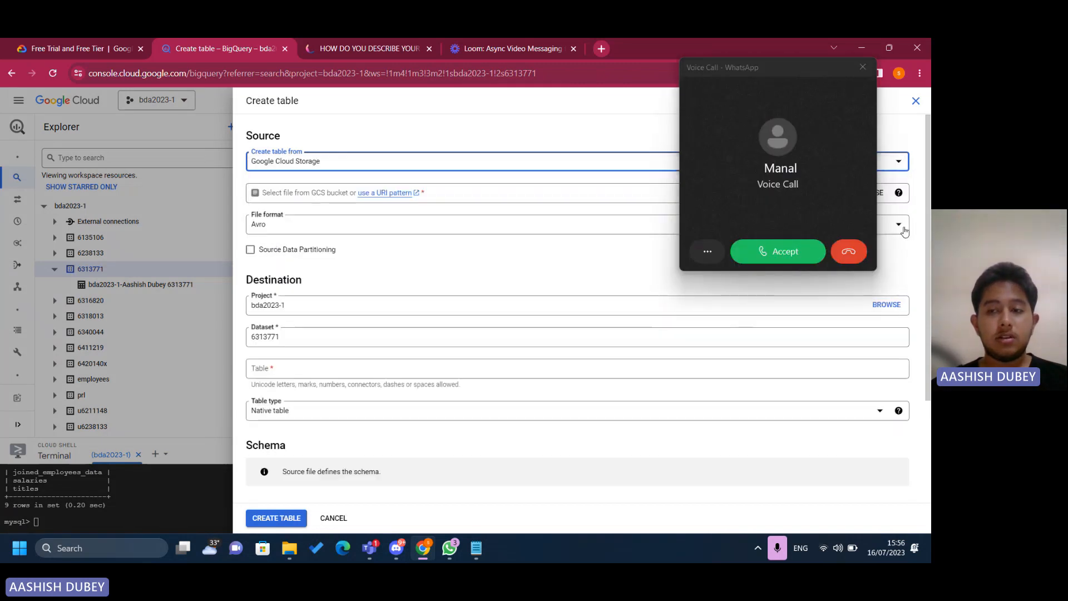
left_click(842, 253)
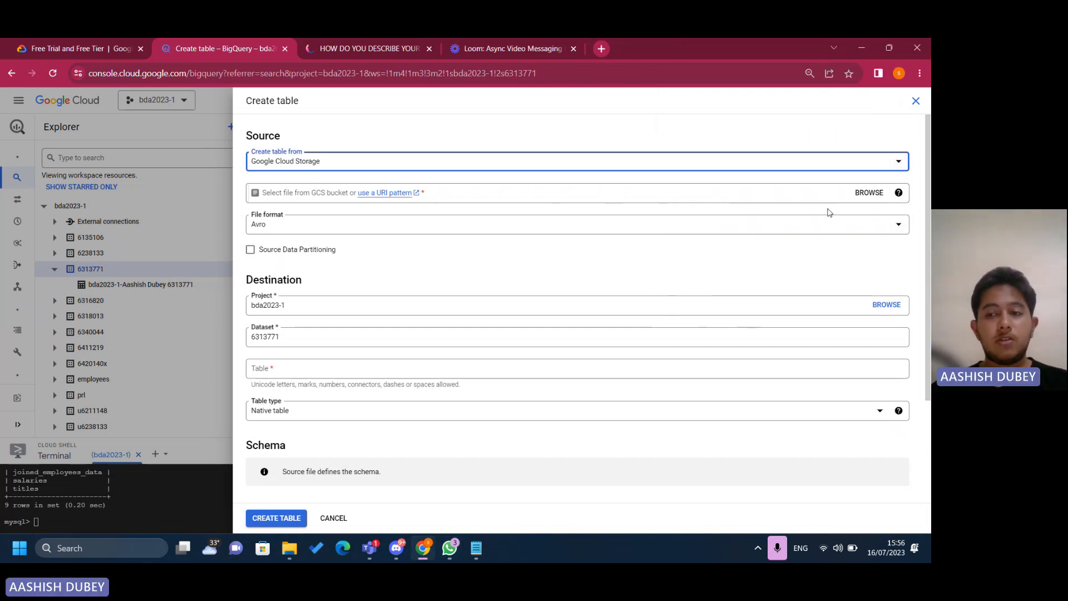
left_click(868, 196)
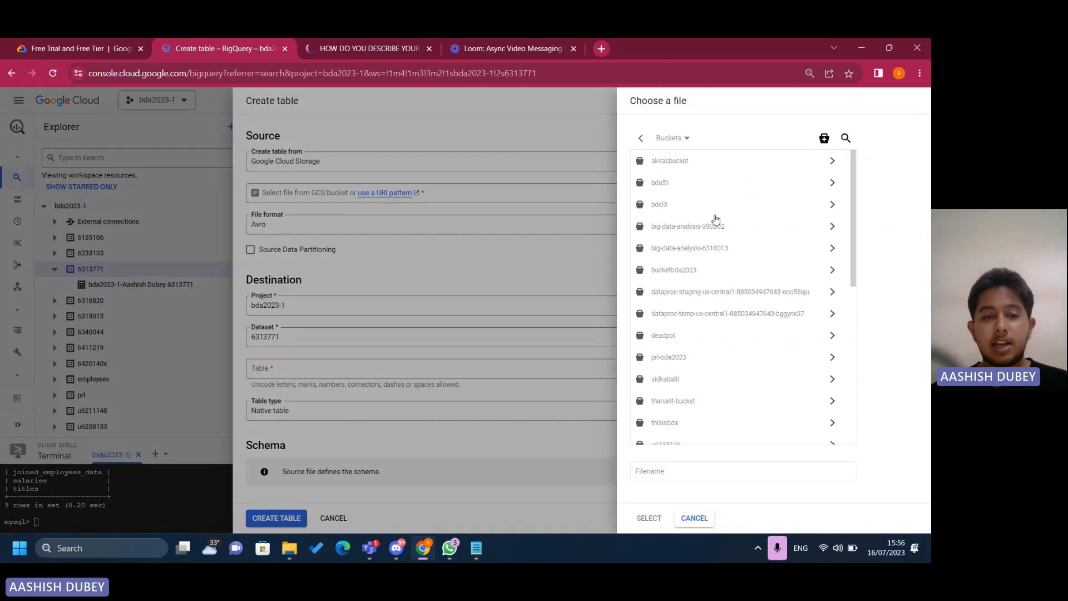
scroll(714, 218, "down", 1)
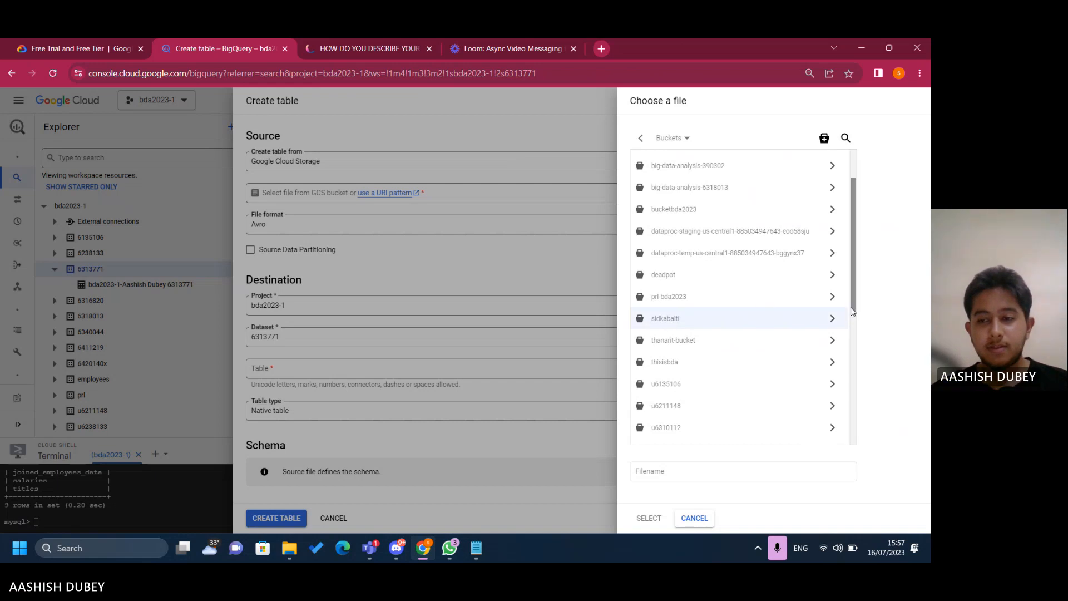
left_click(833, 319)
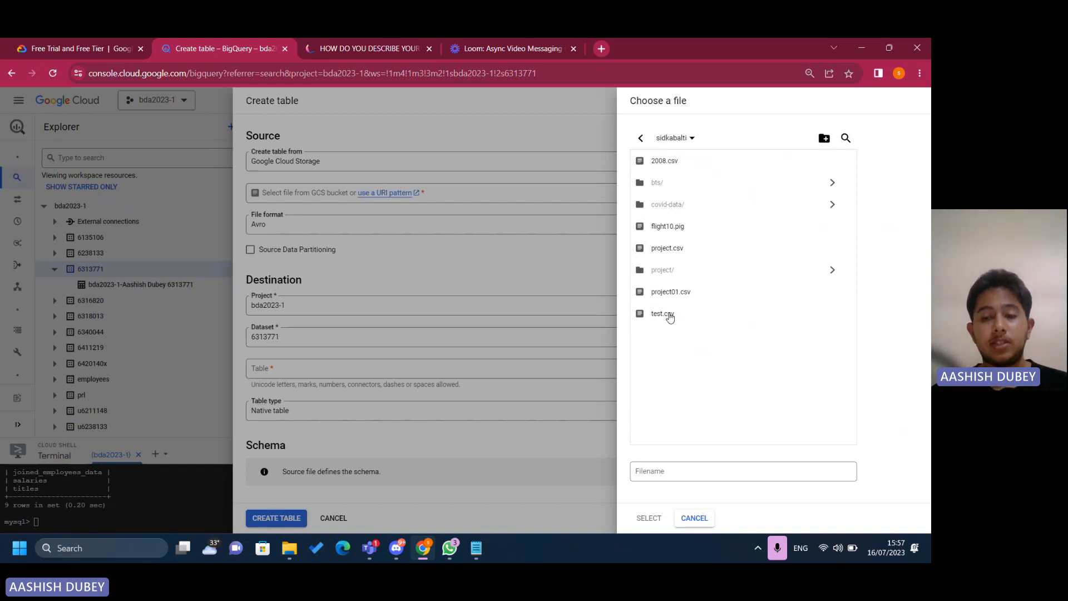
left_click(670, 317)
left_click(645, 518)
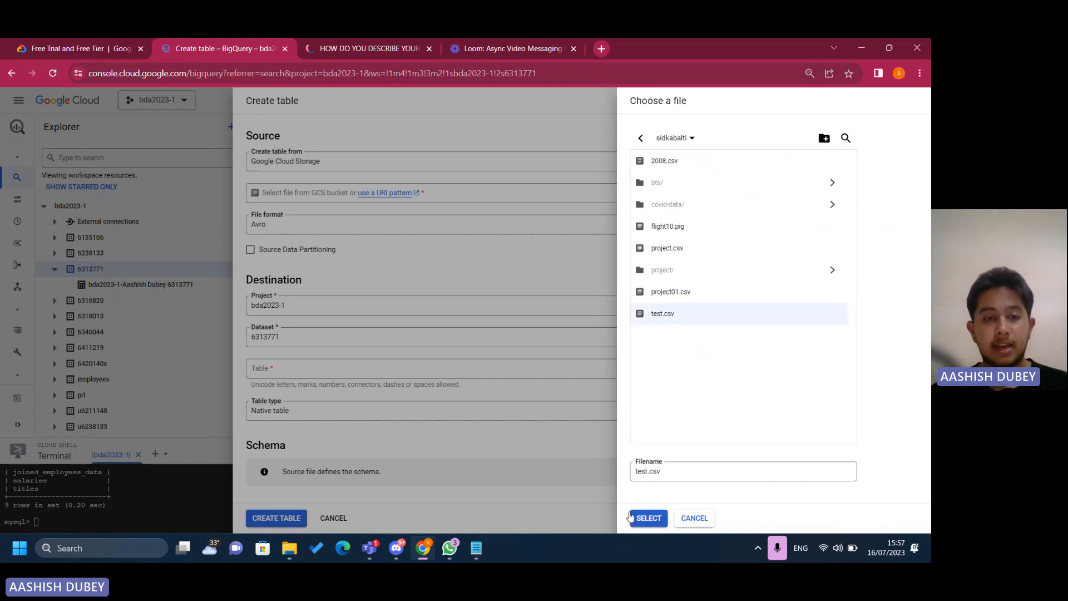
Name the destination table "test_project" followed by a space and the student ID number.
scroll(465, 167, "down", 2)
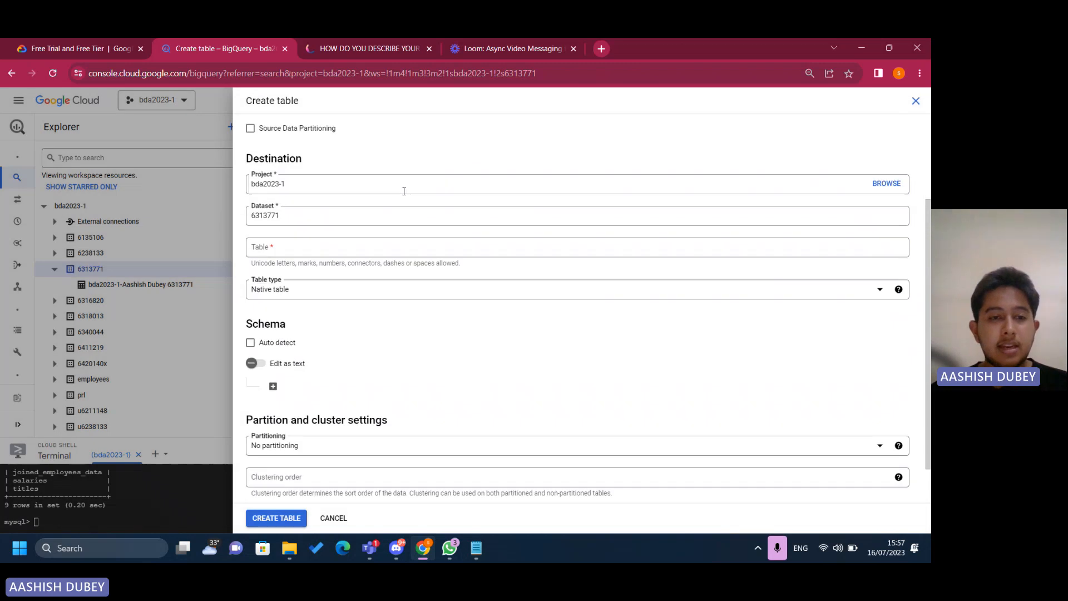
scroll(406, 190, "up", 1)
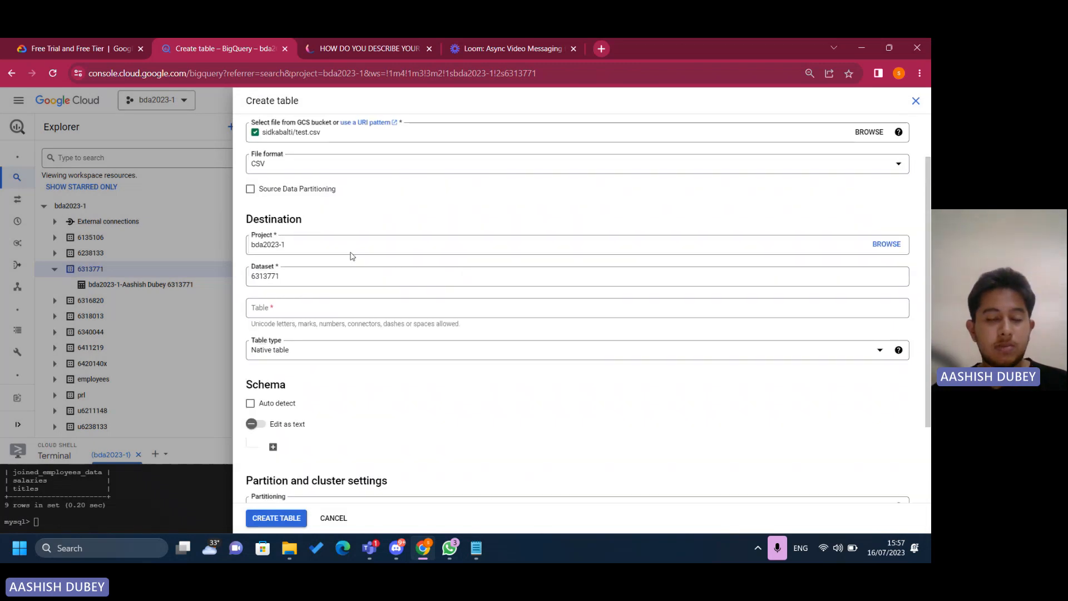
scroll(383, 266, "down", 1)
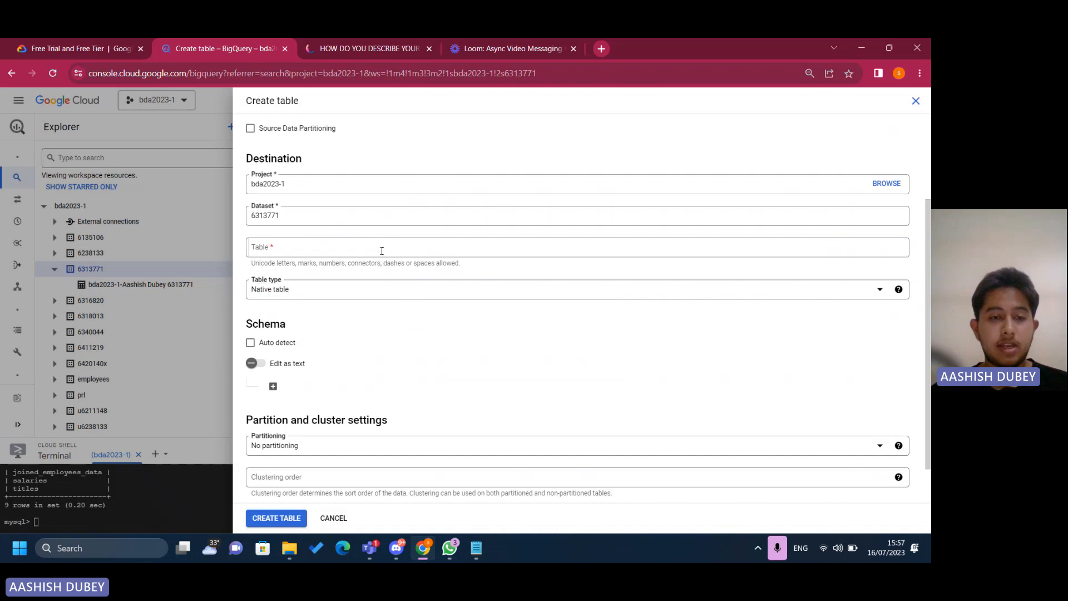
left_click(382, 250)
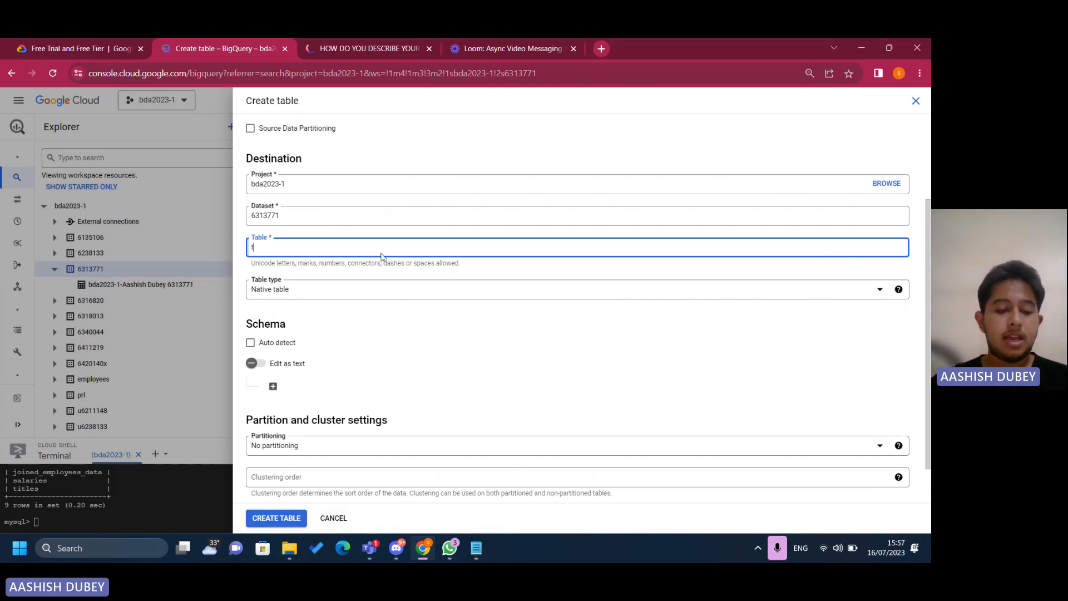
type("test.")
key("BackSpace")
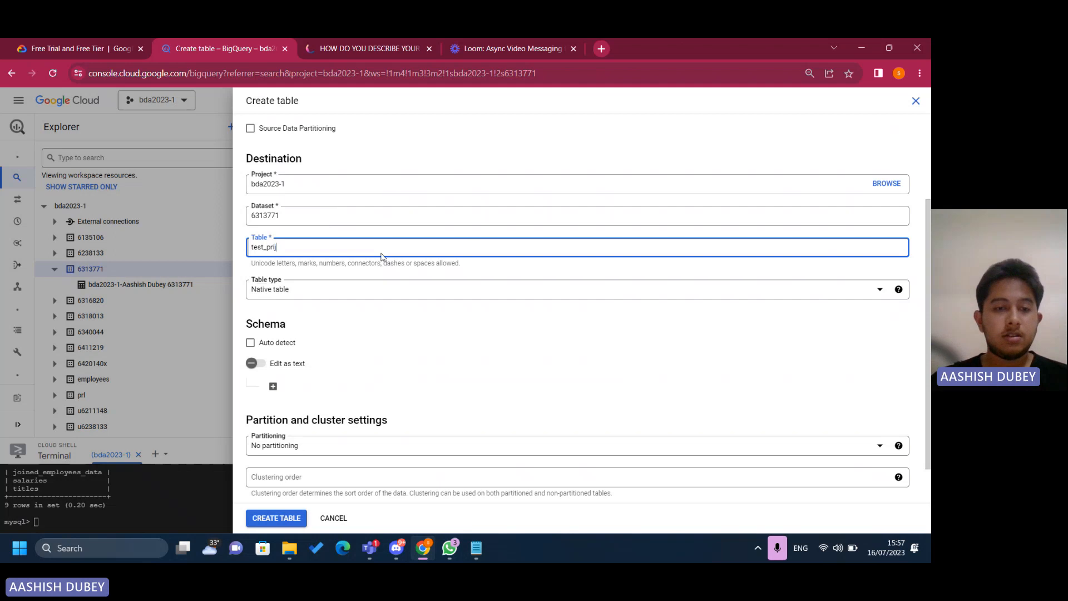
type("_proje")
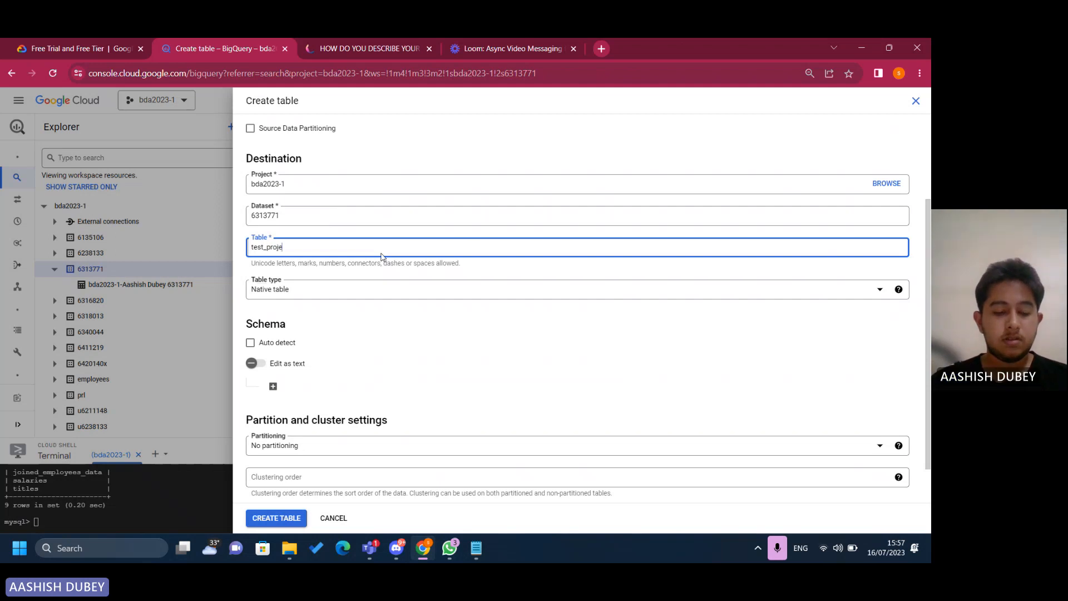
type("ct")
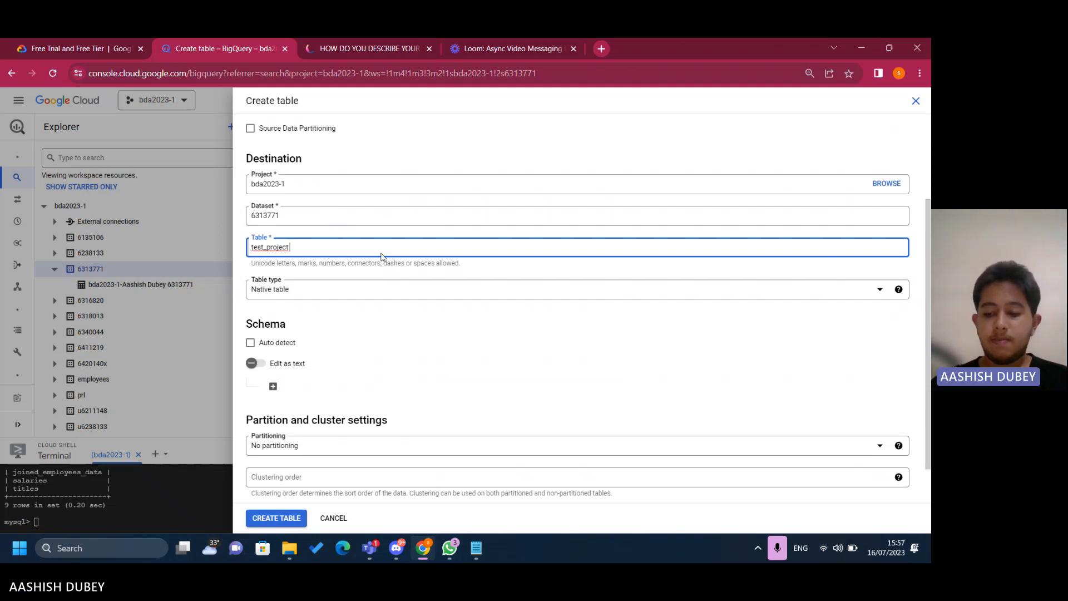
type(" 6313771")
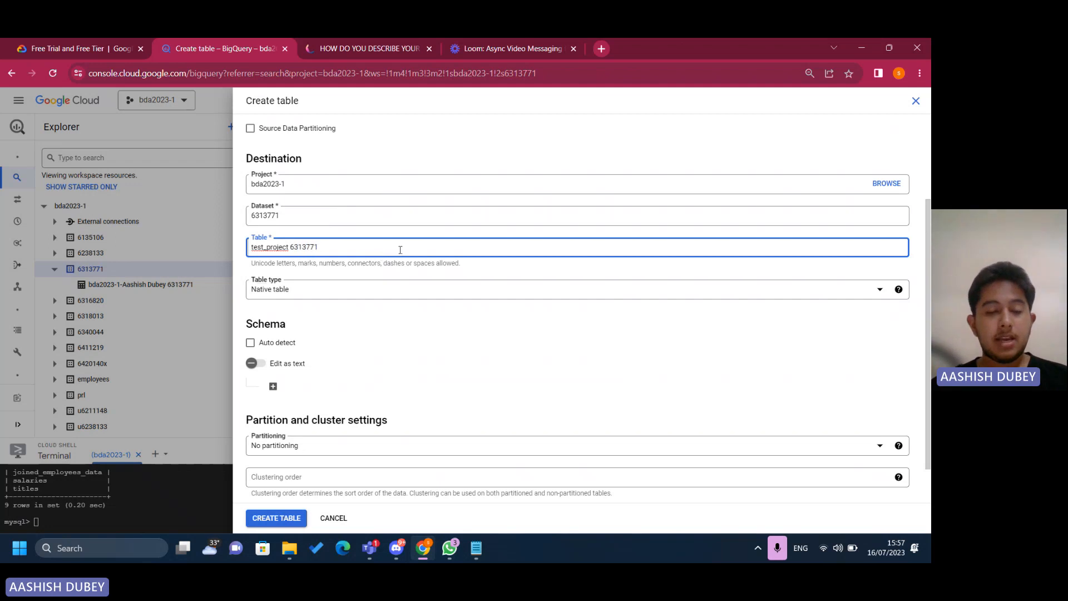
left_click(404, 308)
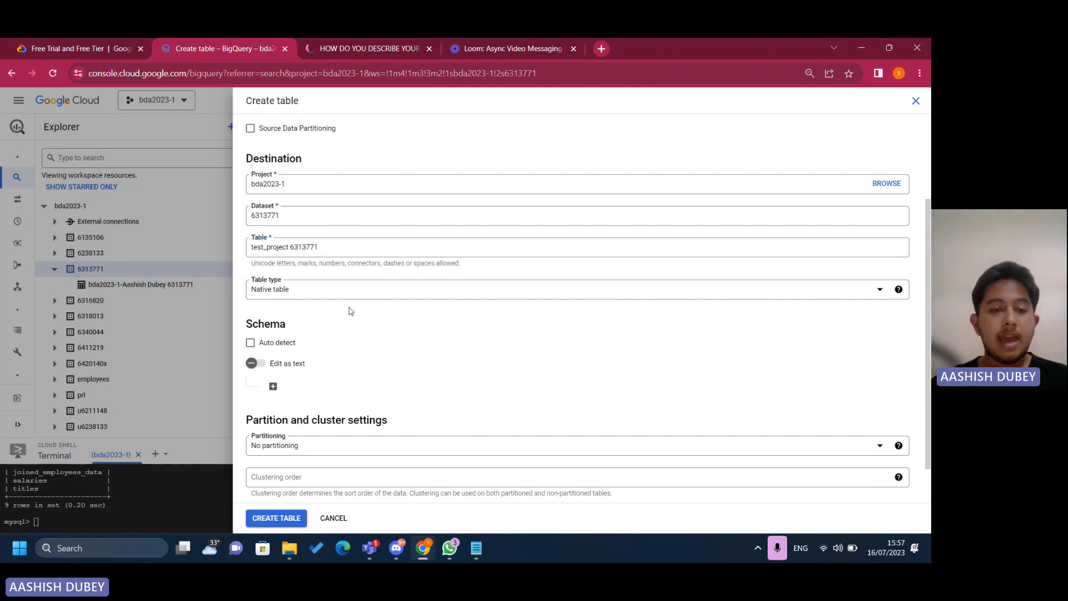
Enable schema auto detect and create the table with no partitioning.
left_click(252, 363)
left_click(251, 343)
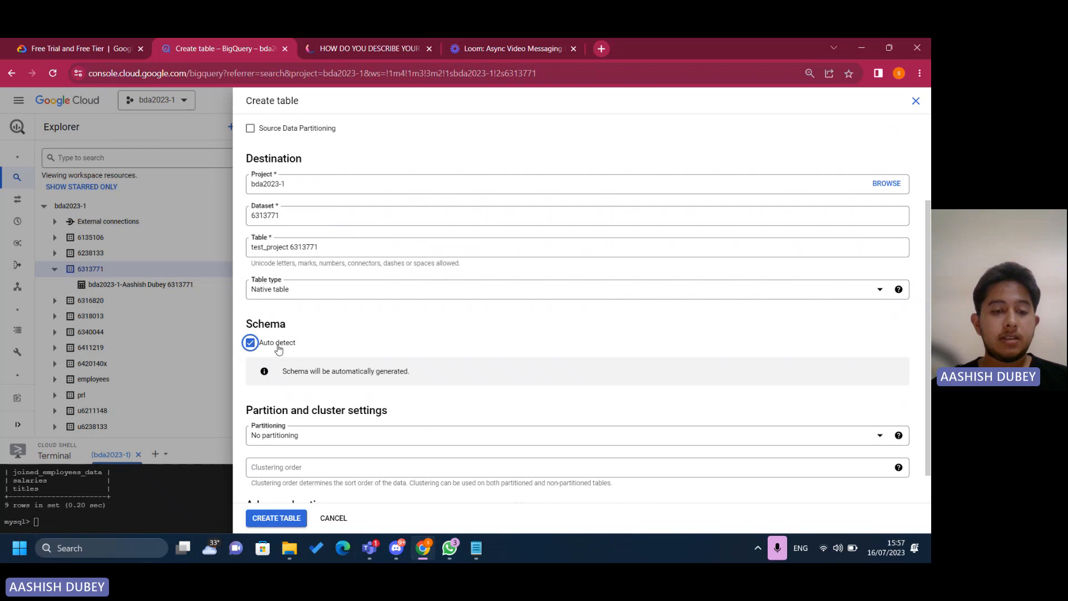
scroll(365, 337, "down", 1)
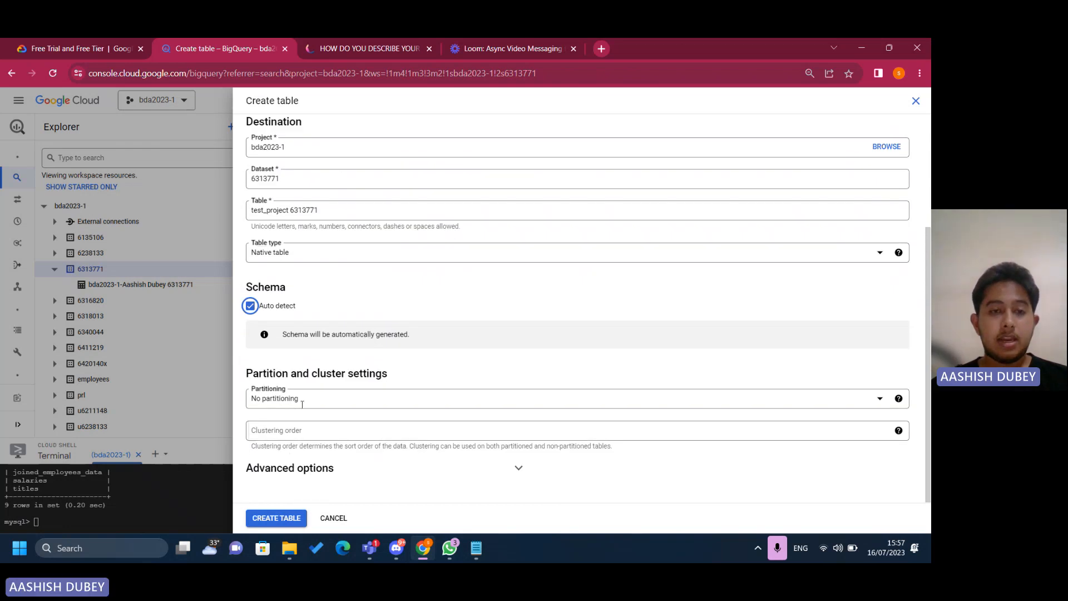
scroll(389, 267, "up", 3)
scroll(426, 282, "down", 3)
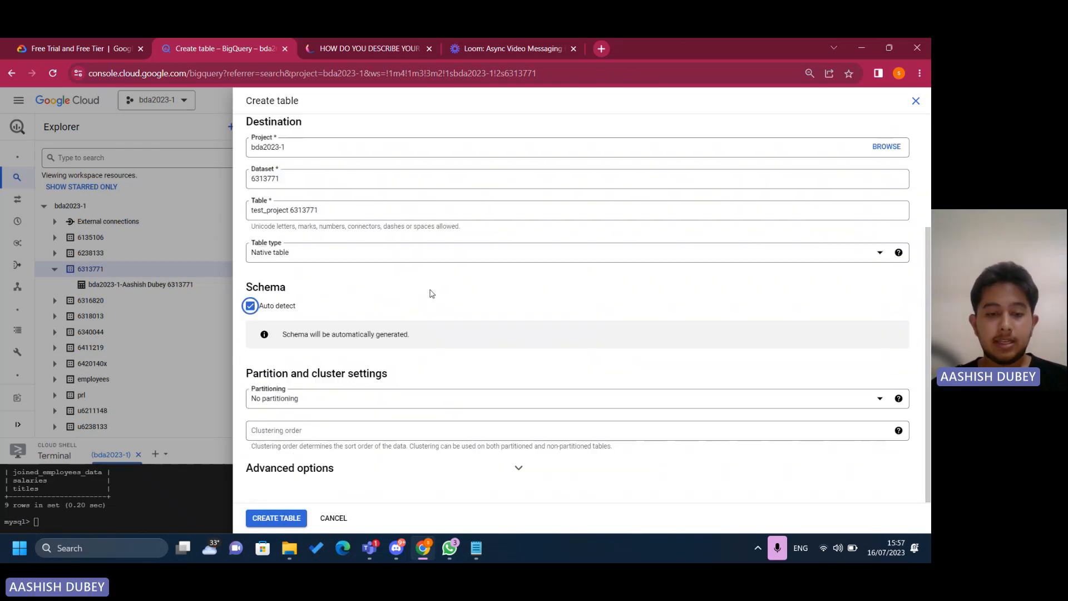
left_click(300, 517)
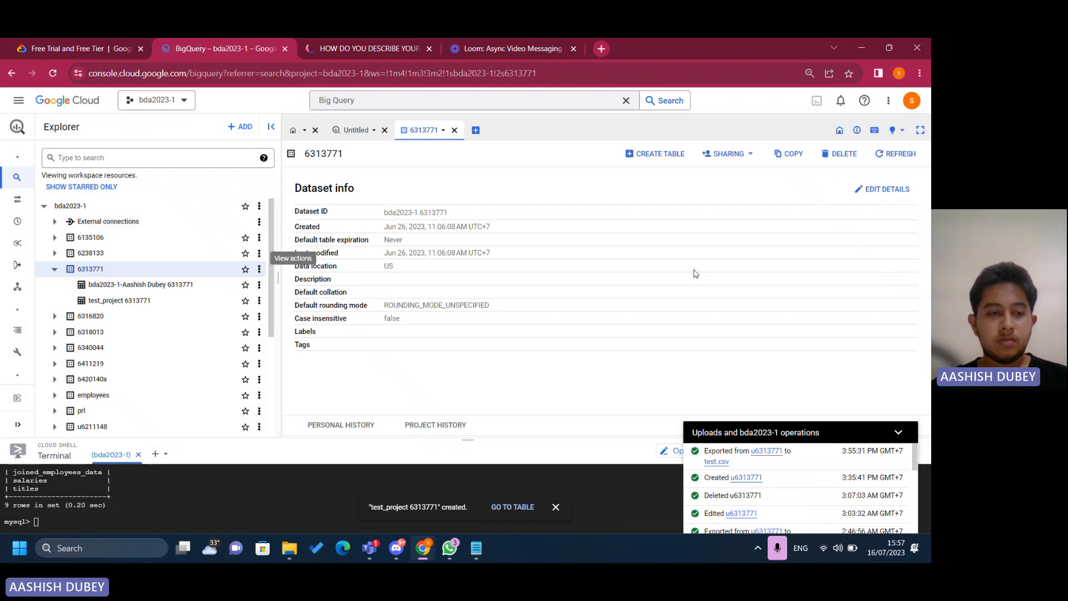
Open the new test_project table to review its schema fields, and collapse the list of uploads and operations.
left_click(87, 302)
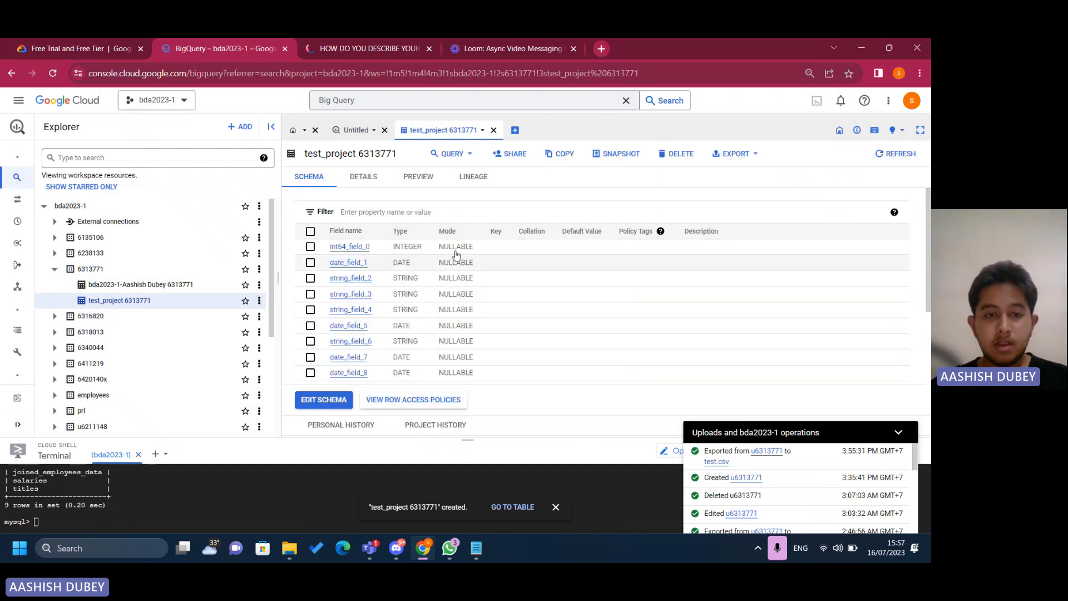
scroll(402, 300, "down", 3)
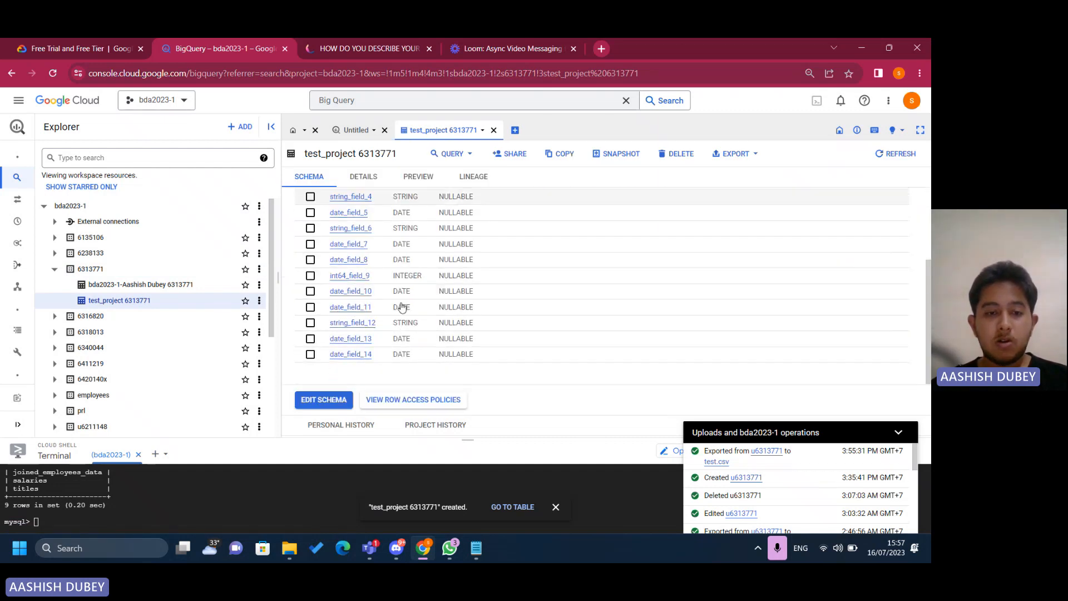
scroll(401, 303, "up", 3)
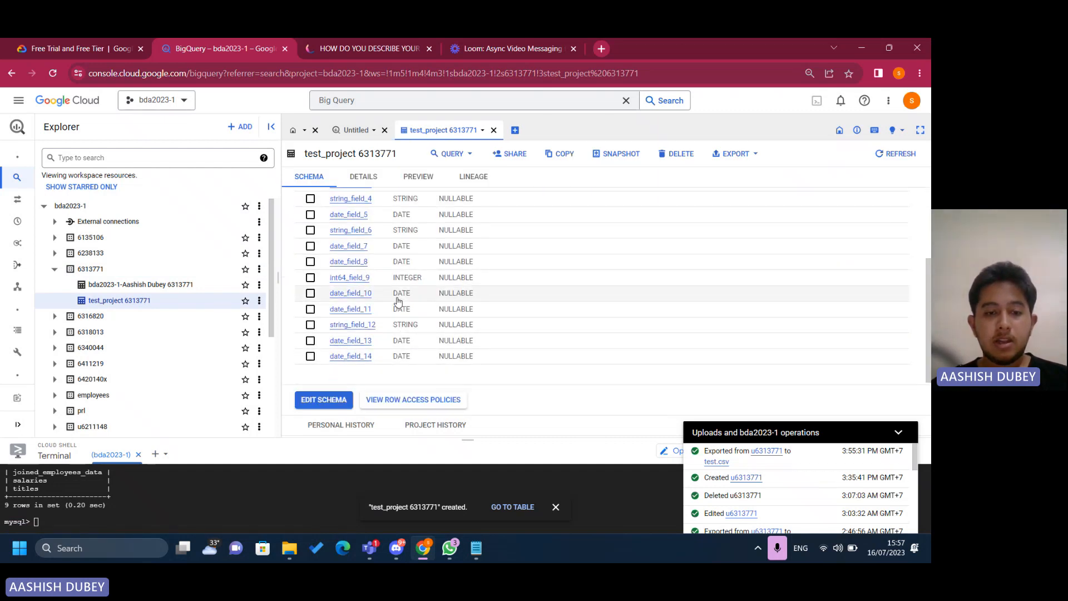
left_click(903, 433)
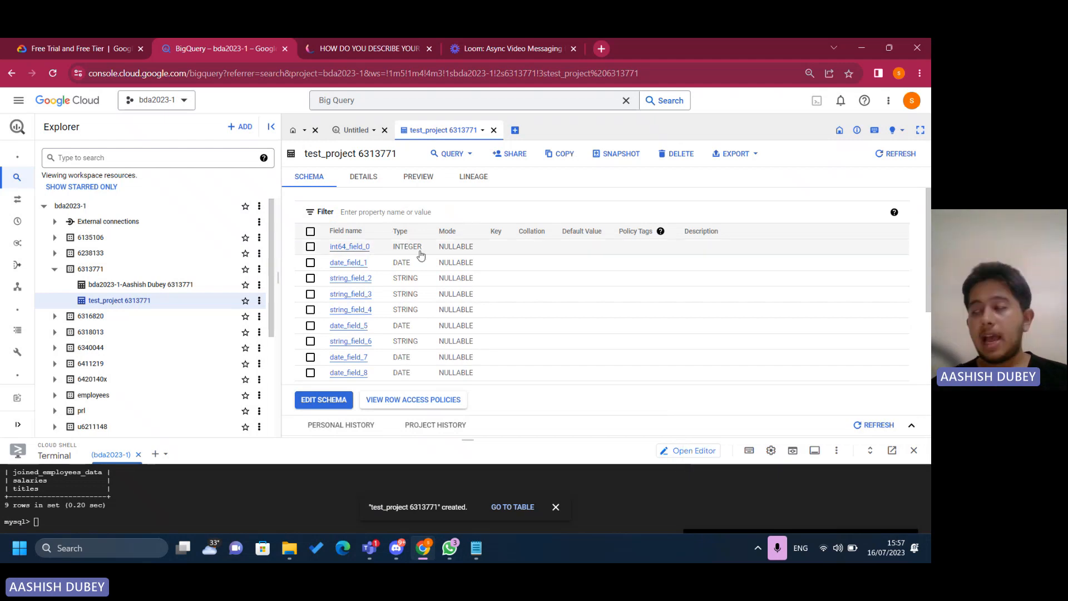
Preview the test_project table and look through its rows to check the loaded employee data.
left_click(422, 178)
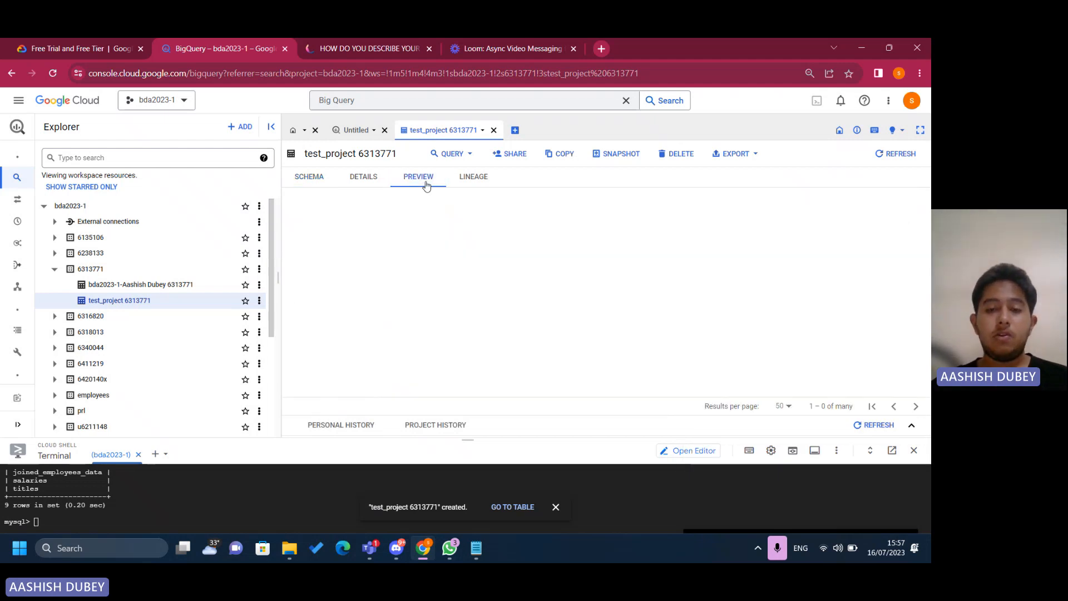
scroll(417, 287, "down", 7)
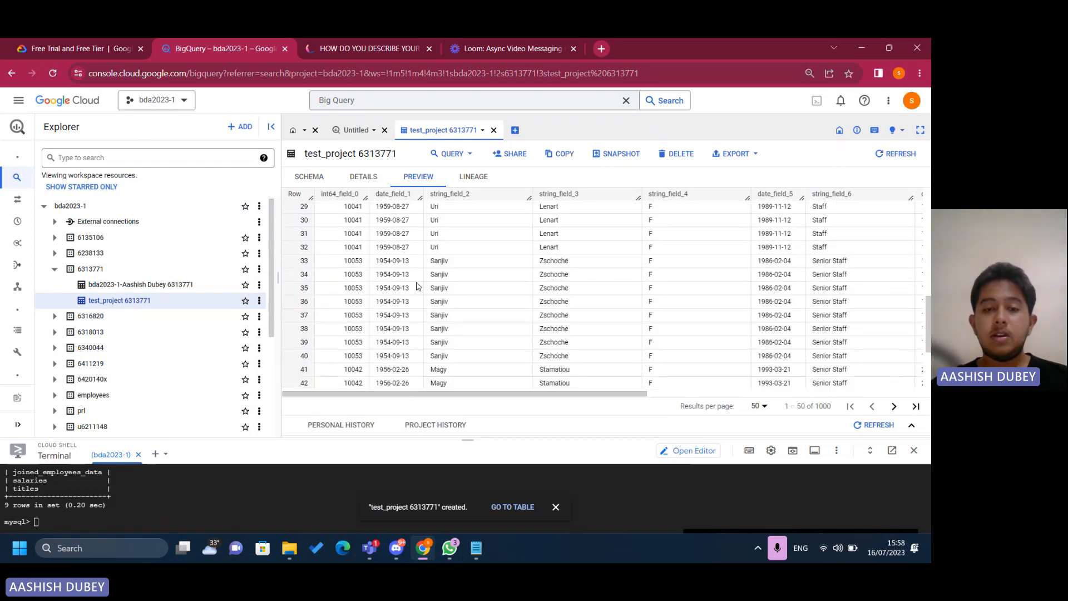
scroll(419, 289, "up", 7)
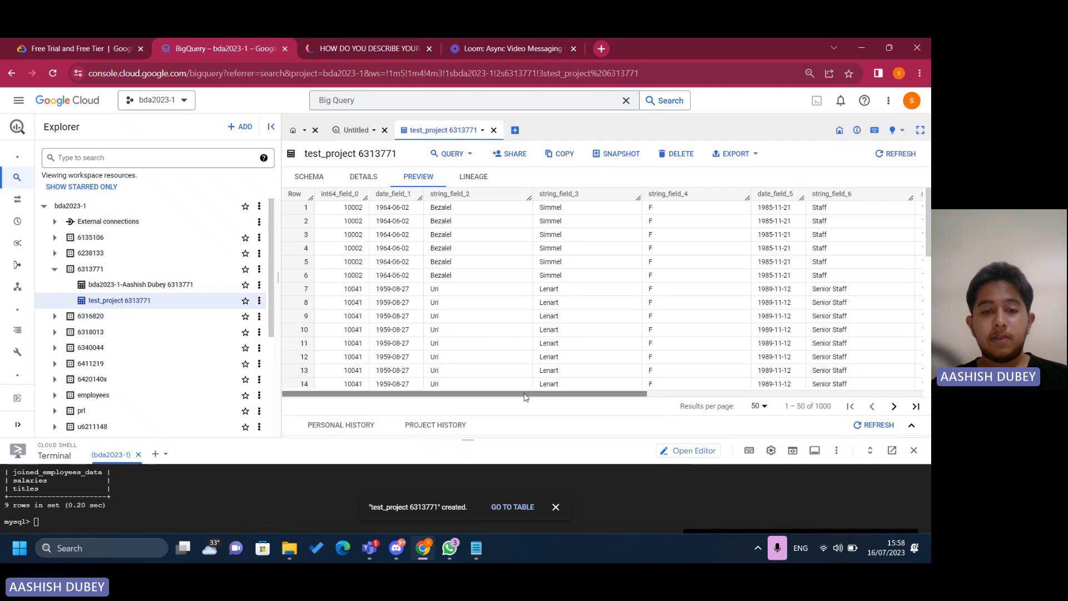
left_click_drag(526, 397, 493, 384)
scroll(493, 256, "down", 3)
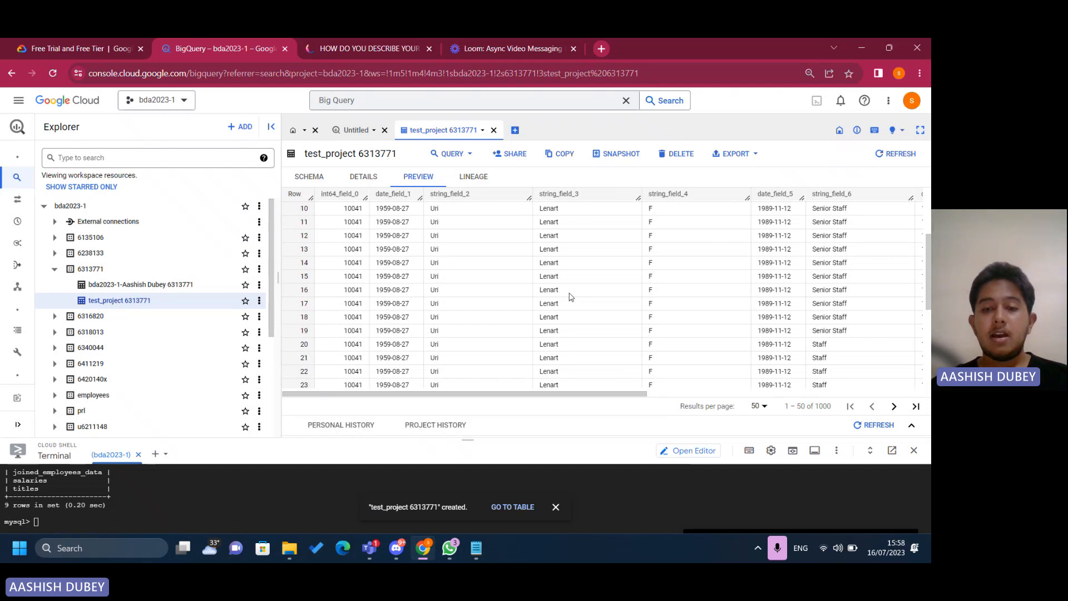
scroll(683, 328, "down", 9)
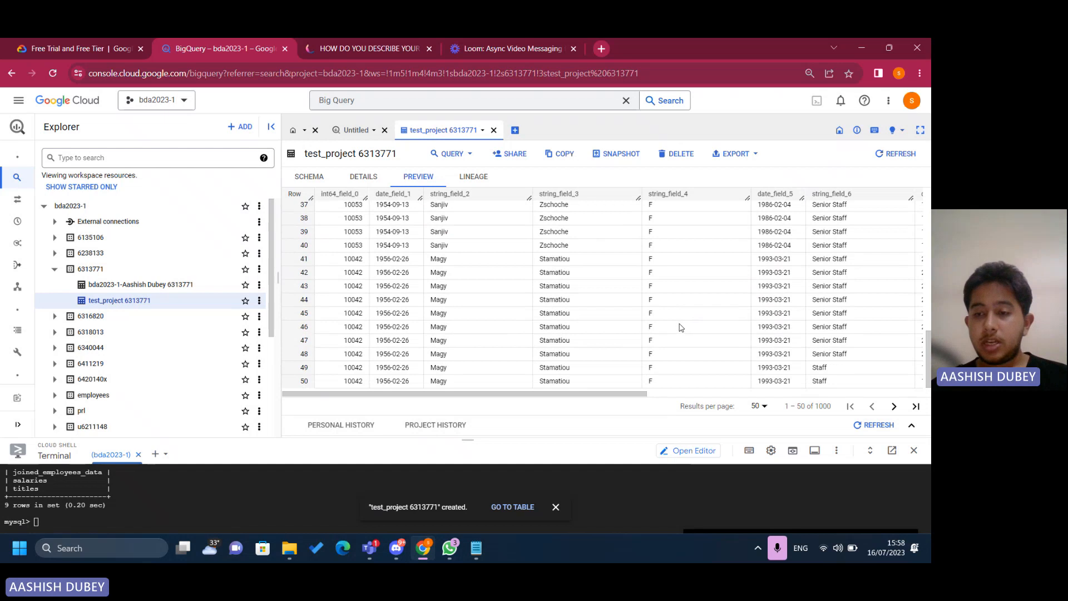
scroll(681, 328, "up", 1)
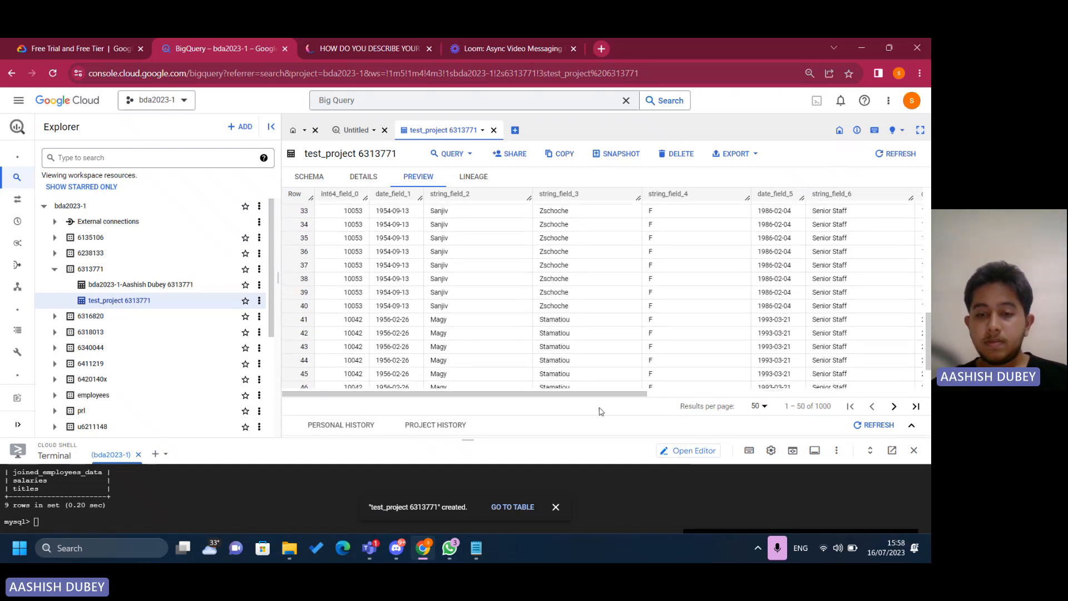
left_click_drag(601, 394, 569, 406)
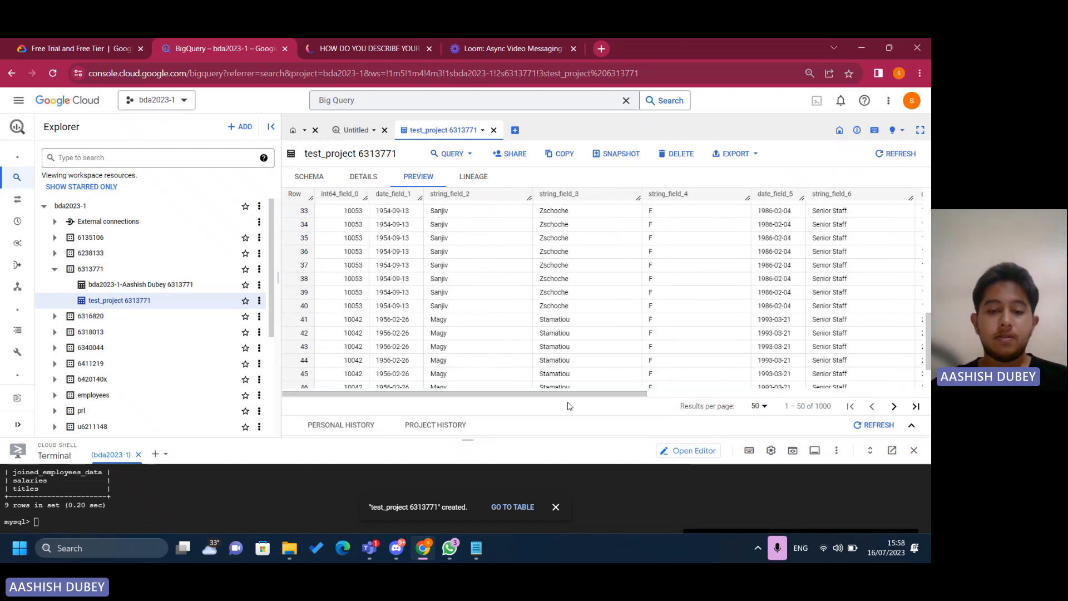
Switch to the Teams meeting window and request stopping its recording and transcription.
mouse_move(374, 549)
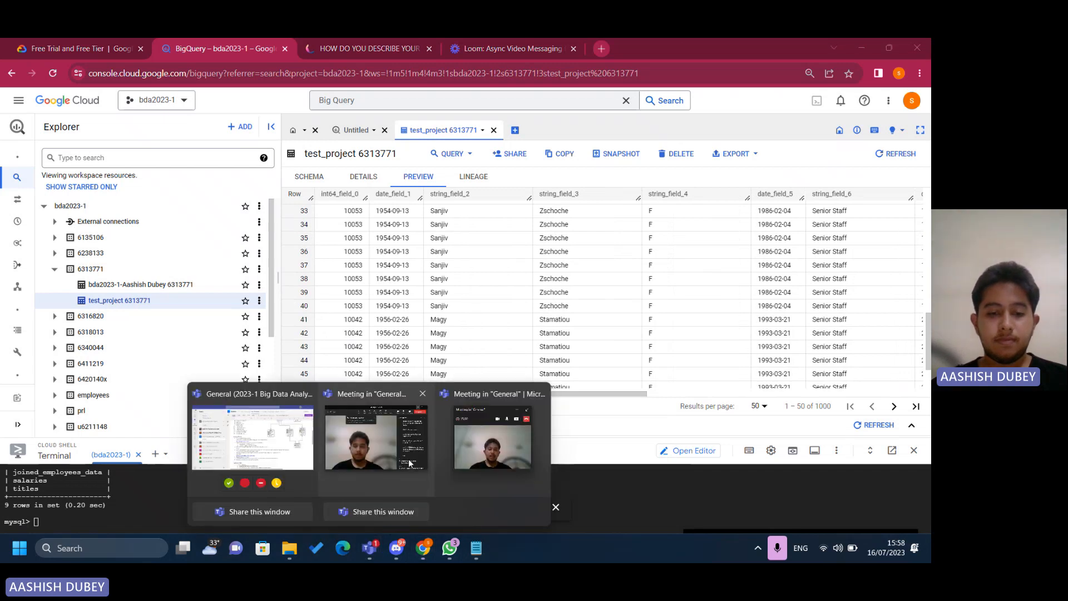
left_click(408, 456)
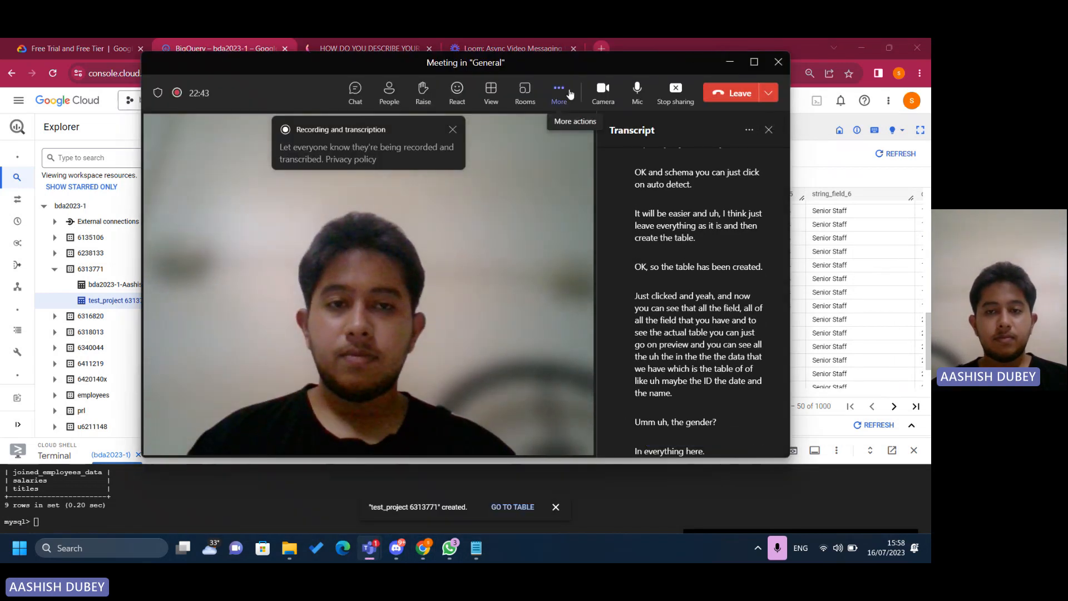
left_click(558, 93)
mouse_move(578, 129)
left_click(486, 135)
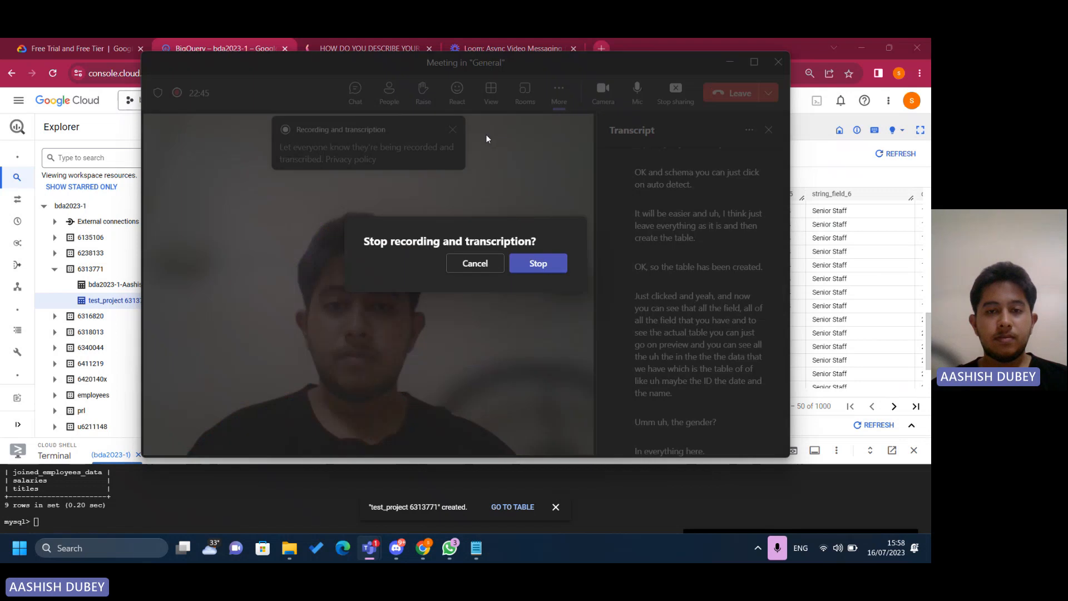